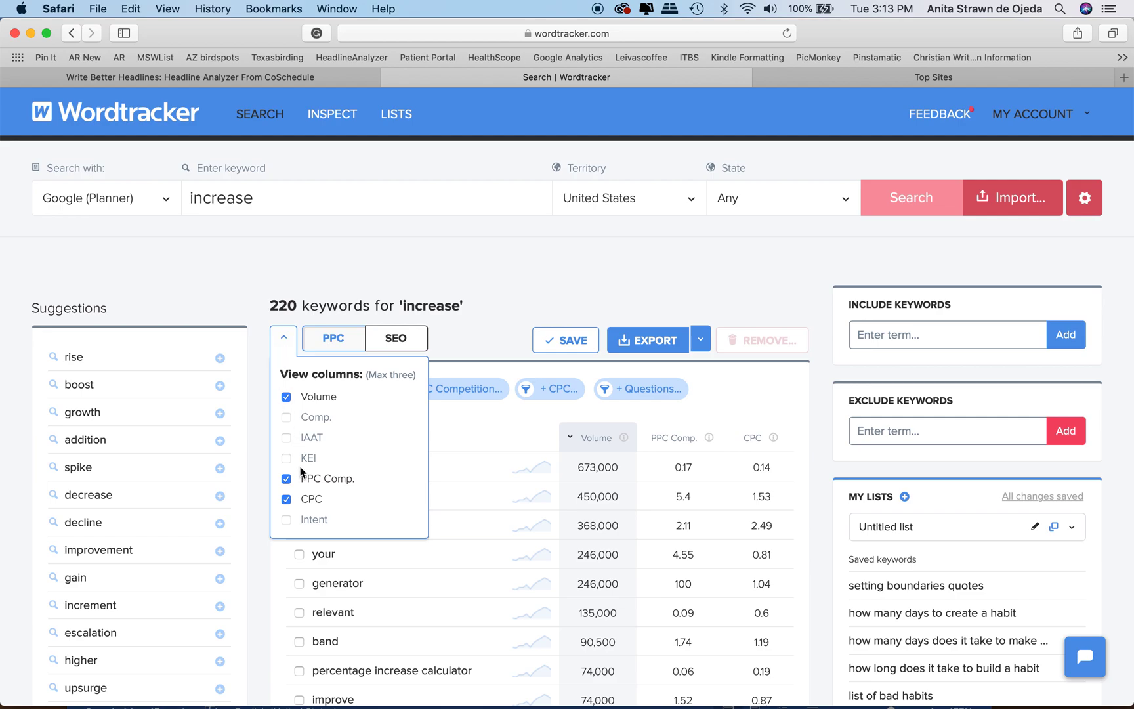
# Step: Set the keyword results table to show the Volume, KEI and Intent columns instead of PPC Comp. and CPC
pyautogui.click(287, 480)
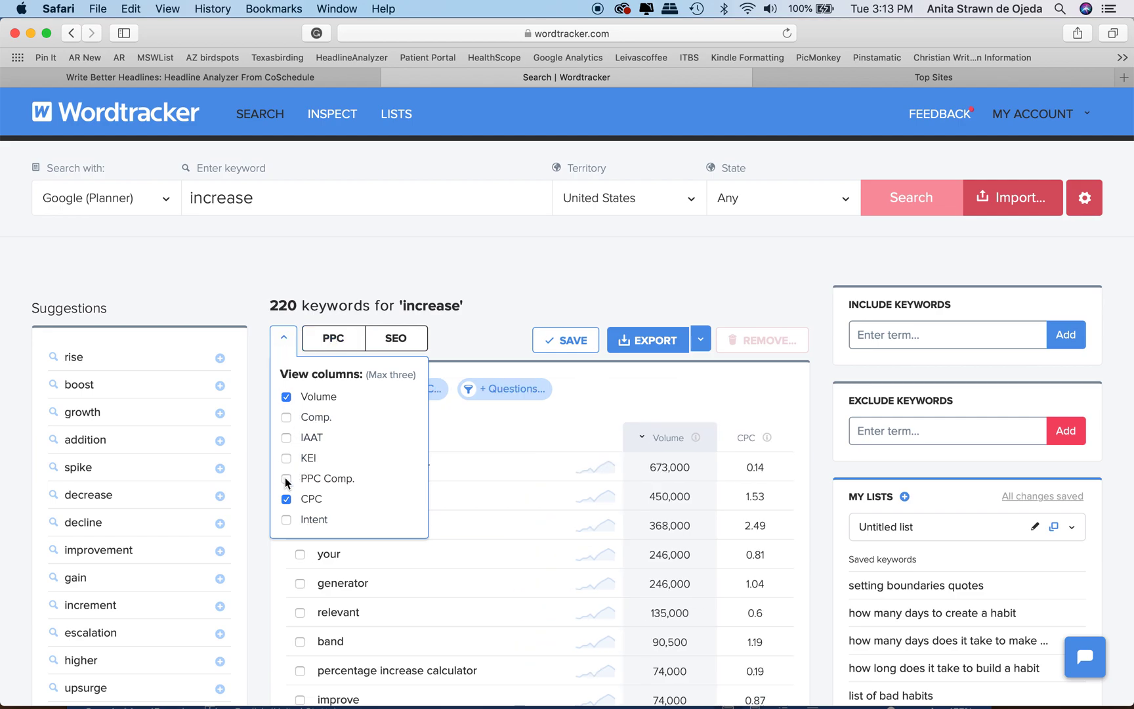
pyautogui.click(286, 500)
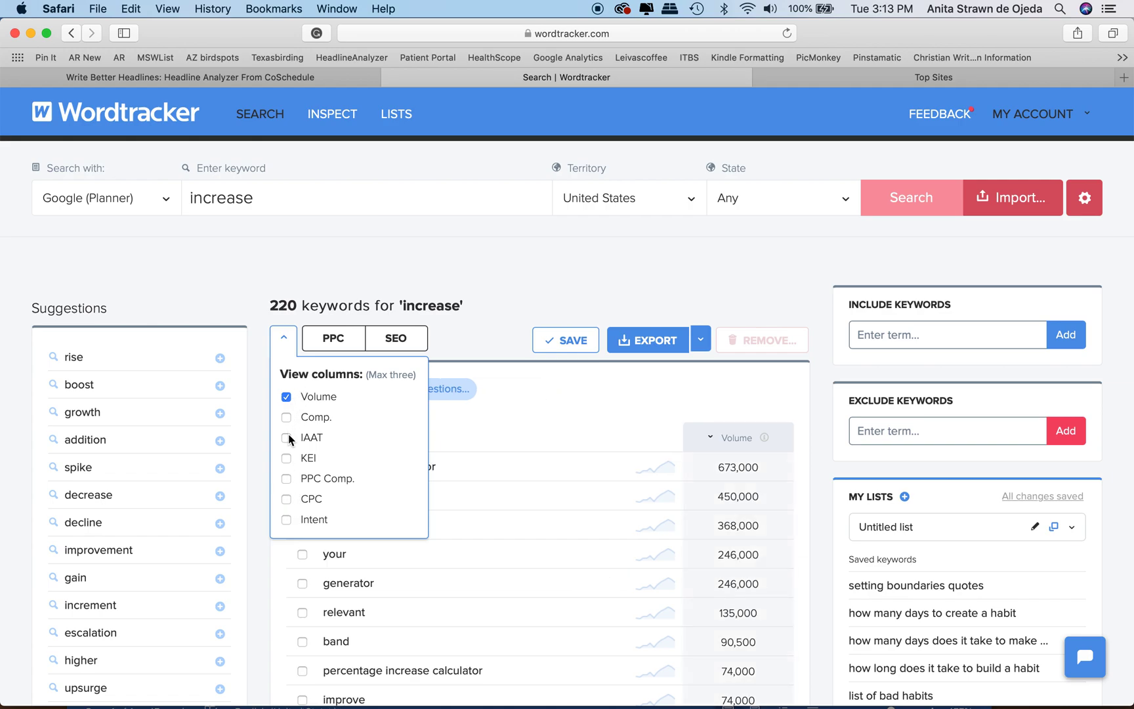
pyautogui.click(286, 458)
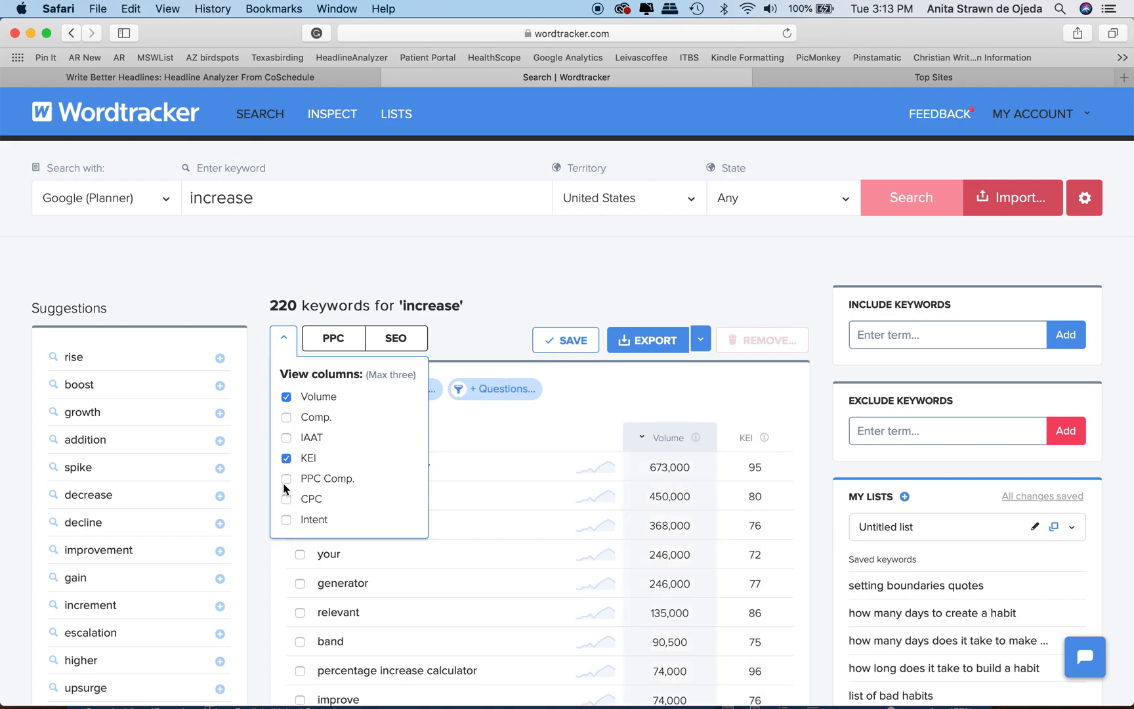
pyautogui.click(286, 520)
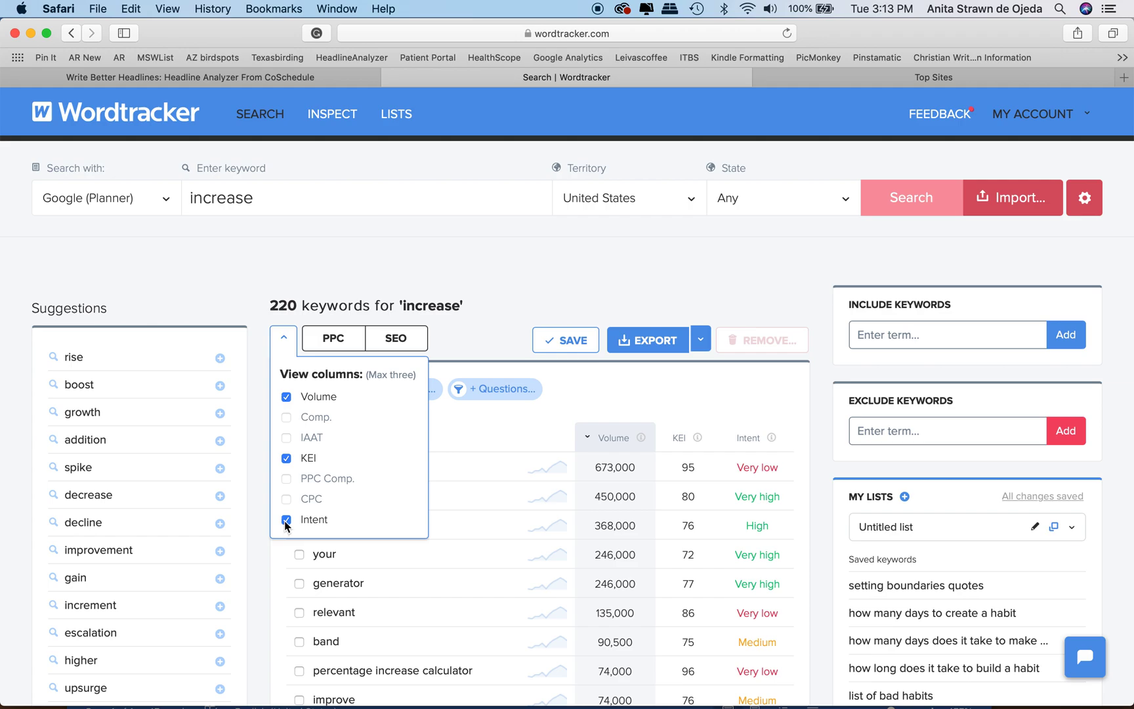
pyautogui.click(689, 388)
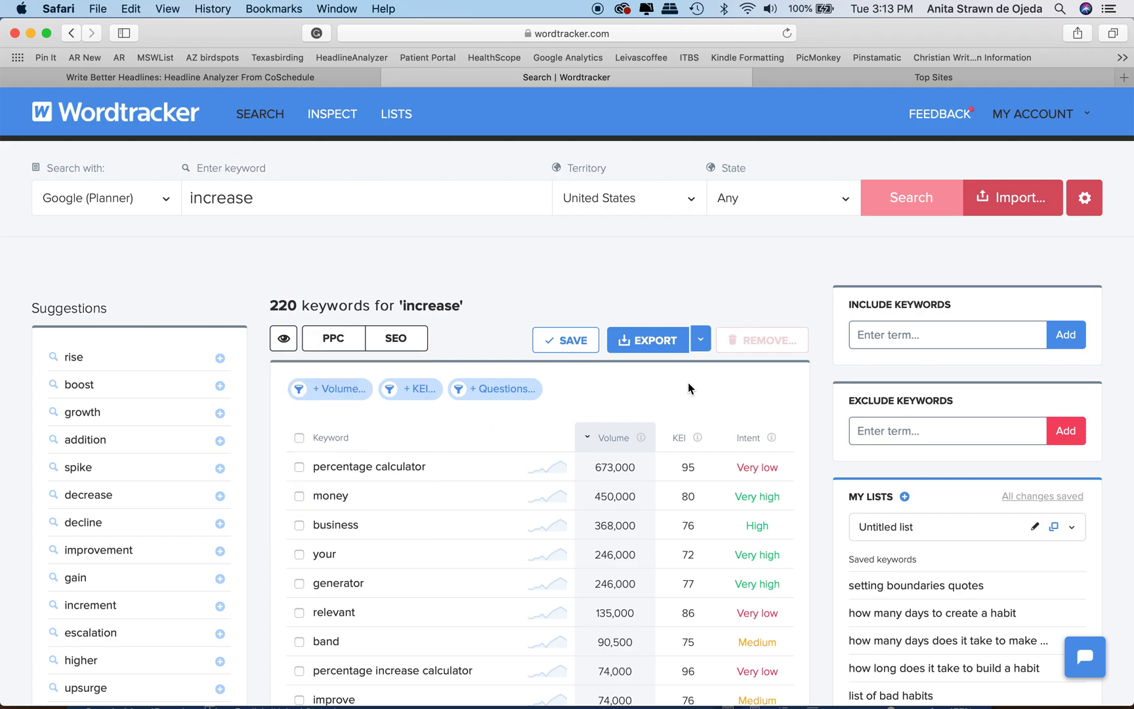
# Step: Select the keyword "increase" in the results table
pyautogui.scroll(-5, 460, 534)
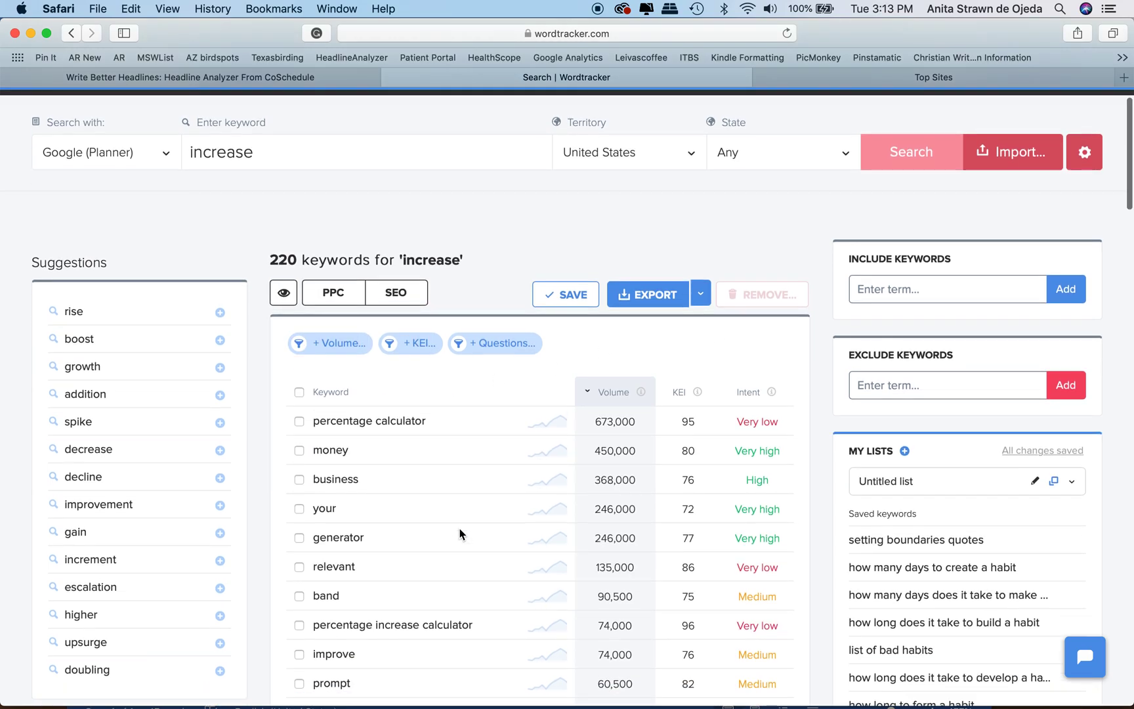
pyautogui.scroll(-3, 460, 532)
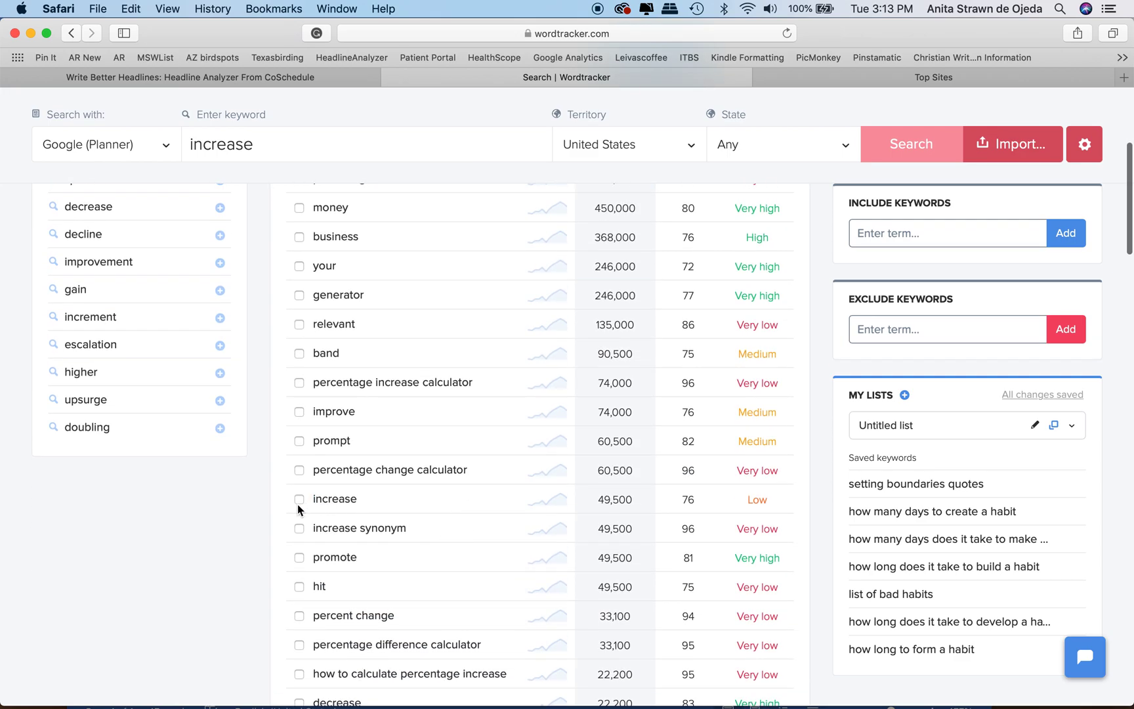
pyautogui.click(299, 502)
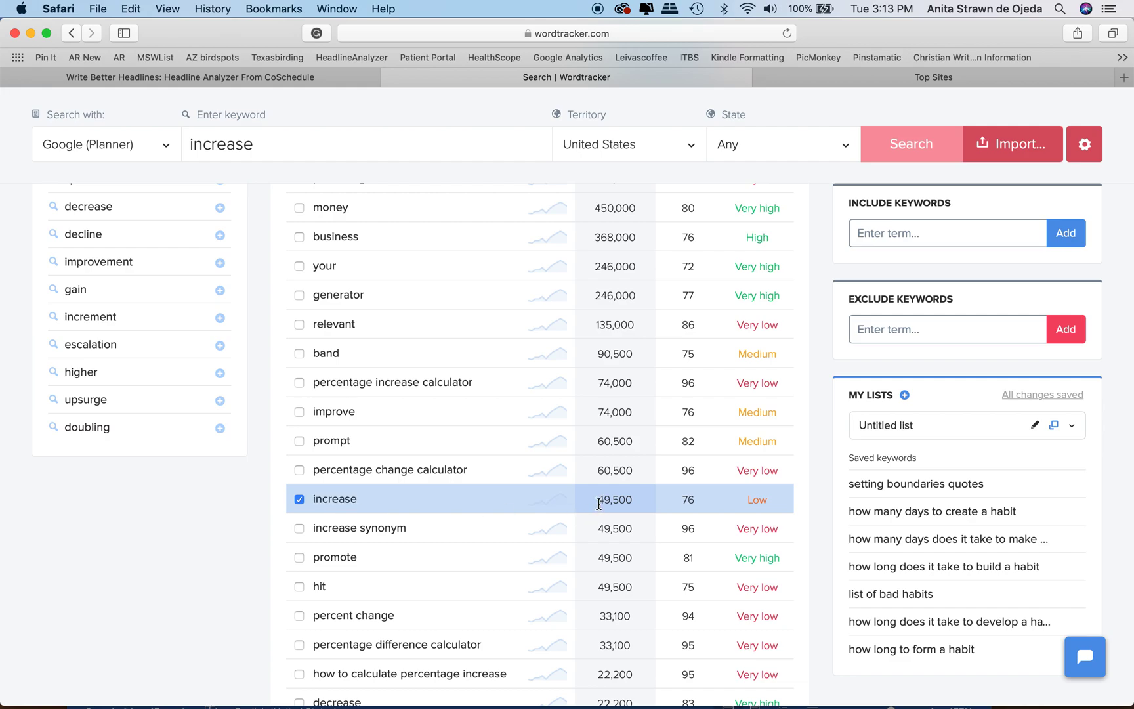
# Step: Examine the KEI and Intent column explanations alongside the selected keyword's figures
pyautogui.scroll(4, 599, 504)
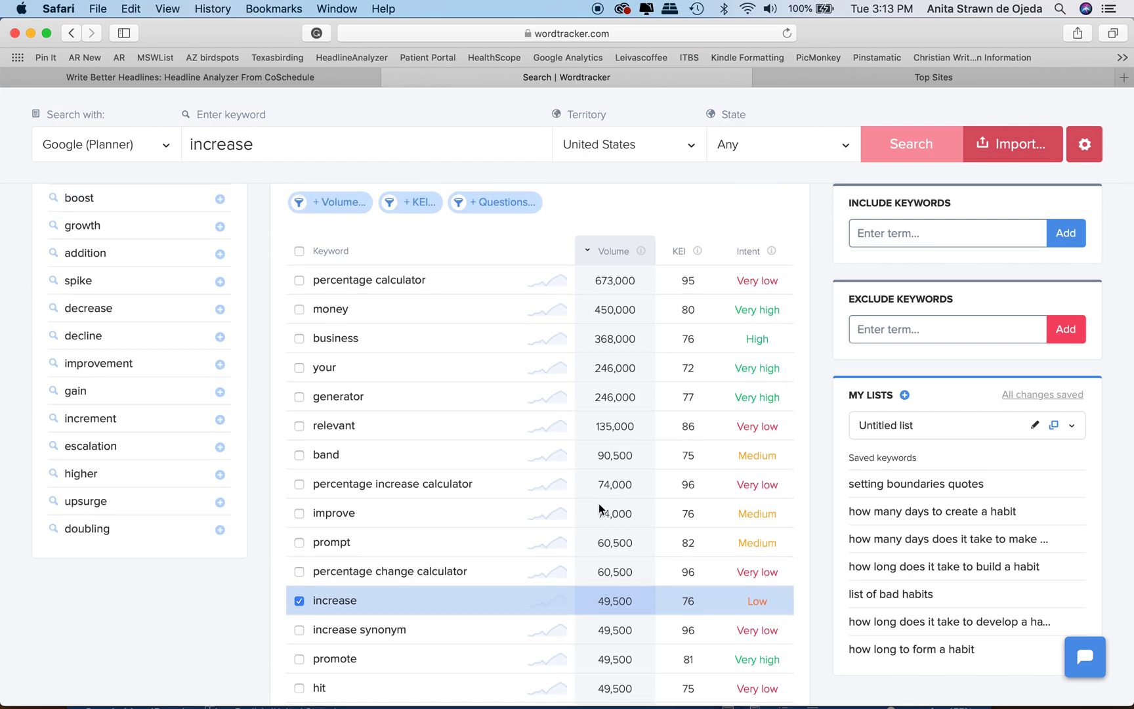
pyautogui.moveTo(698, 258)
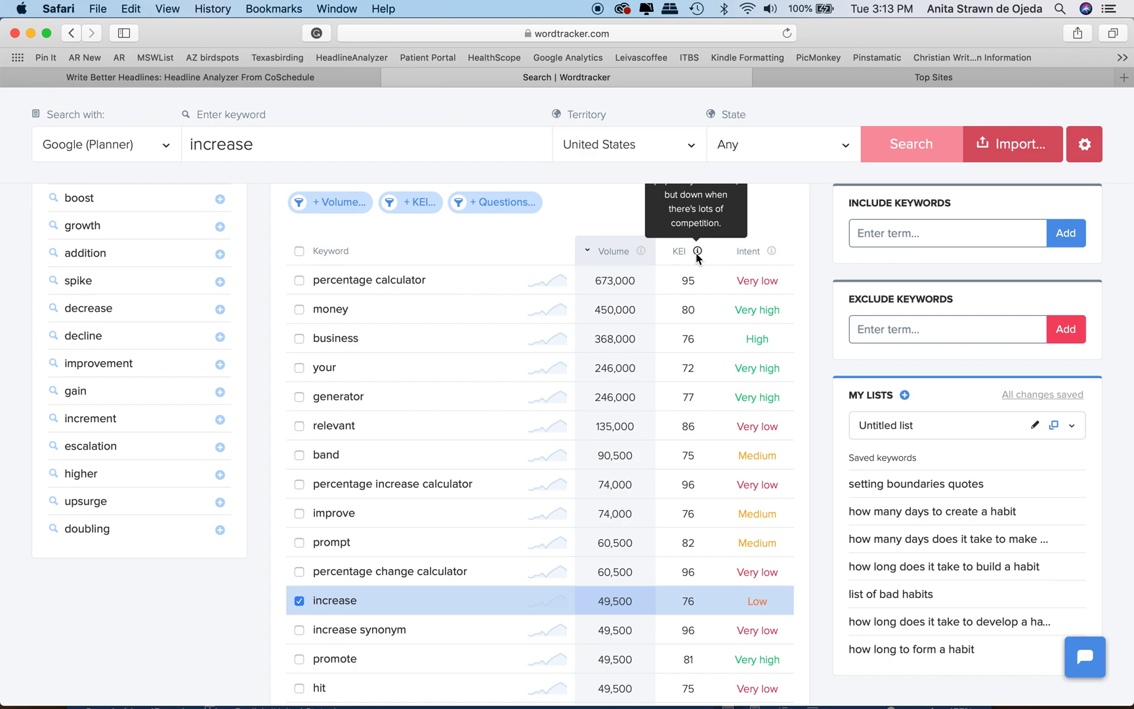
pyautogui.scroll(3, 697, 256)
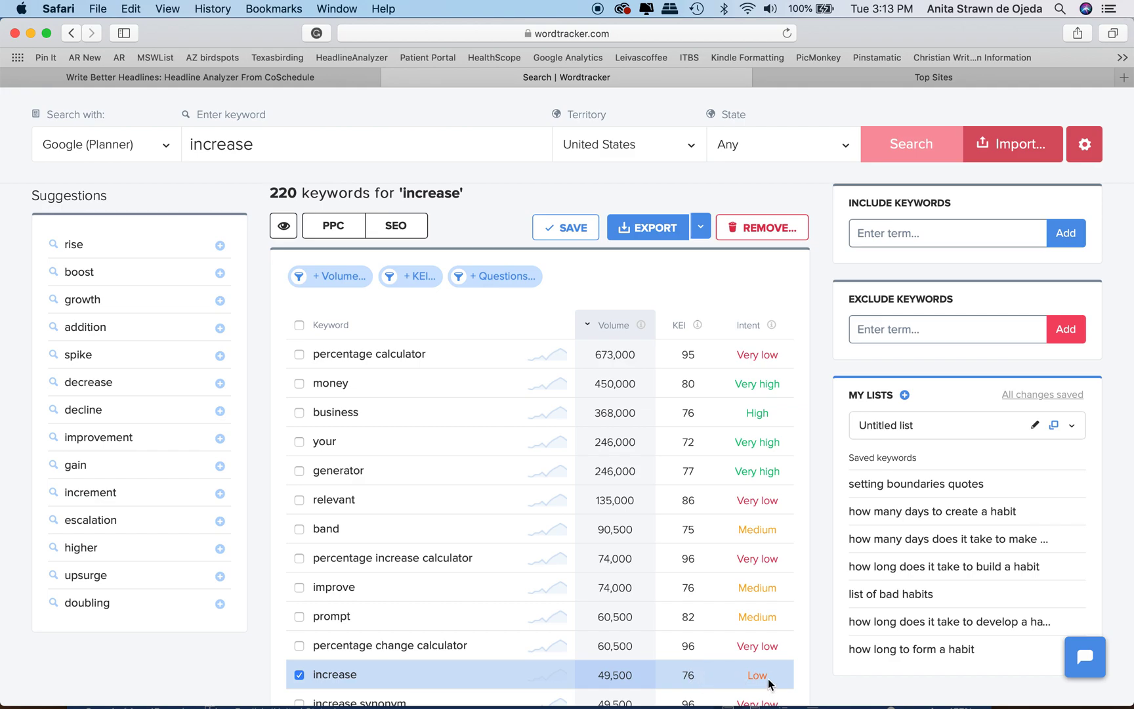
pyautogui.moveTo(771, 326)
pyautogui.scroll(-3, 764, 682)
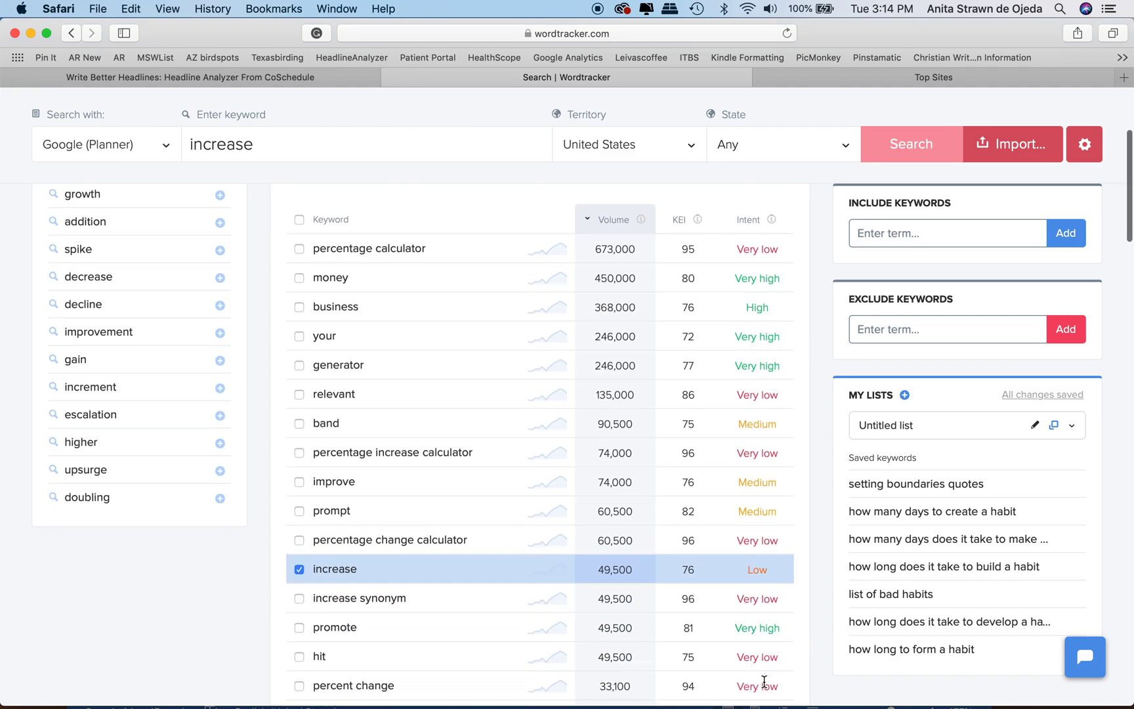
pyautogui.scroll(2, 530, 643)
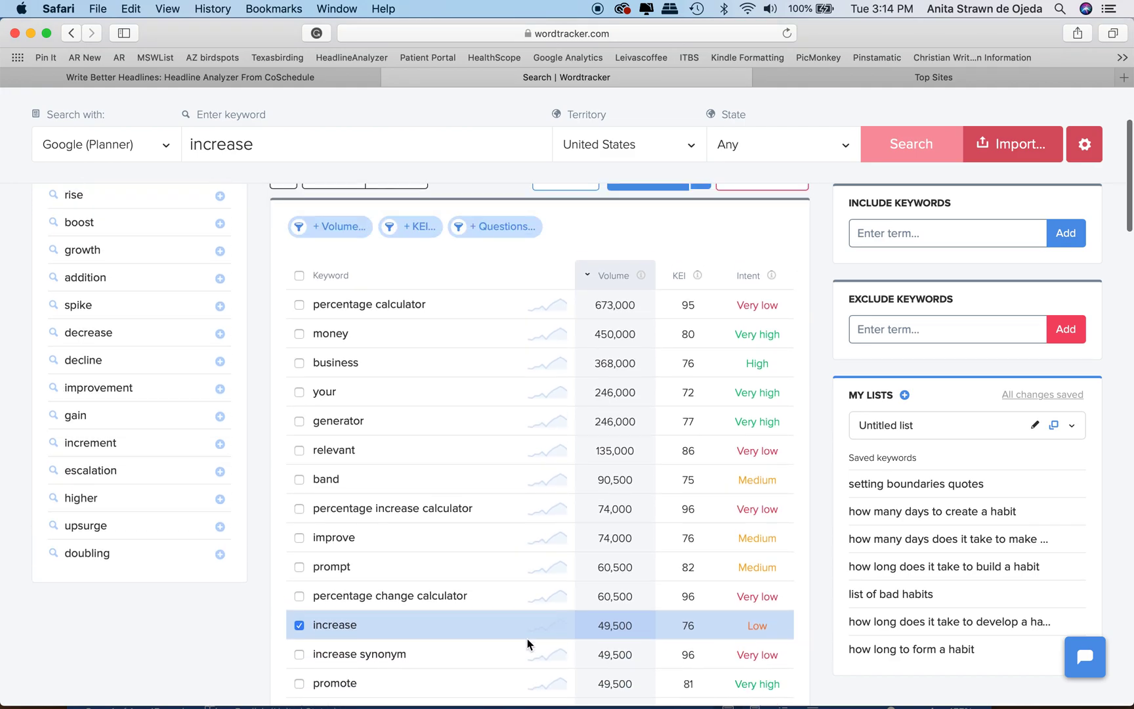
pyautogui.scroll(1, 529, 644)
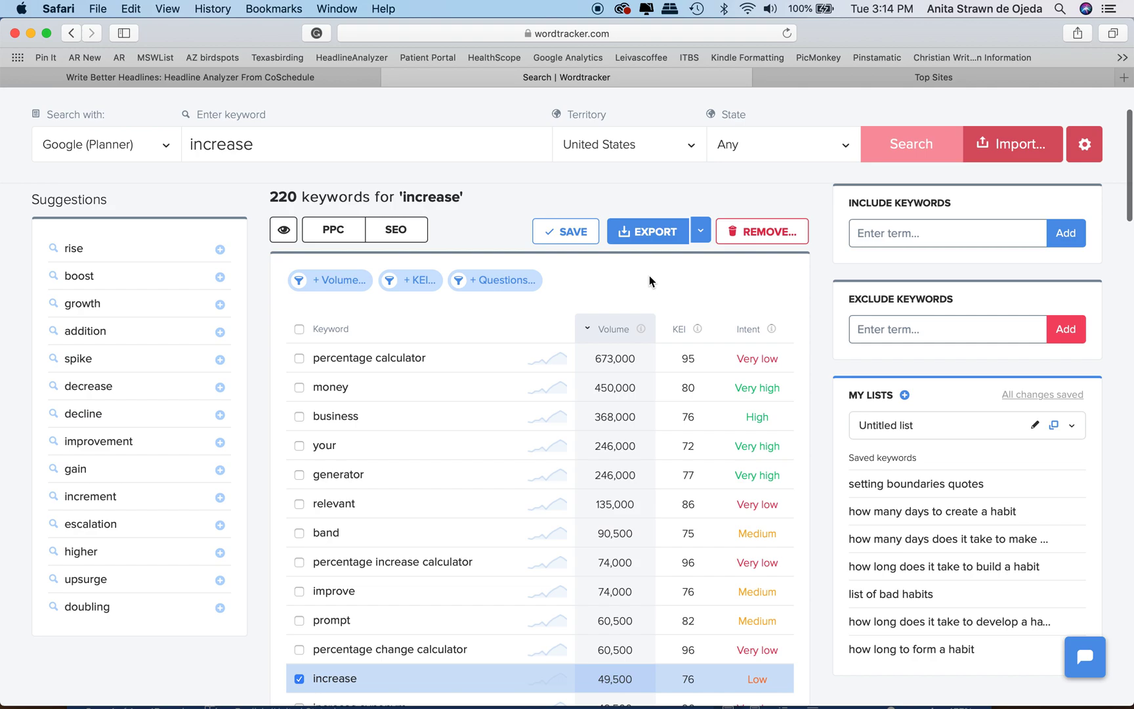
# Step: Save the selected keyword "increase" to the existing Workflow list
pyautogui.click(573, 233)
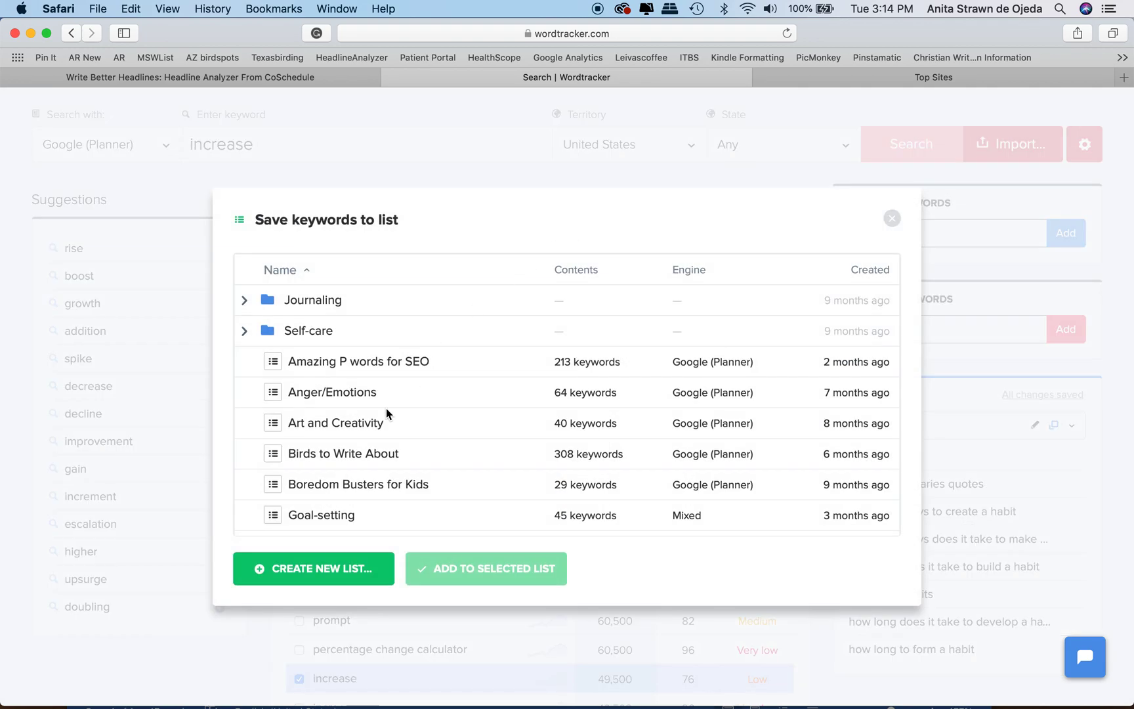
pyautogui.scroll(-5, 387, 413)
pyautogui.scroll(-5, 387, 414)
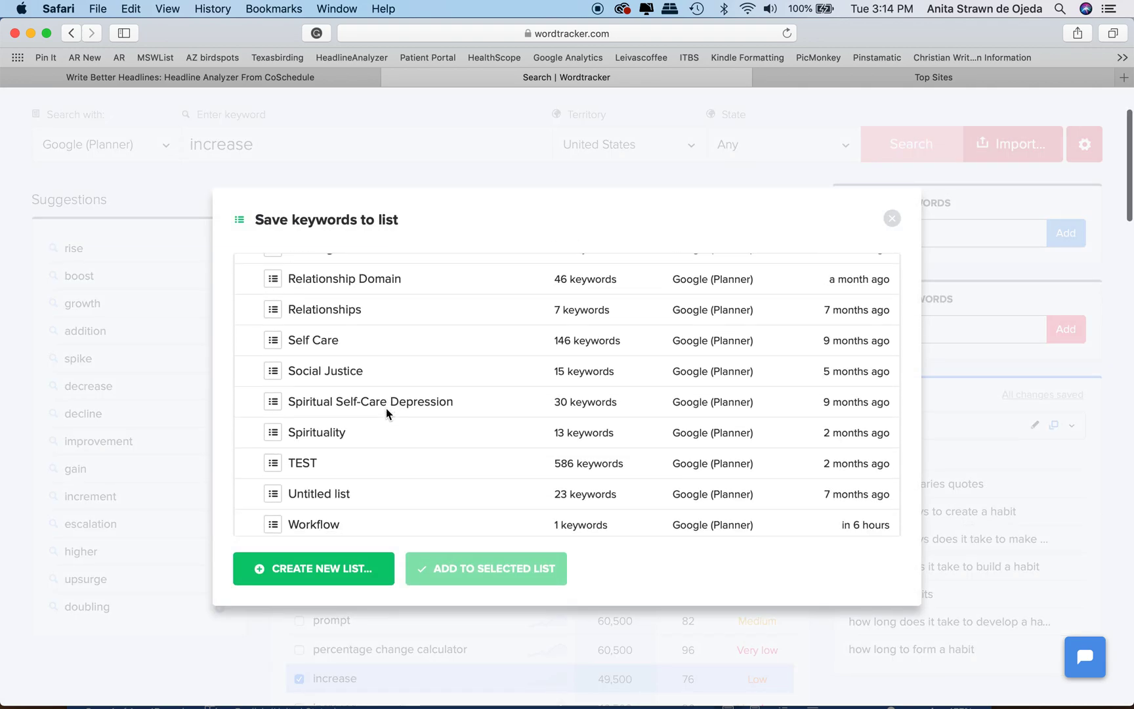
pyautogui.click(271, 458)
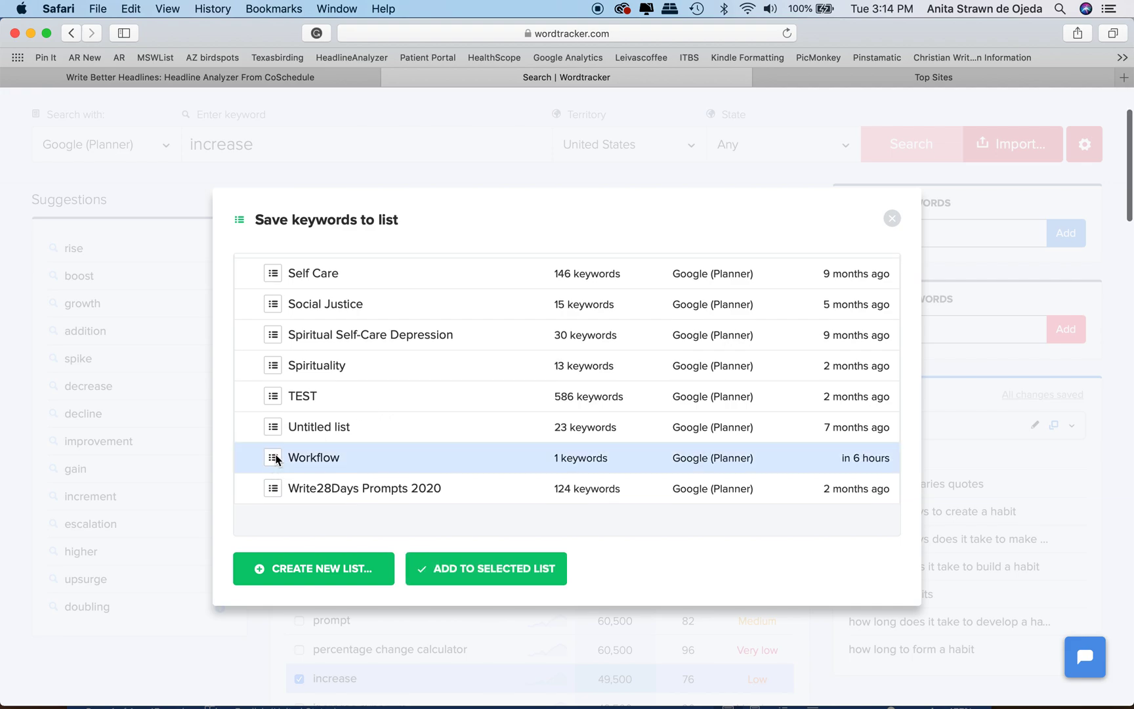
pyautogui.click(463, 575)
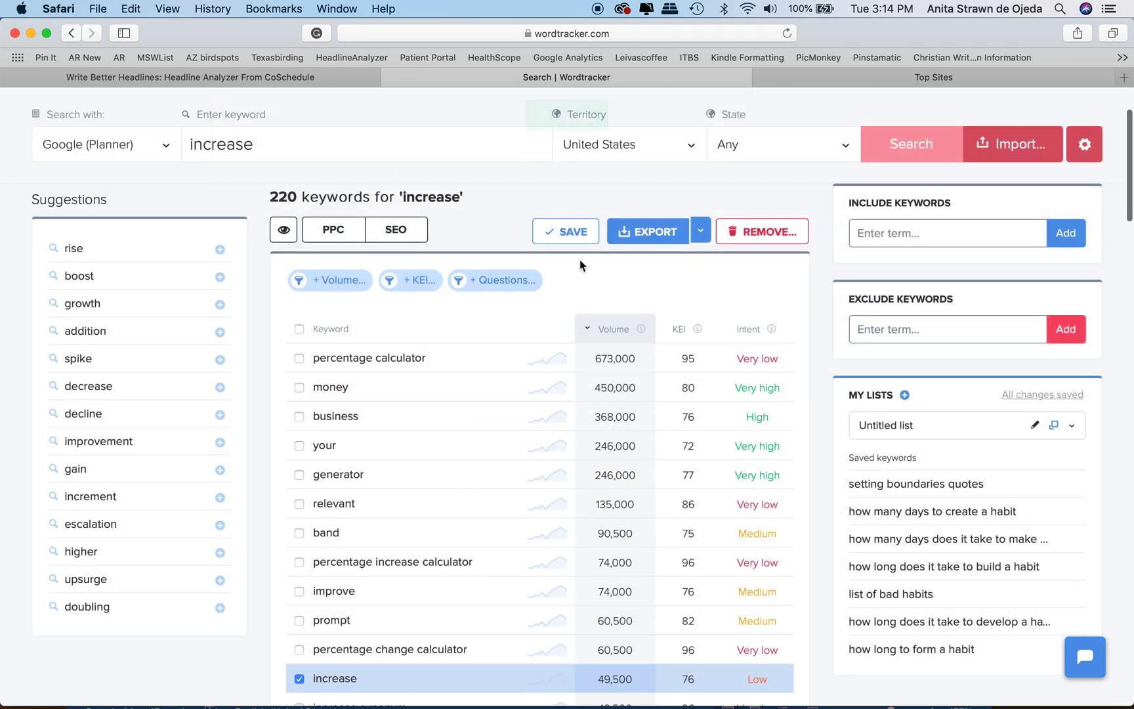
# Step: Open the saved Workflow keyword list to review its keywords and their metrics
pyautogui.scroll(2, 311, 158)
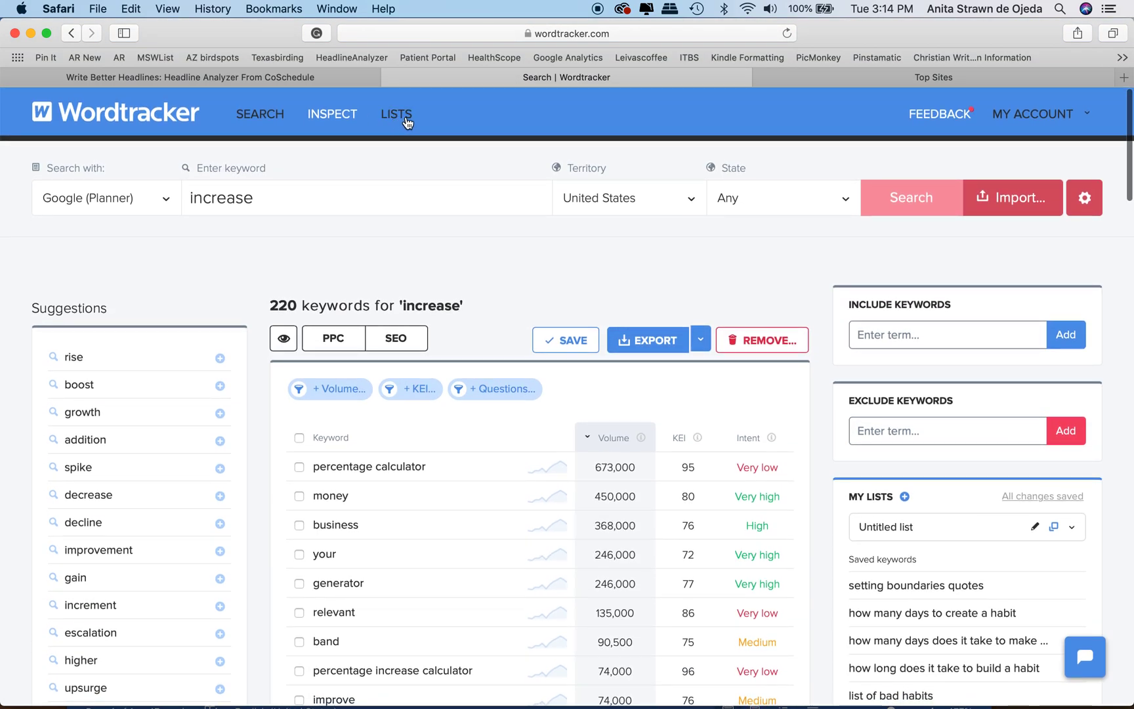
pyautogui.click(402, 120)
pyautogui.scroll(-10, 348, 340)
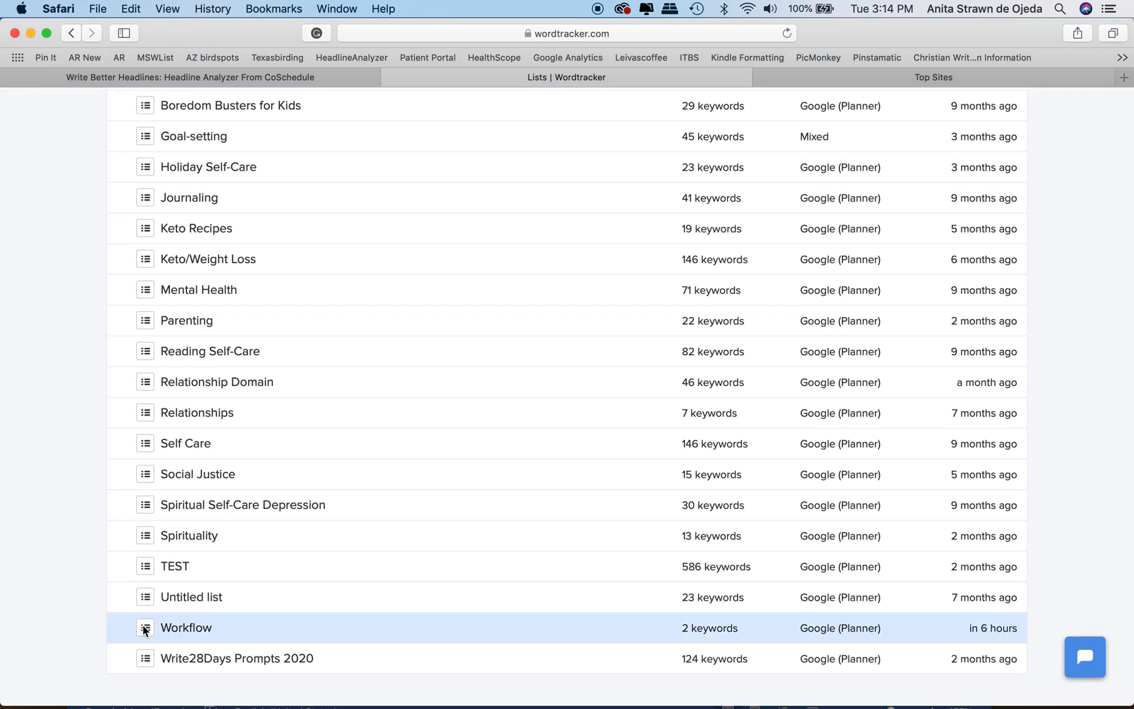
pyautogui.click(147, 628)
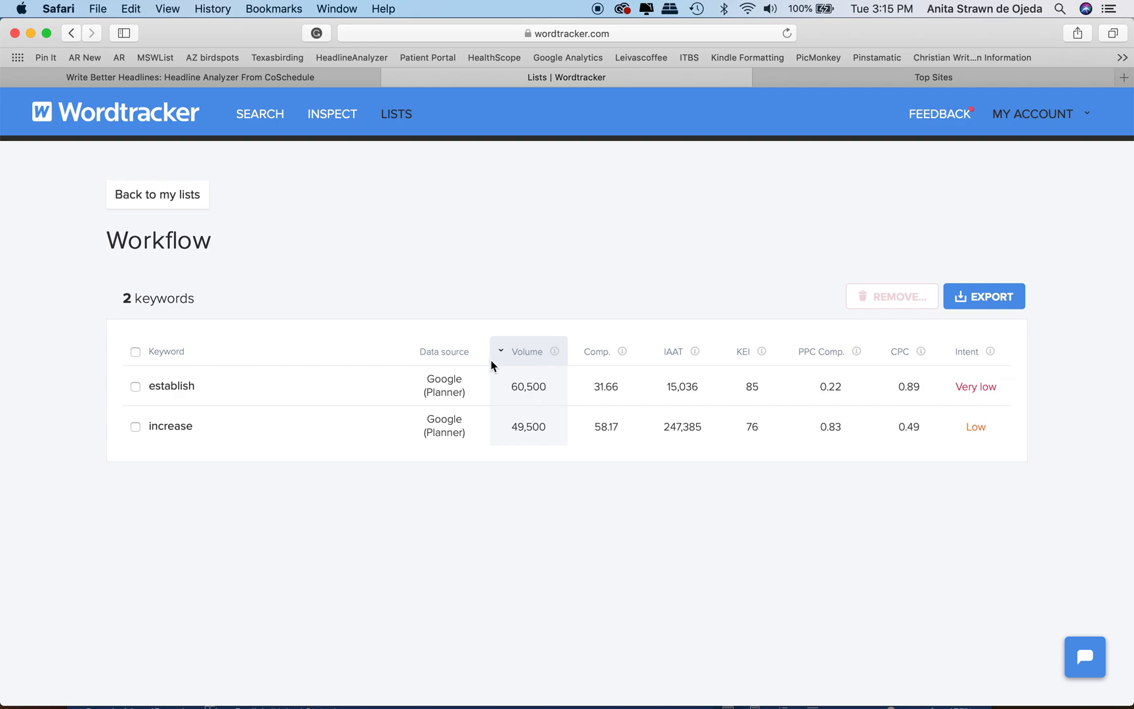
# Step: Switch to CoSchedule's Headline Analyzer, analyze "How to Establish Workflow and Increase Writing Productivity", and review its word balance categories
pyautogui.click(289, 78)
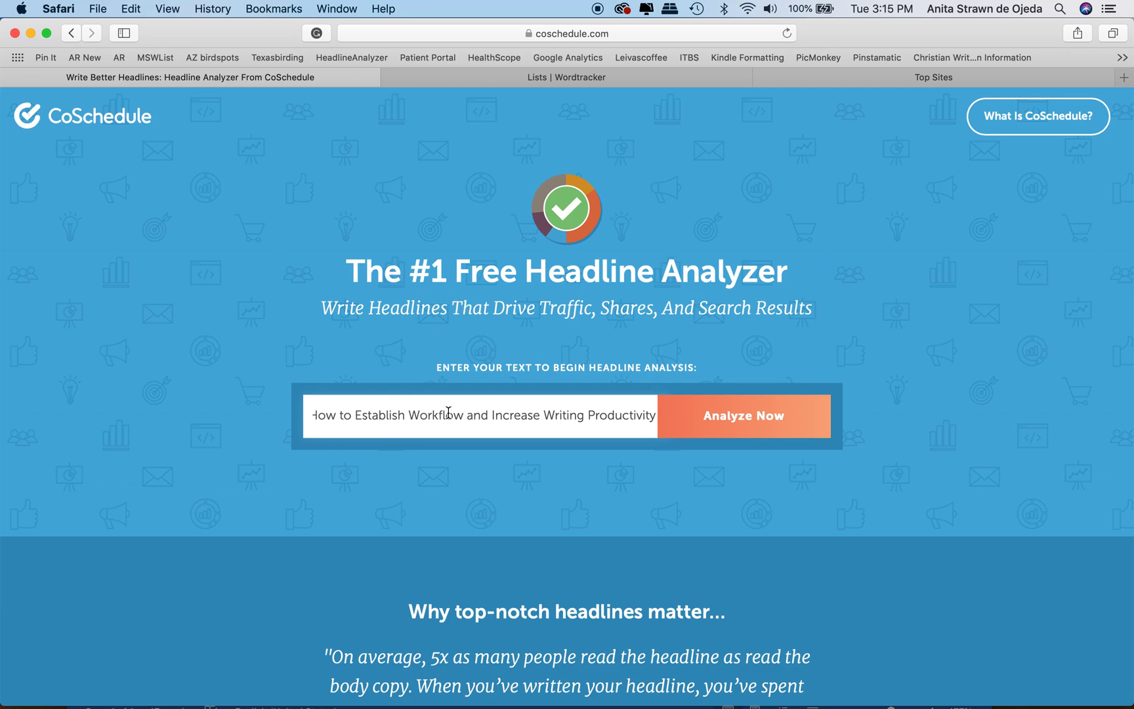
pyautogui.click(719, 425)
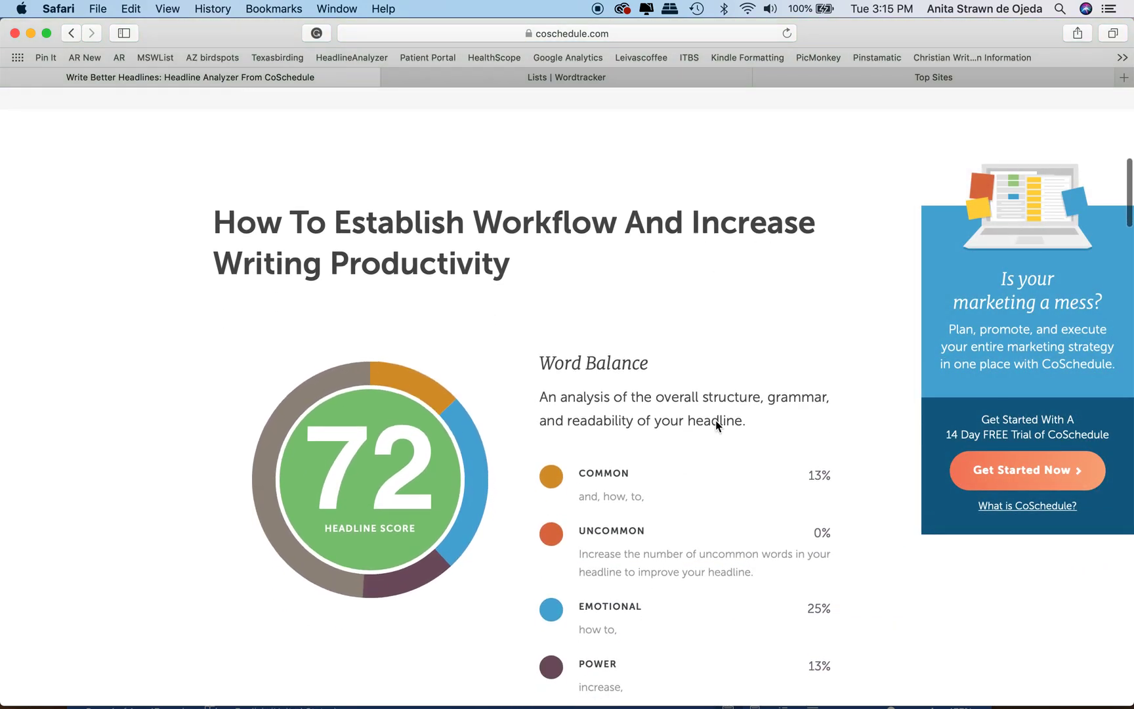
pyautogui.scroll(-2, 715, 420)
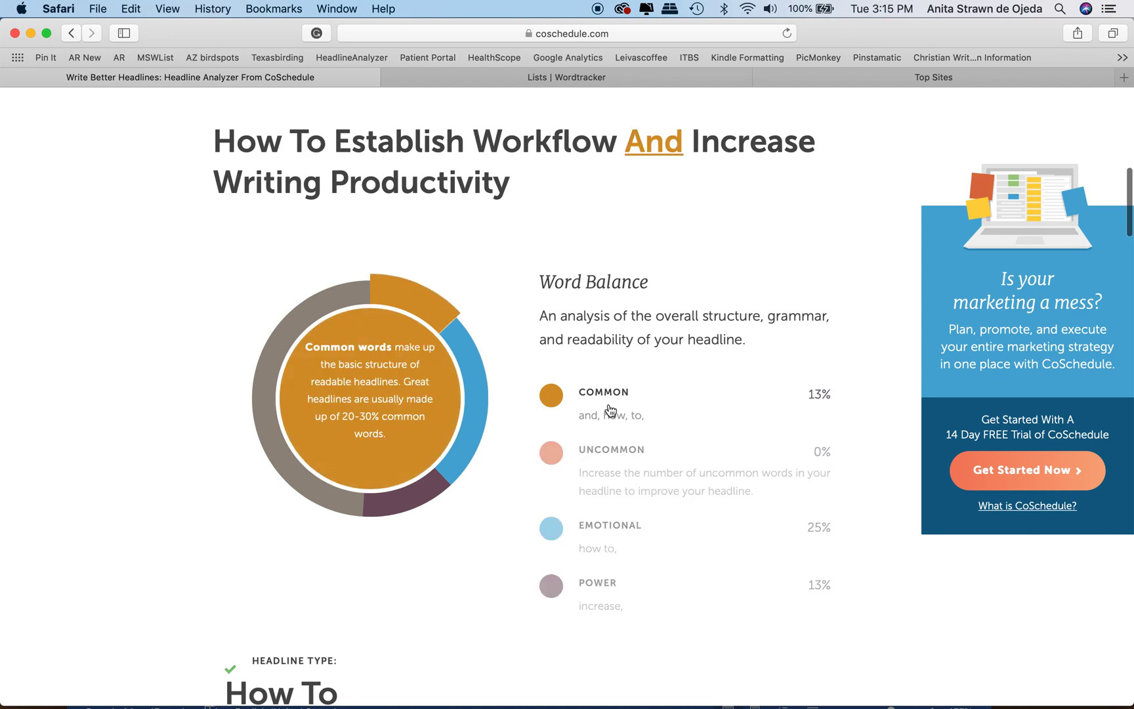
pyautogui.moveTo(617, 454)
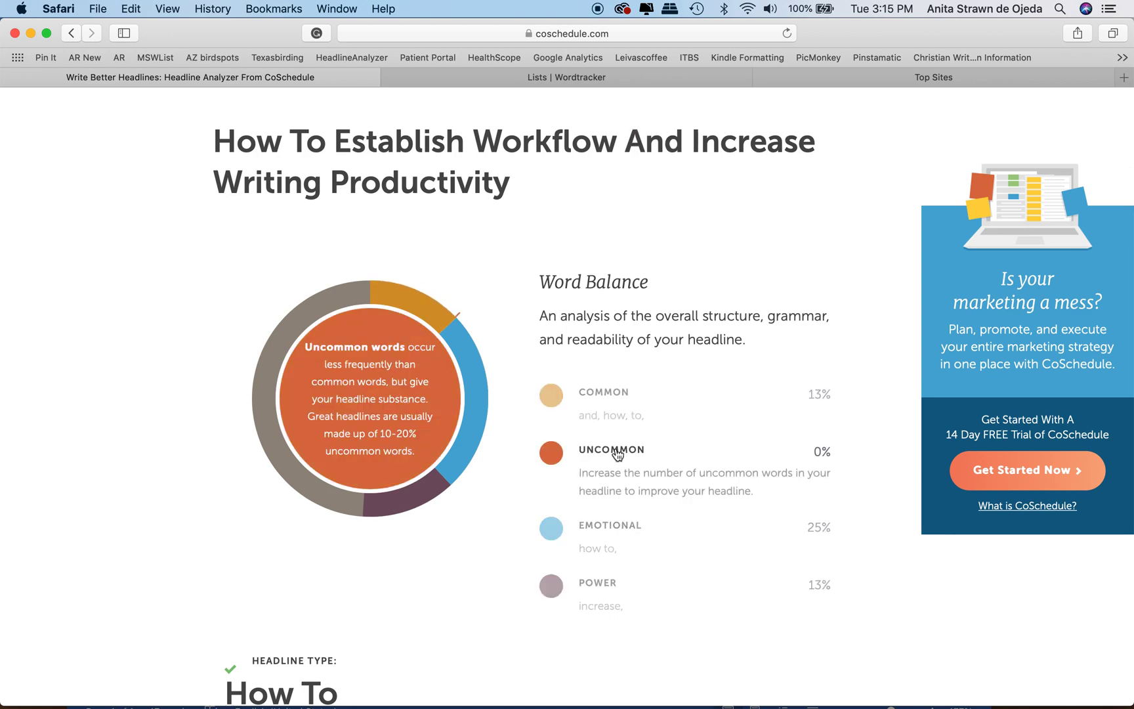
pyautogui.moveTo(615, 589)
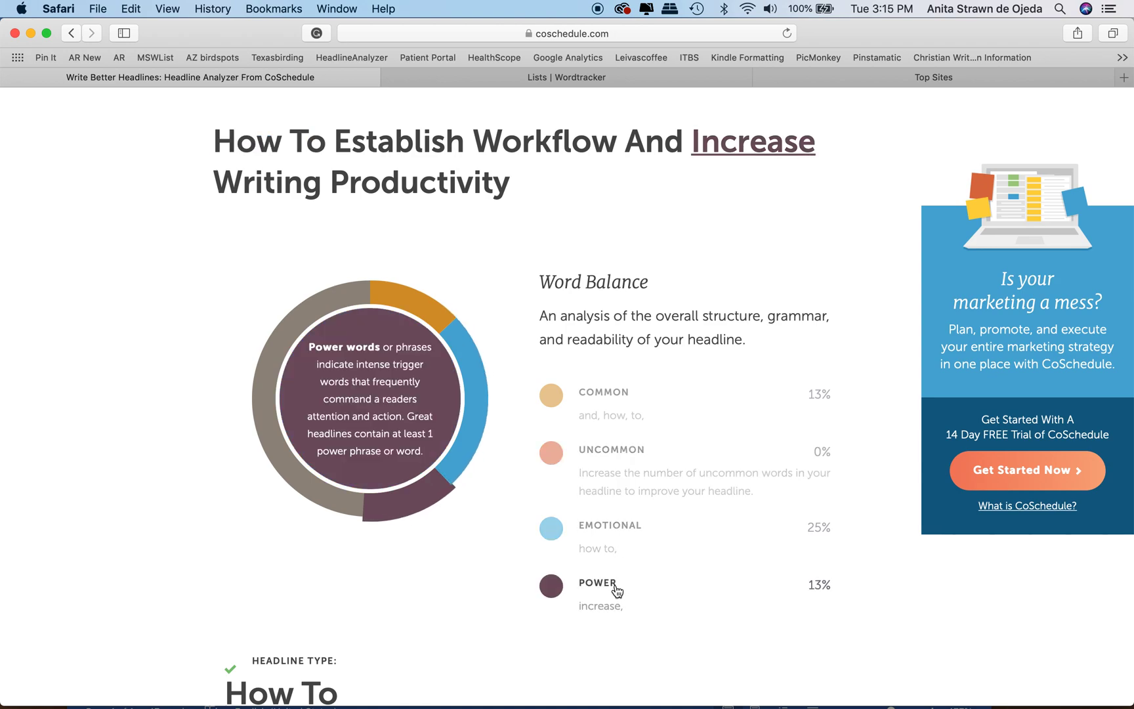
# Step: Examine the headline's type, length analysis, first and last words, keywords, sentiment and Google search preview in the report
pyautogui.scroll(-2, 616, 591)
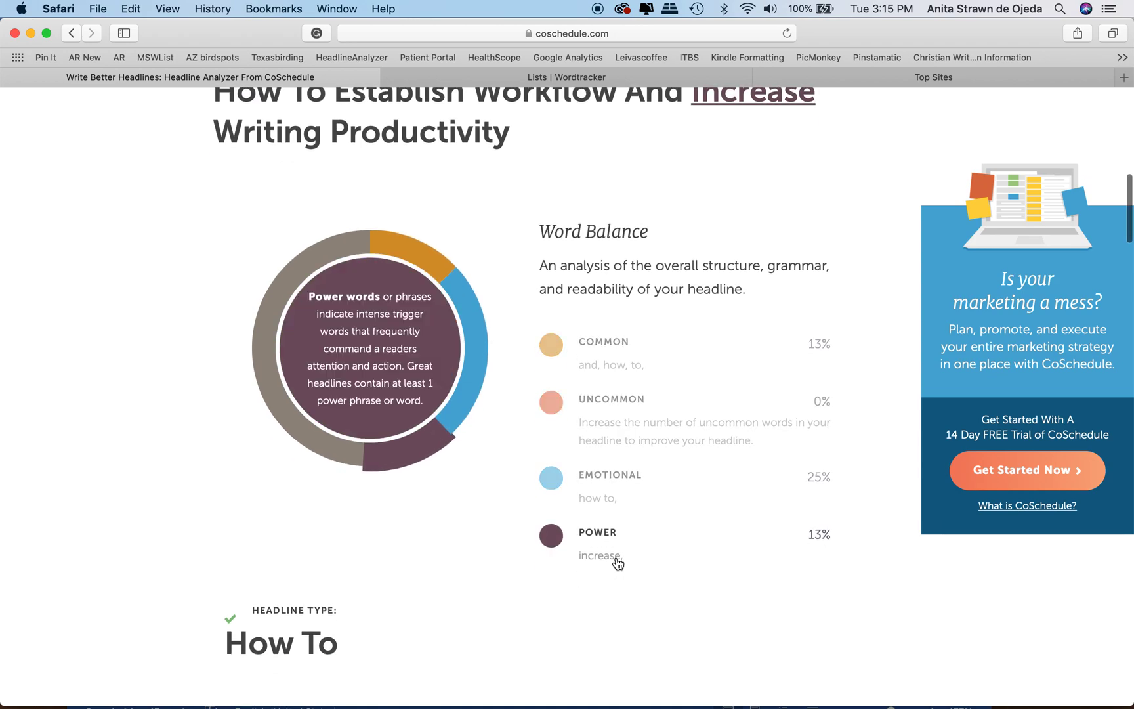
pyautogui.scroll(-10, 617, 561)
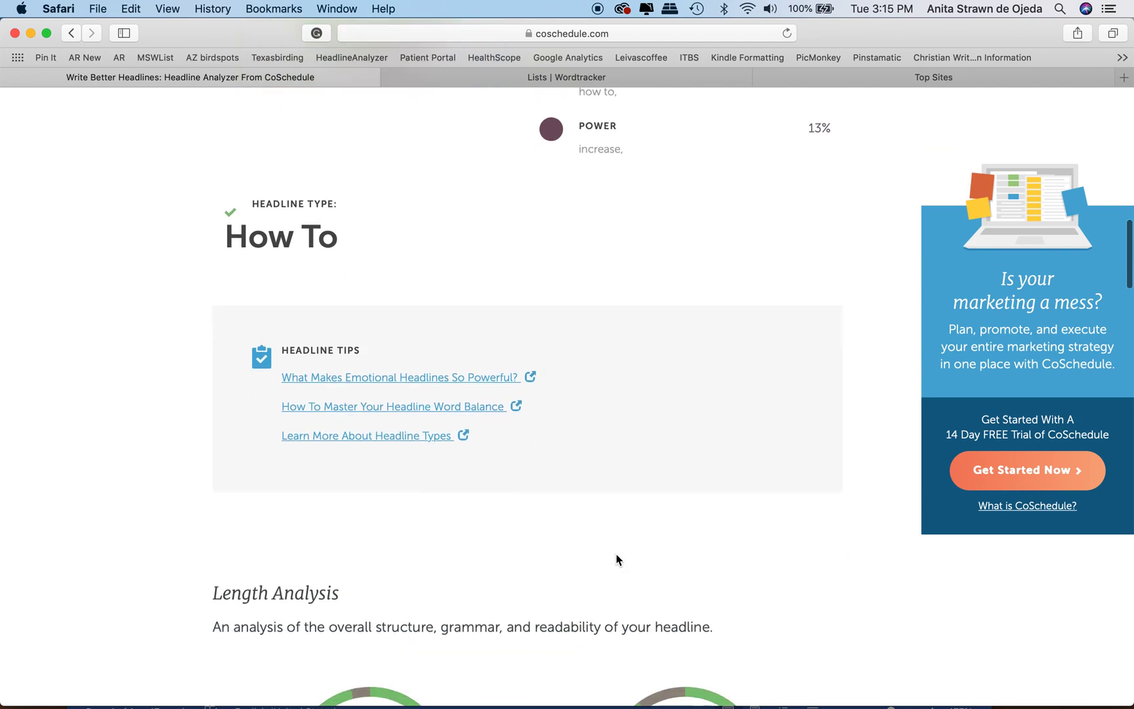
pyautogui.scroll(-2, 617, 559)
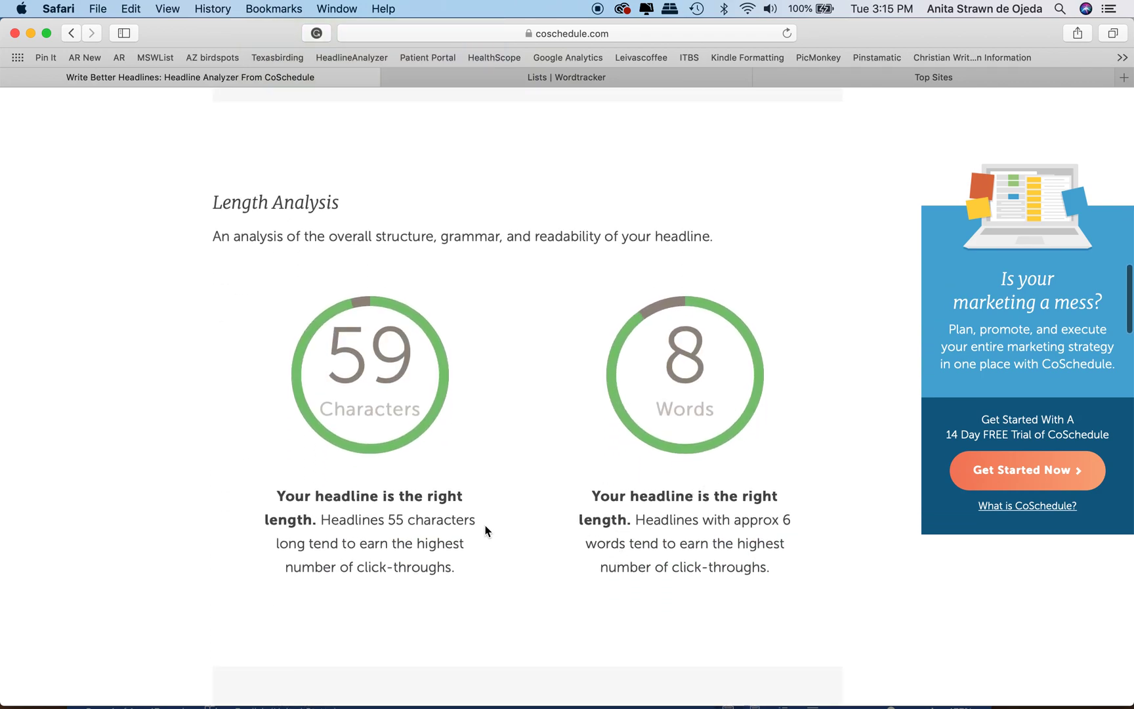
pyautogui.scroll(-8, 408, 507)
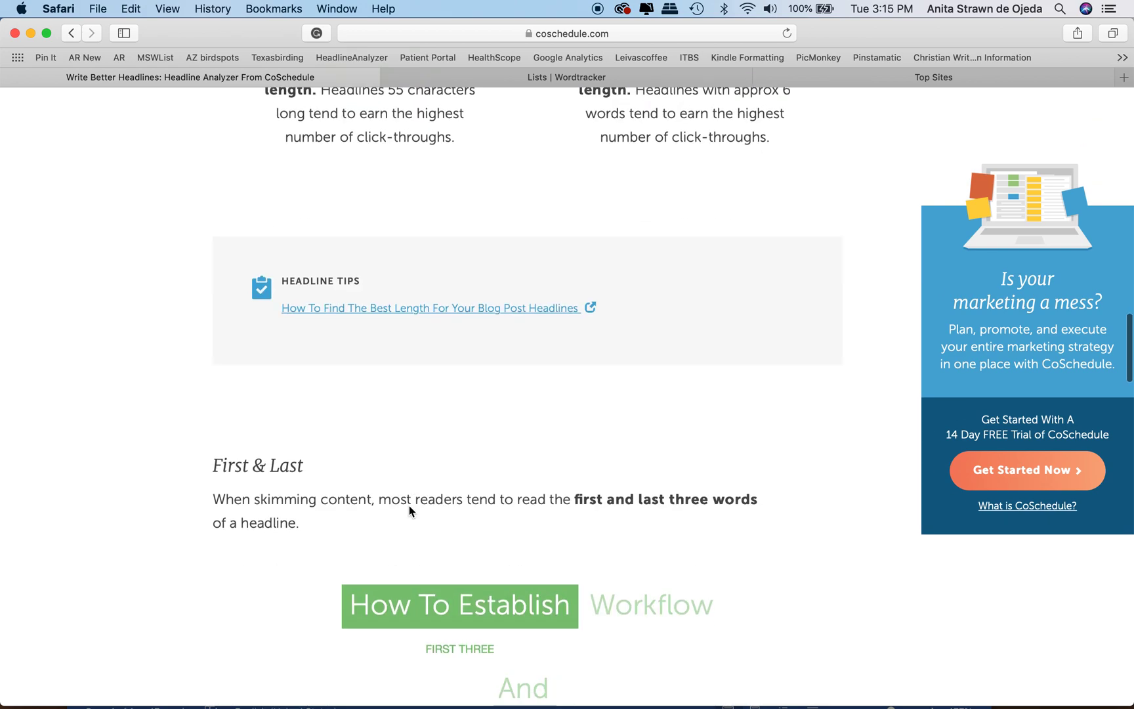
pyautogui.scroll(-1, 409, 509)
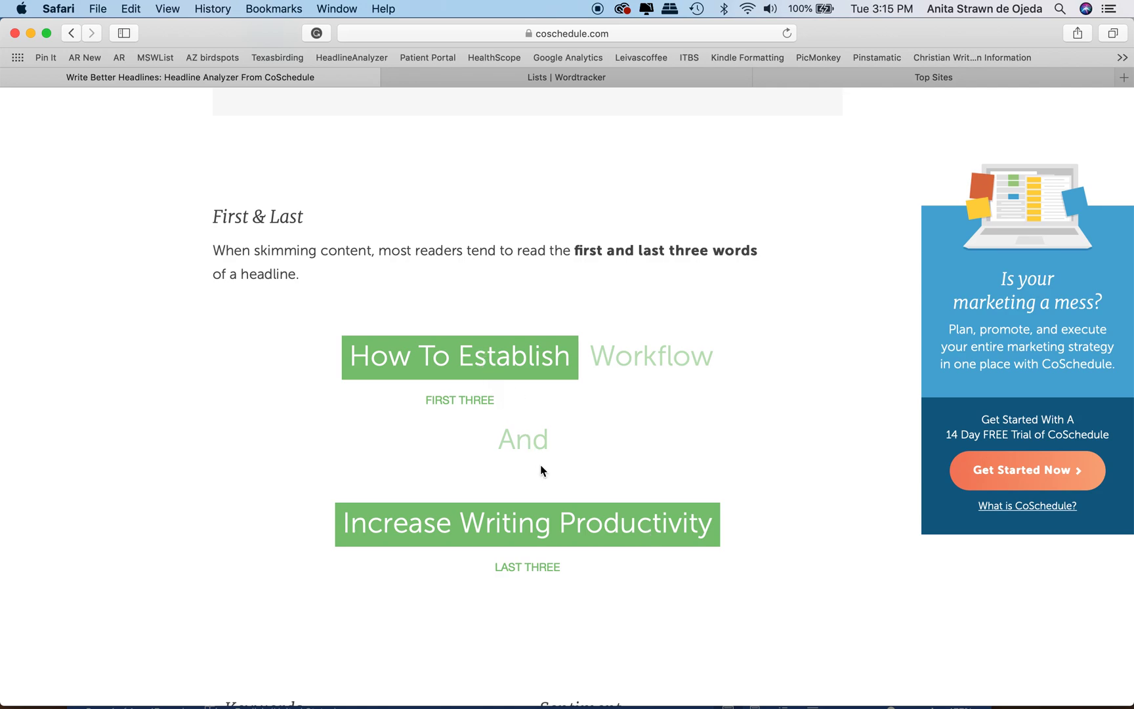
pyautogui.scroll(-1, 537, 468)
pyautogui.scroll(-10, 537, 470)
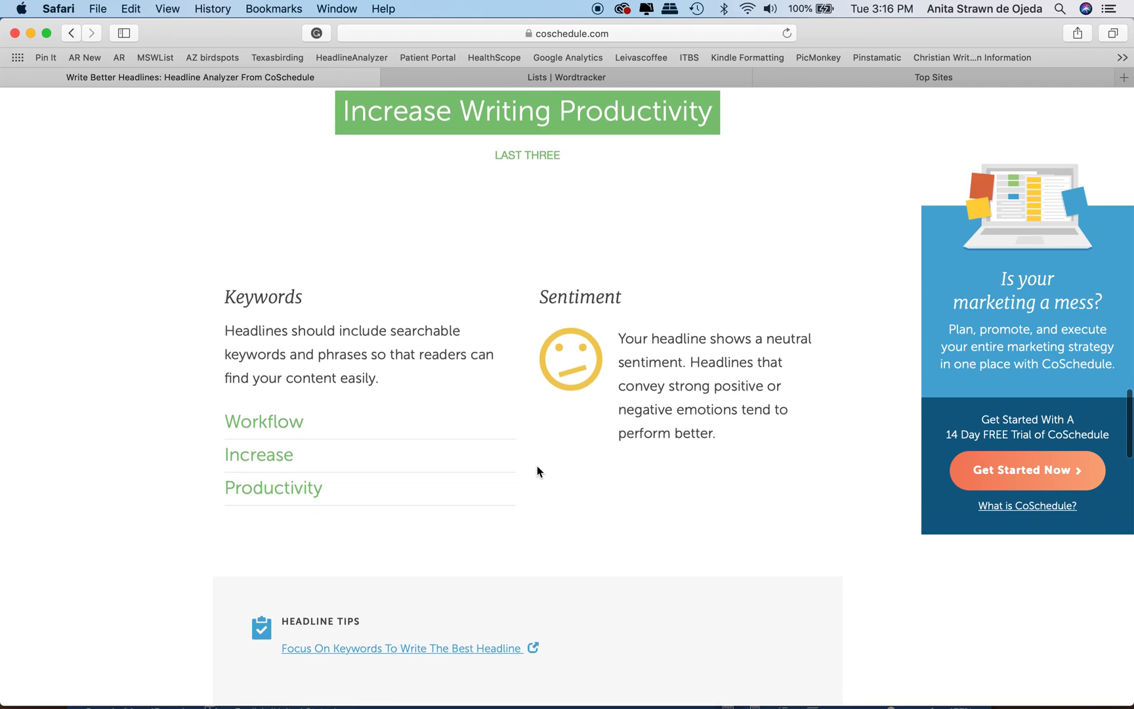
pyautogui.scroll(-3, 649, 380)
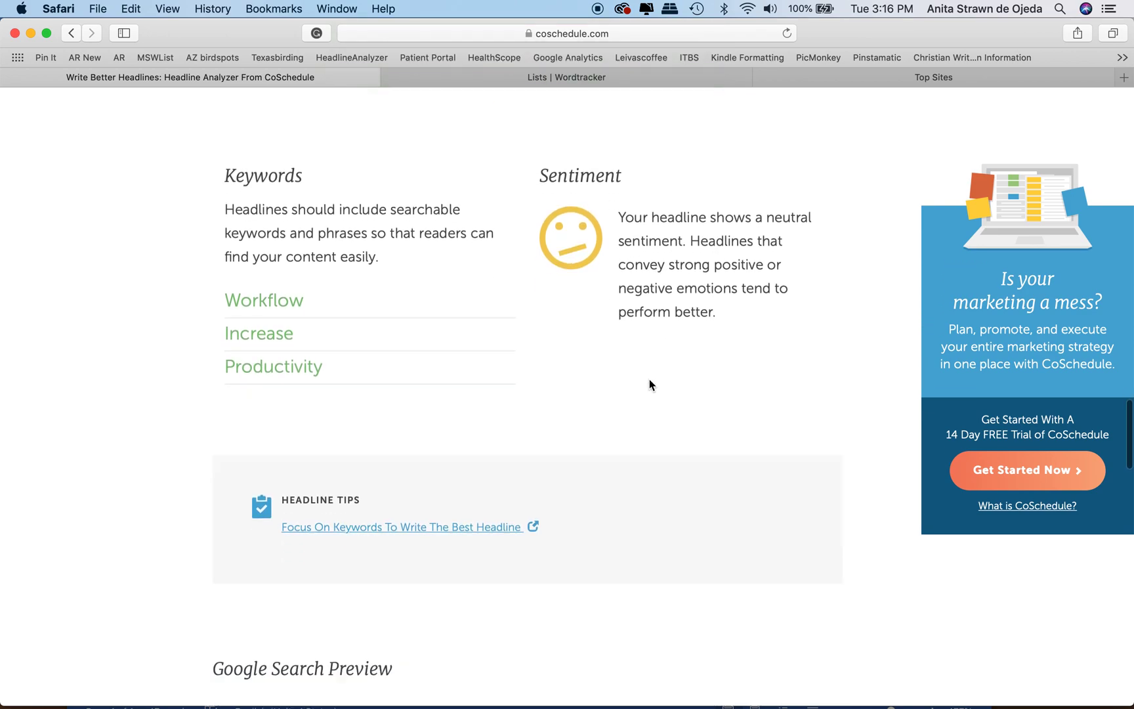
pyautogui.scroll(-8, 650, 384)
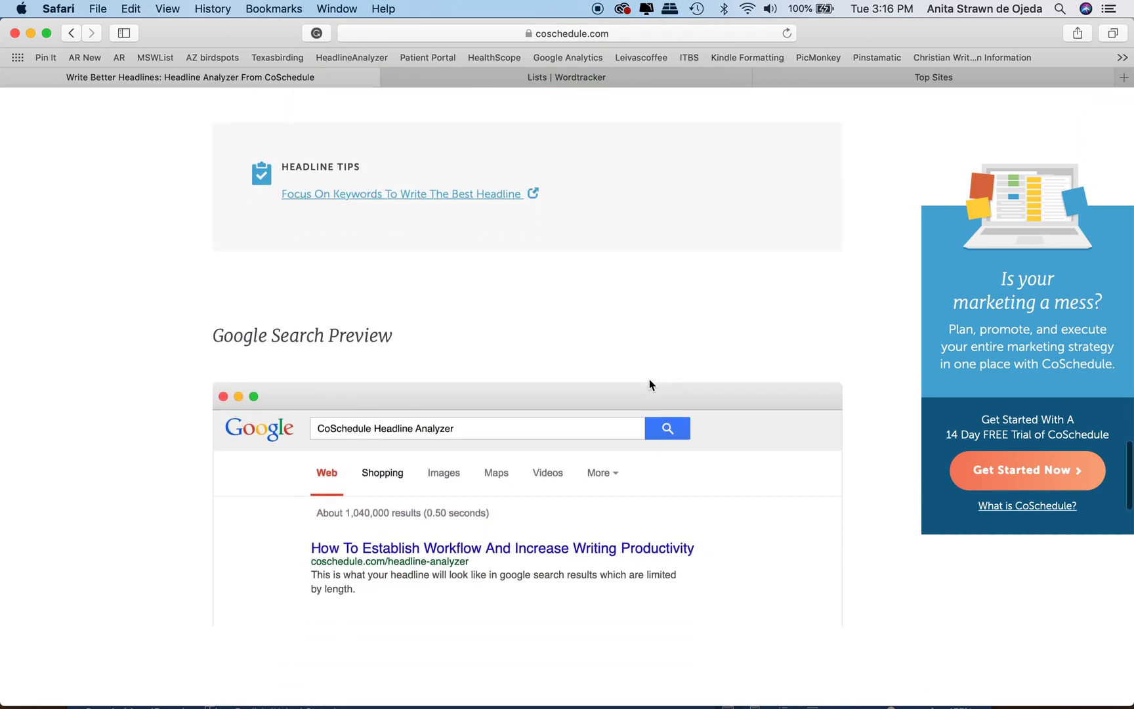
pyautogui.scroll(-3, 650, 384)
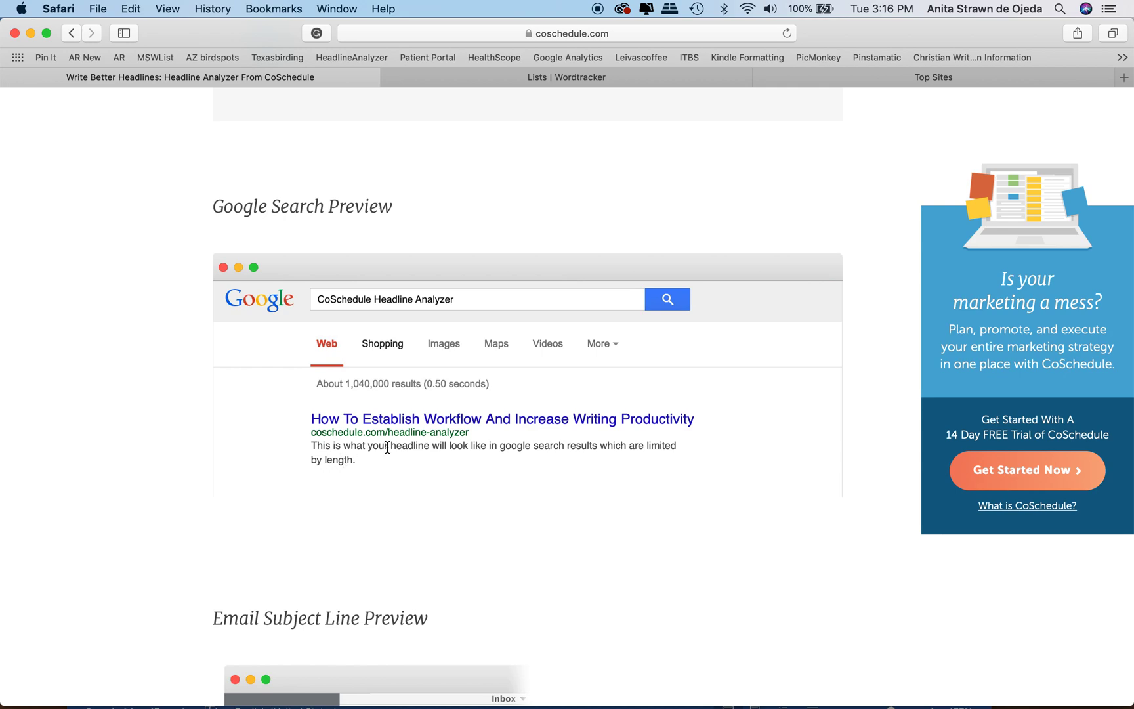
# Step: Examine the report's email subject line preview and score-sharing section, and return to the headline entry field
pyautogui.scroll(-8, 374, 443)
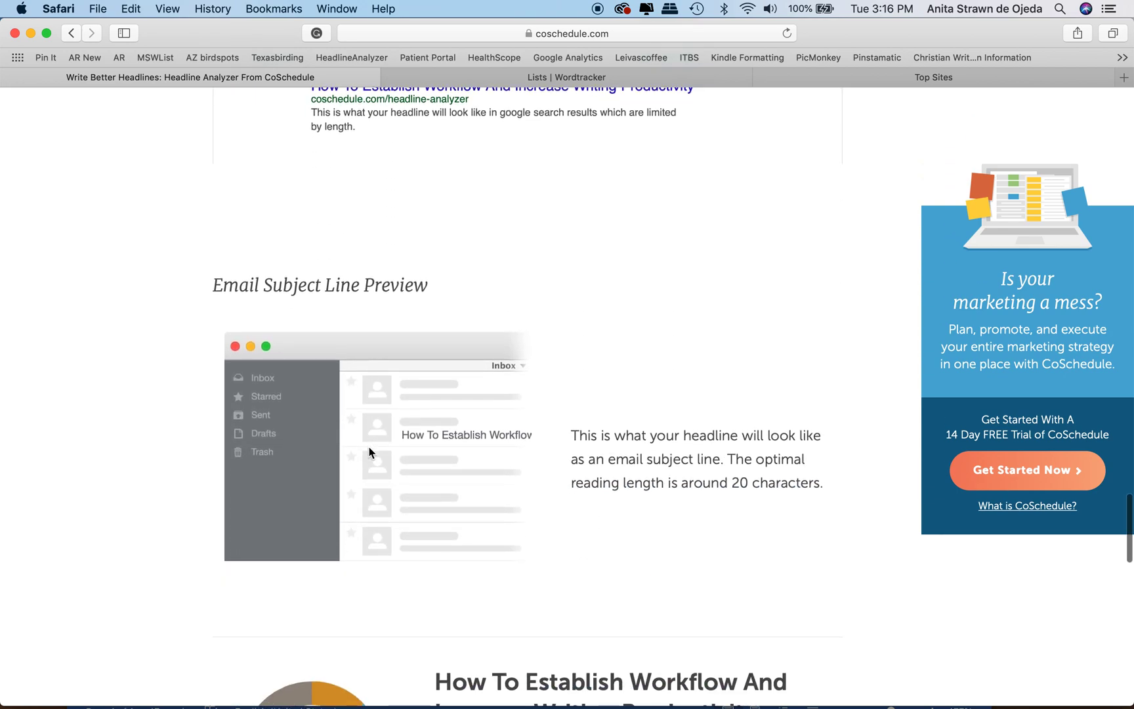
pyautogui.scroll(-12, 370, 452)
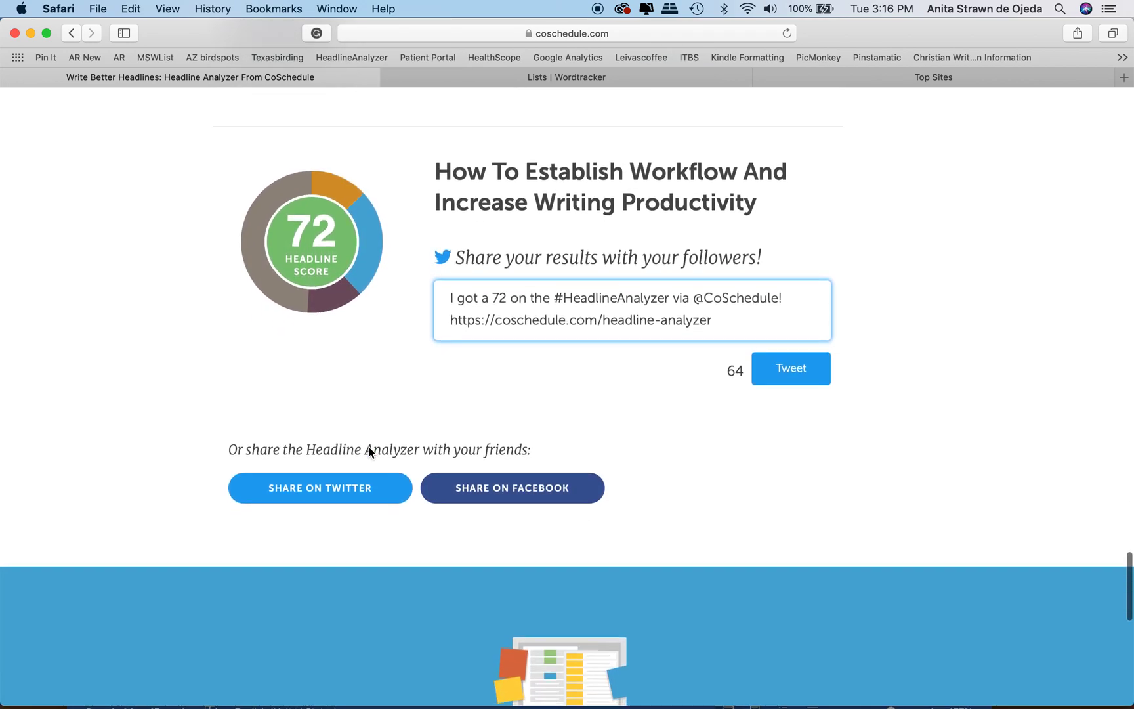
pyautogui.scroll(15, 370, 452)
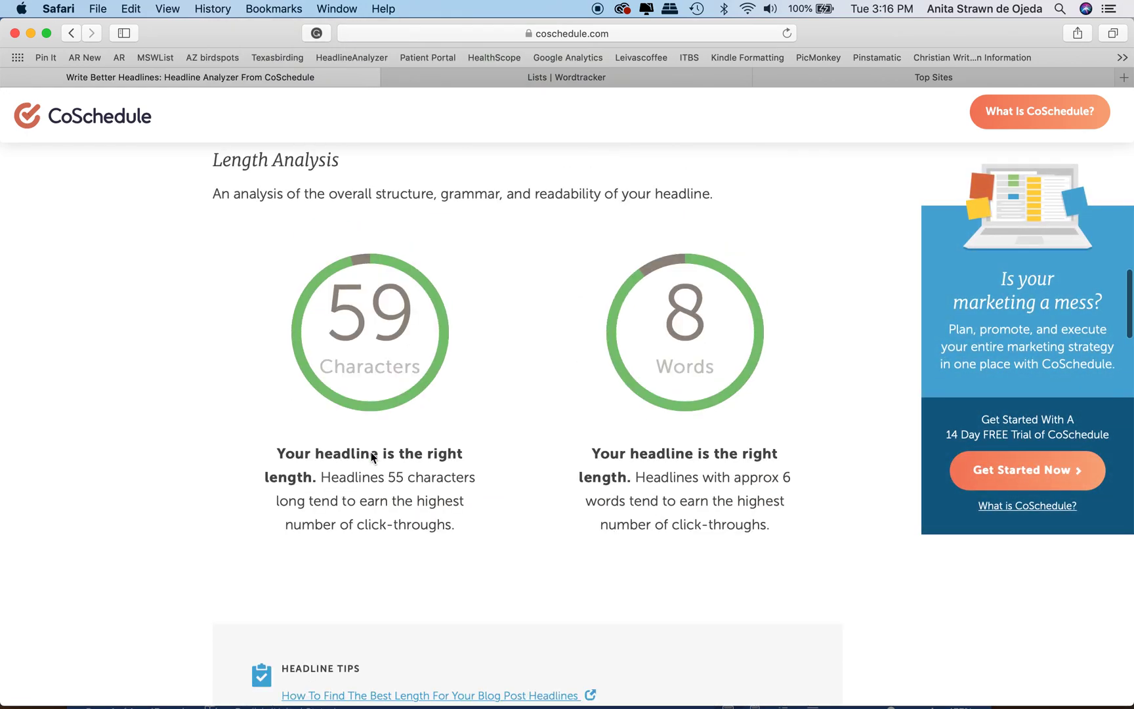
pyautogui.scroll(20, 371, 458)
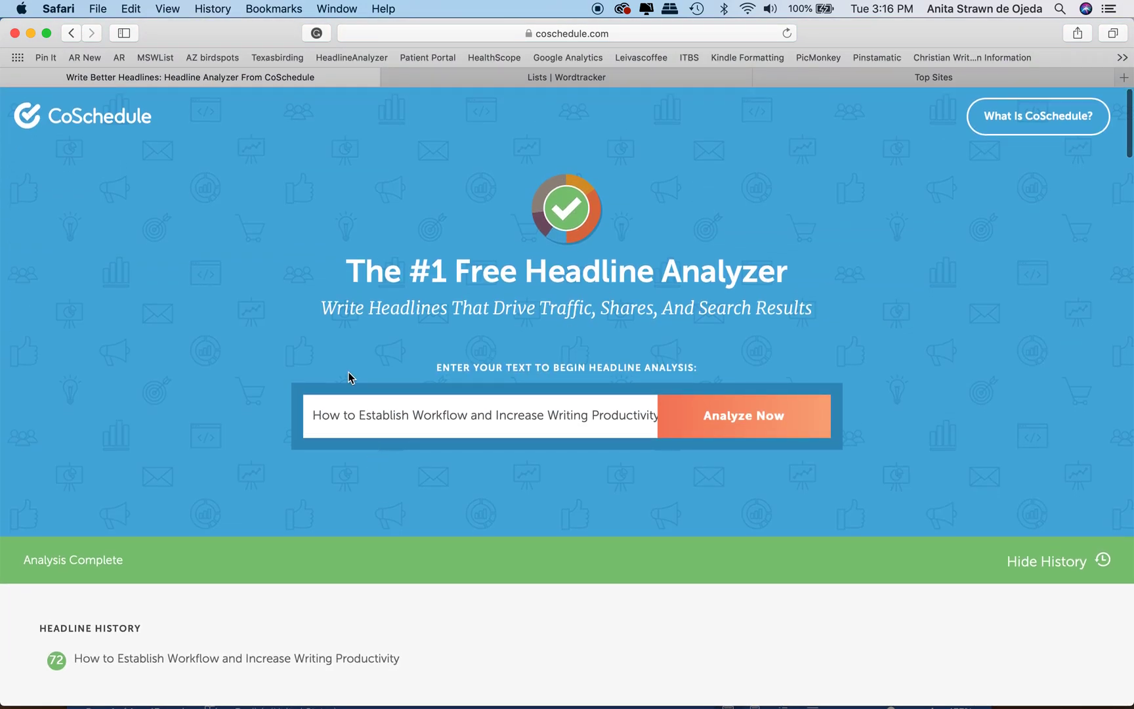
# Step: Select the analyzed headline, switch to the Word notes document and add the line "SEO keywords: increase, establish" below the memory jogger
pyautogui.moveTo(313, 415); pyautogui.dragTo(693, 420)
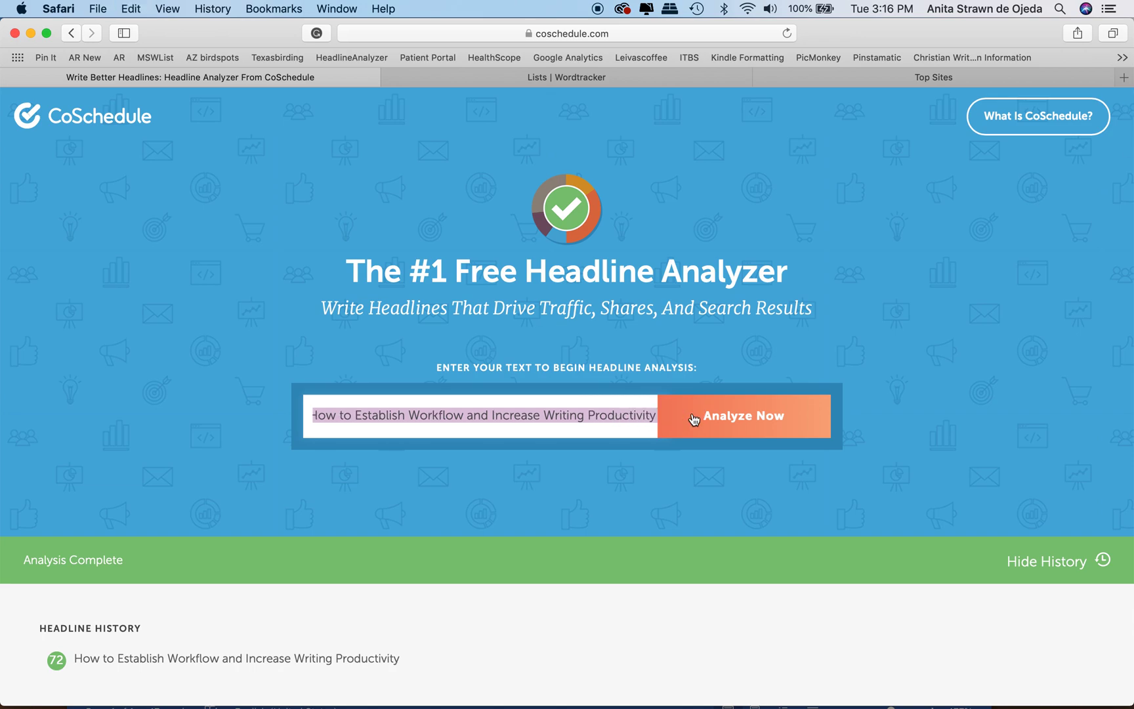
pyautogui.moveTo(195, 707)
pyautogui.click(156, 694)
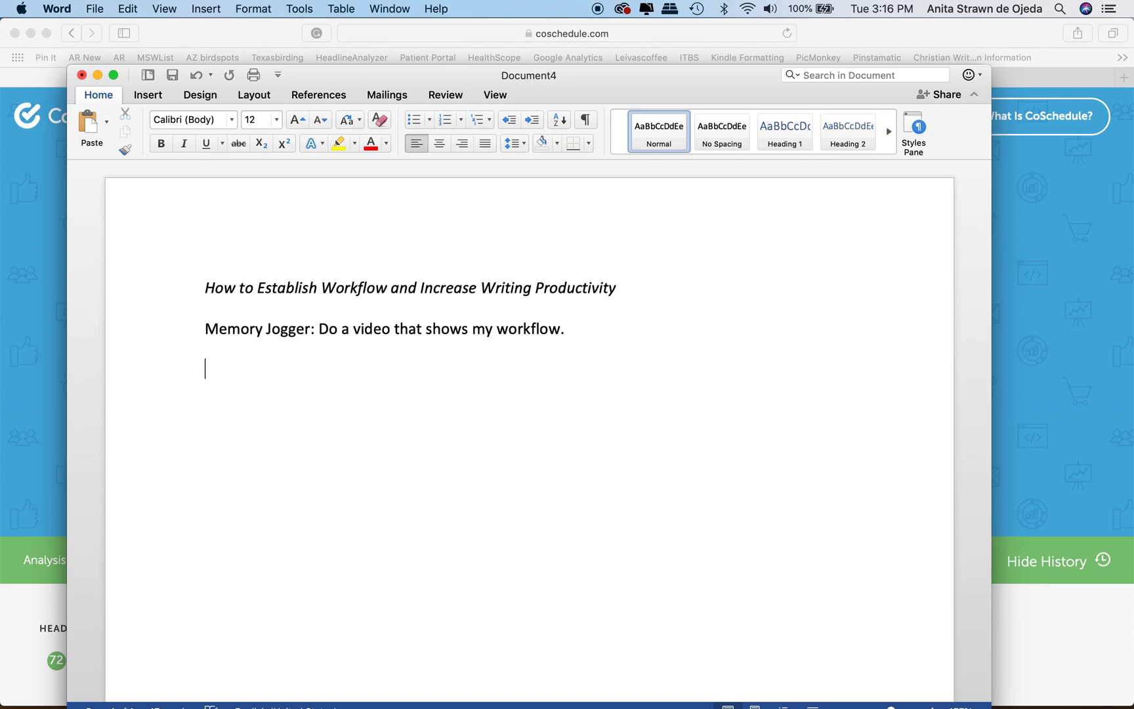
pyautogui.write('SEO keywords:')
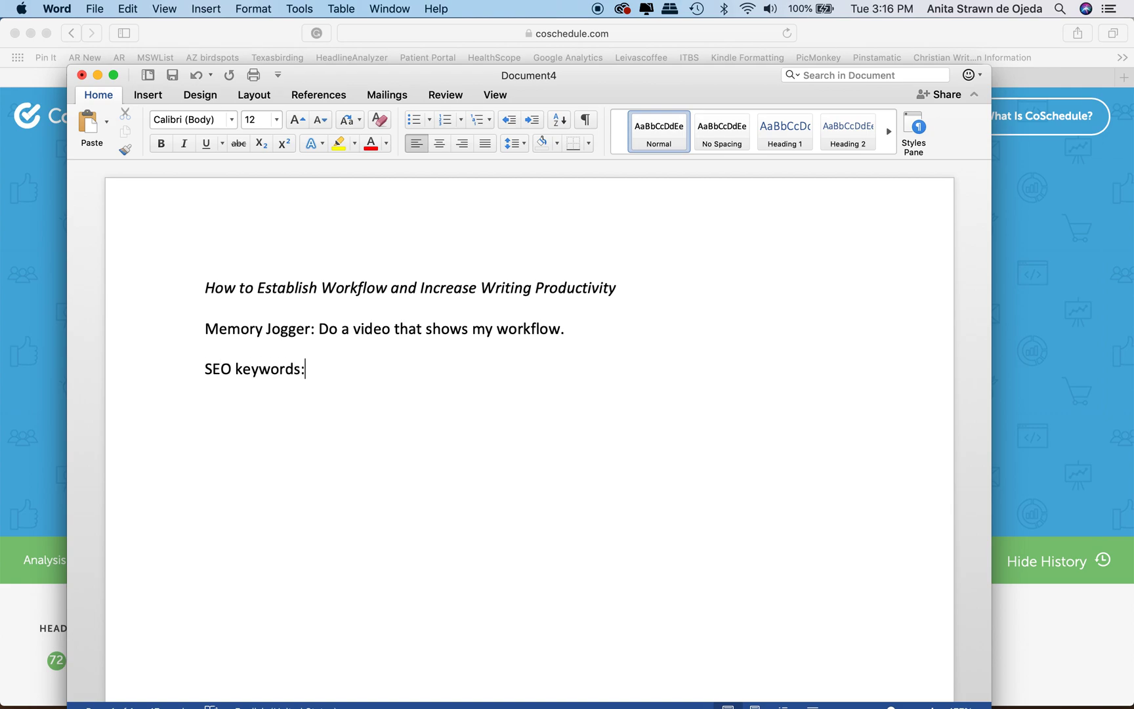
pyautogui.write(' increase, establish')
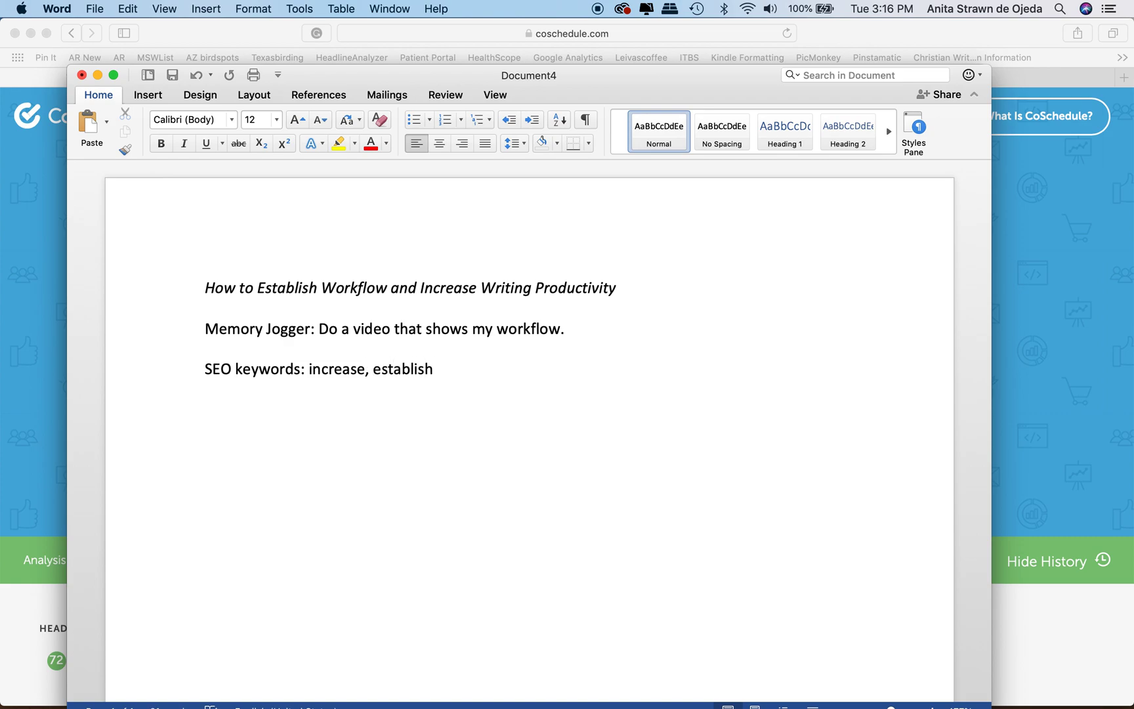
pyautogui.press('Return')
# Step: Minimize the notes document, look through the "Feb. 25" draft and select its entire text for copying
pyautogui.click(99, 78)
pyautogui.scroll(-8, 323, 341)
pyautogui.scroll(-15, 324, 340)
pyautogui.scroll(20, 323, 341)
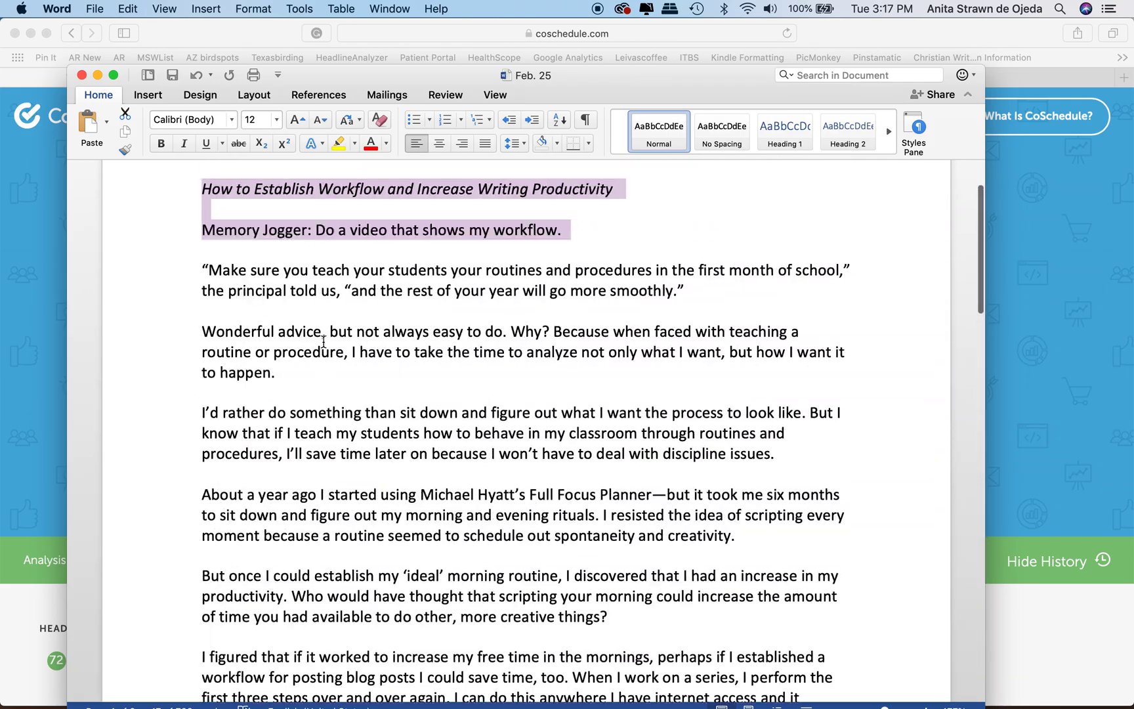
pyautogui.scroll(3, 324, 341)
pyautogui.press('super+a')
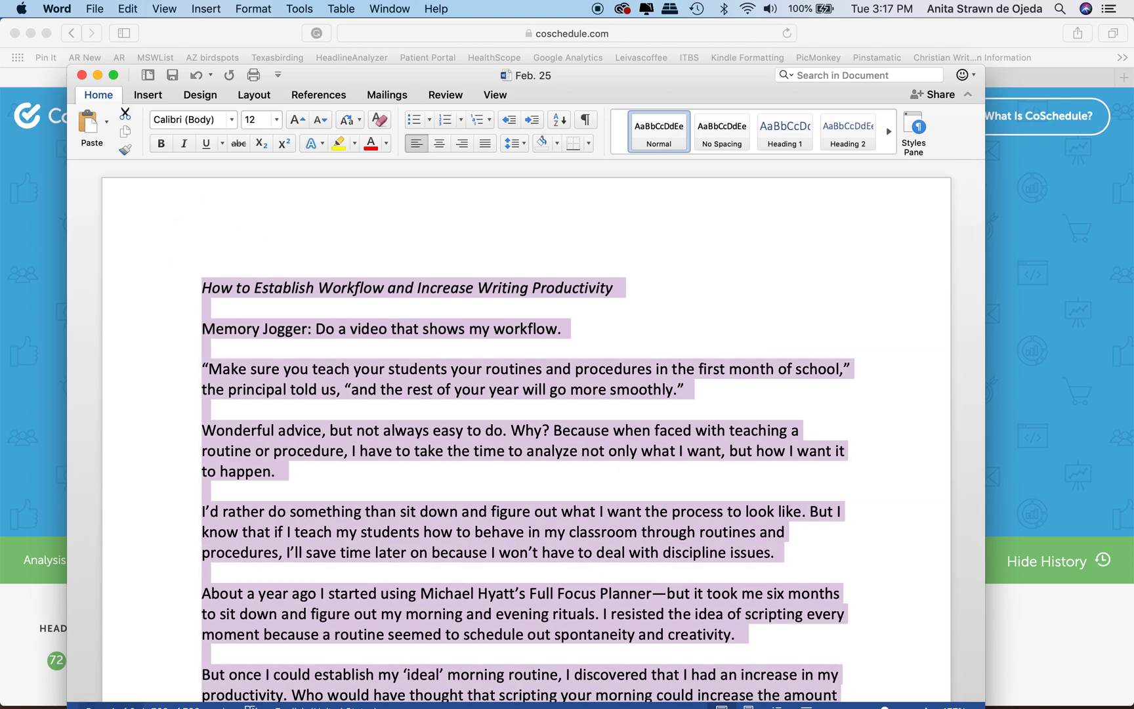
# Step: Switch to the new WordPress post in Firefox and paste the copied draft into its body
pyautogui.moveTo(154, 701)
pyautogui.click(98, 697)
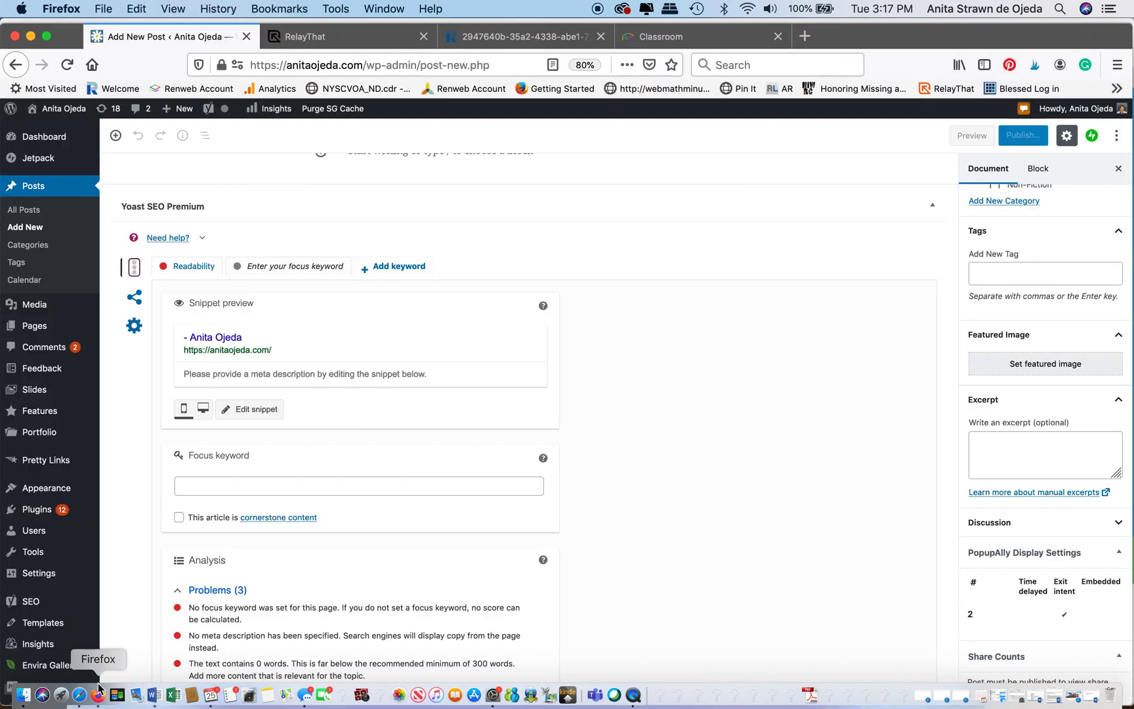
pyautogui.scroll(3, 276, 336)
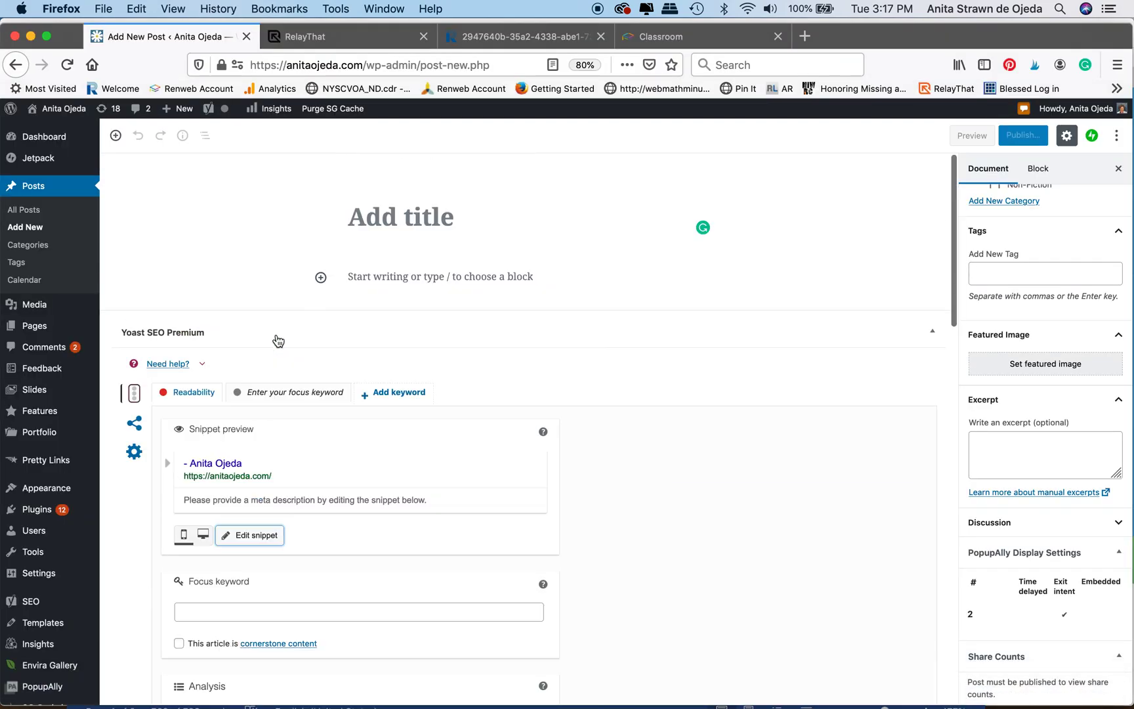
pyautogui.click(378, 274)
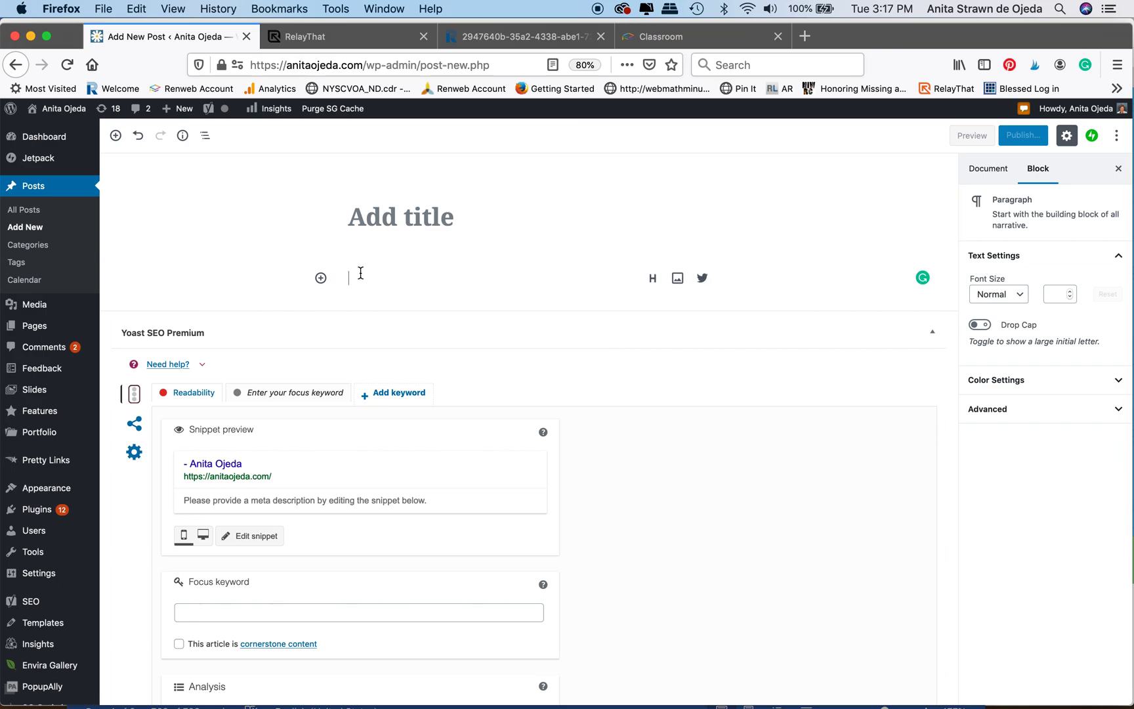
pyautogui.press('super+v')
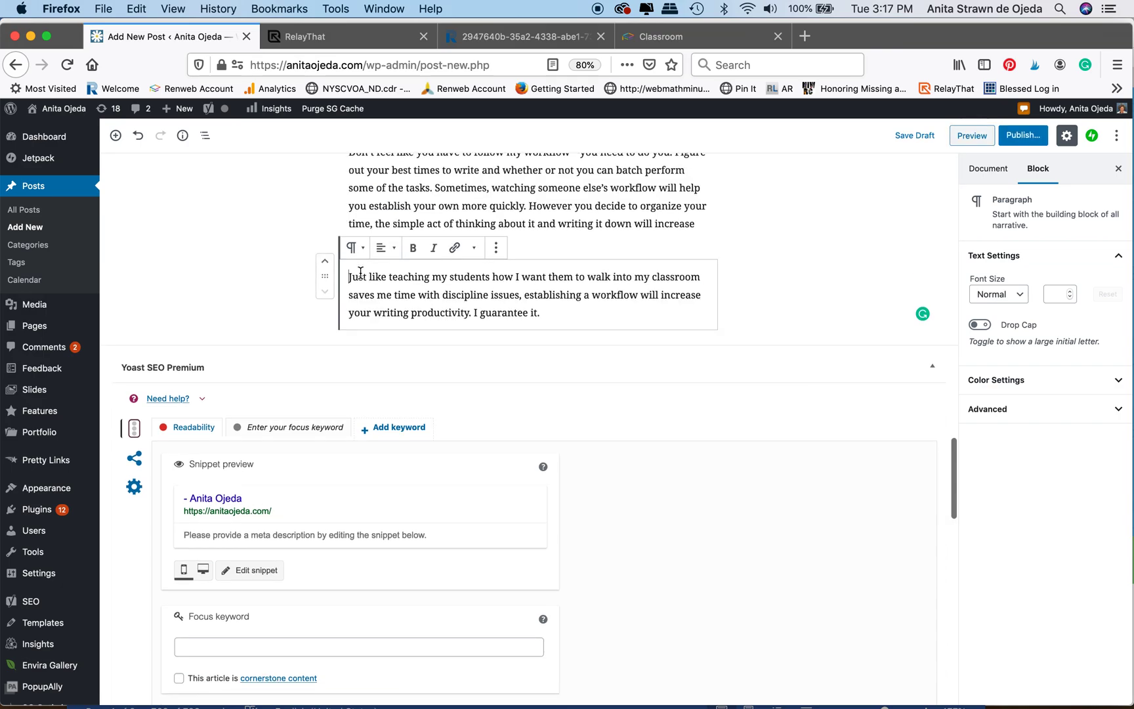
# Step: Move the italic headline "How to Establish Workflow and Increase Writing Productivity" from the first paragraph into the post title
pyautogui.scroll(10, 385, 261)
pyautogui.scroll(15, 385, 261)
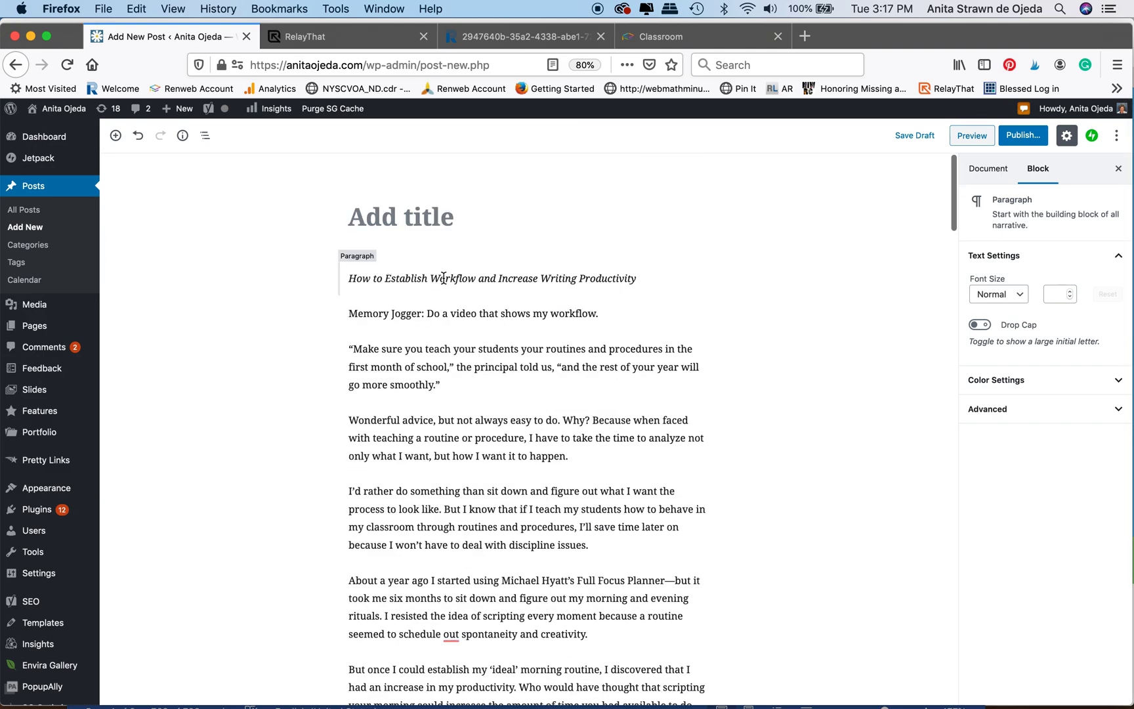
pyautogui.tripleClick(443, 278)
pyautogui.click(571, 294)
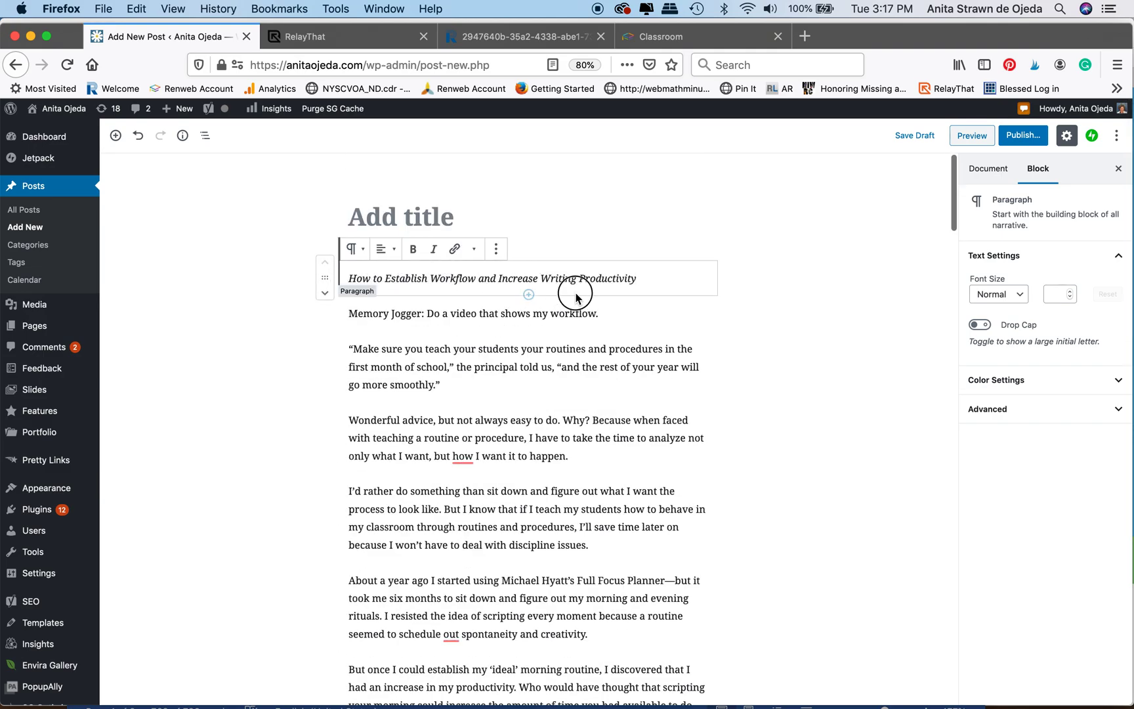
pyautogui.moveTo(638, 276); pyautogui.dragTo(314, 282)
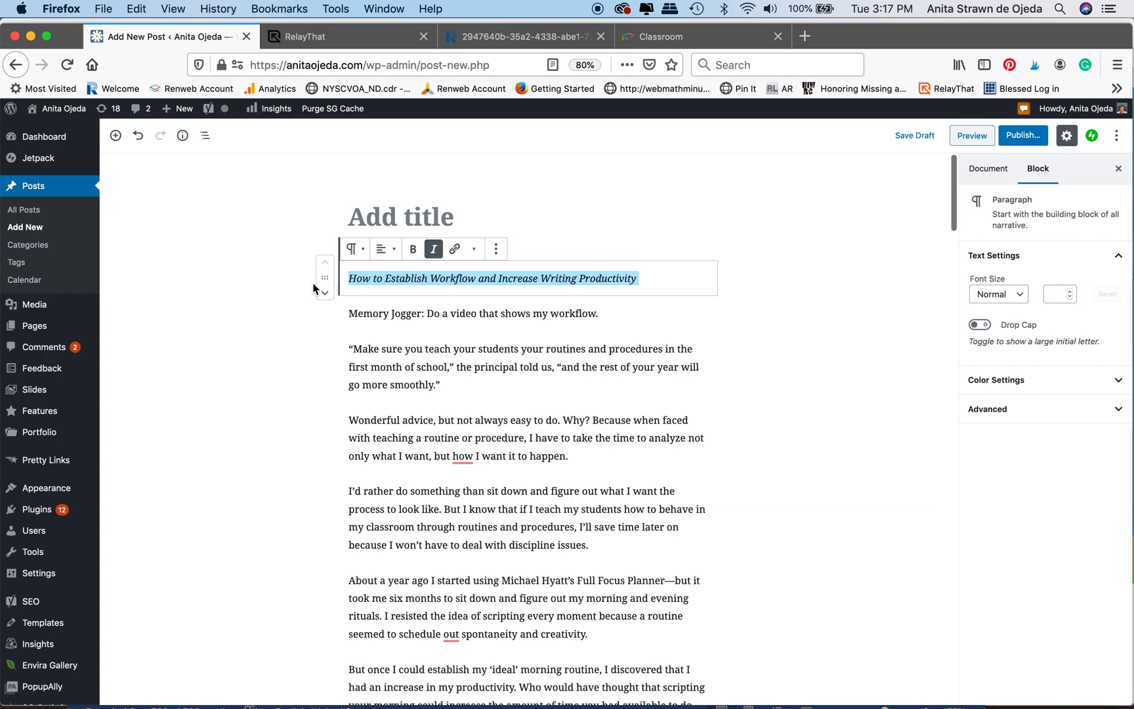
pyautogui.press('super+x')
pyautogui.click(400, 208)
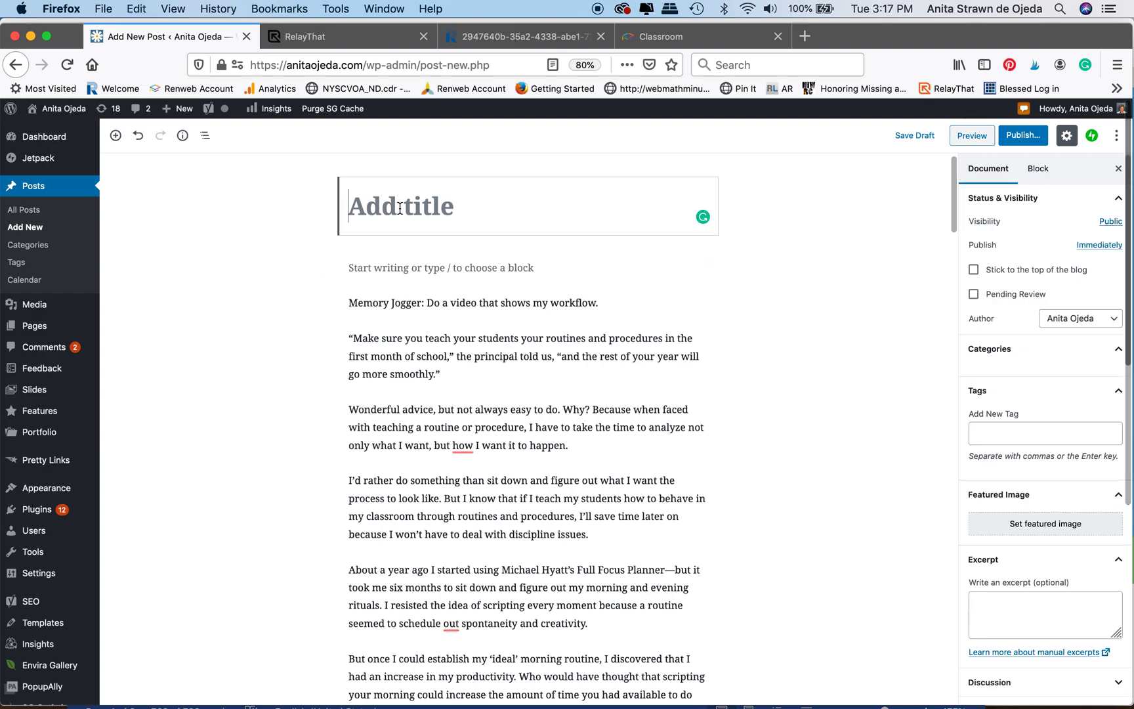
pyautogui.press('super+v')
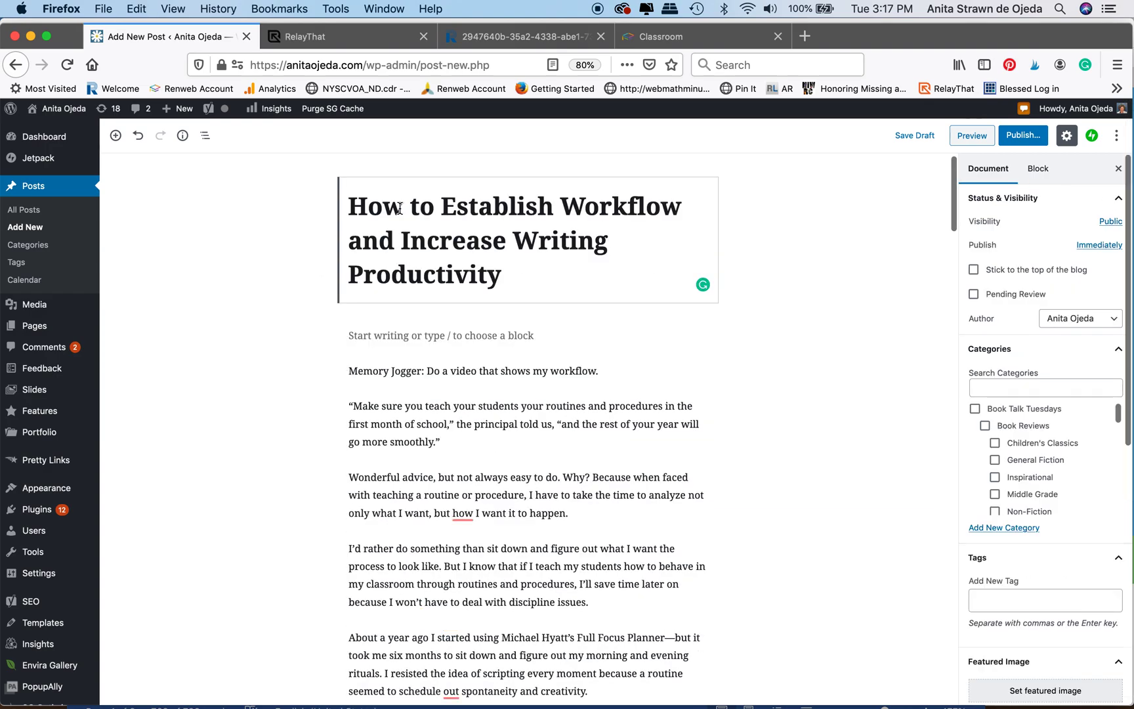
# Step: Below the title, insert a Shortcode block: "<small>Want to increase your productivity? Try to establish a workflow that works for you and helps you save time."
pyautogui.click(361, 336)
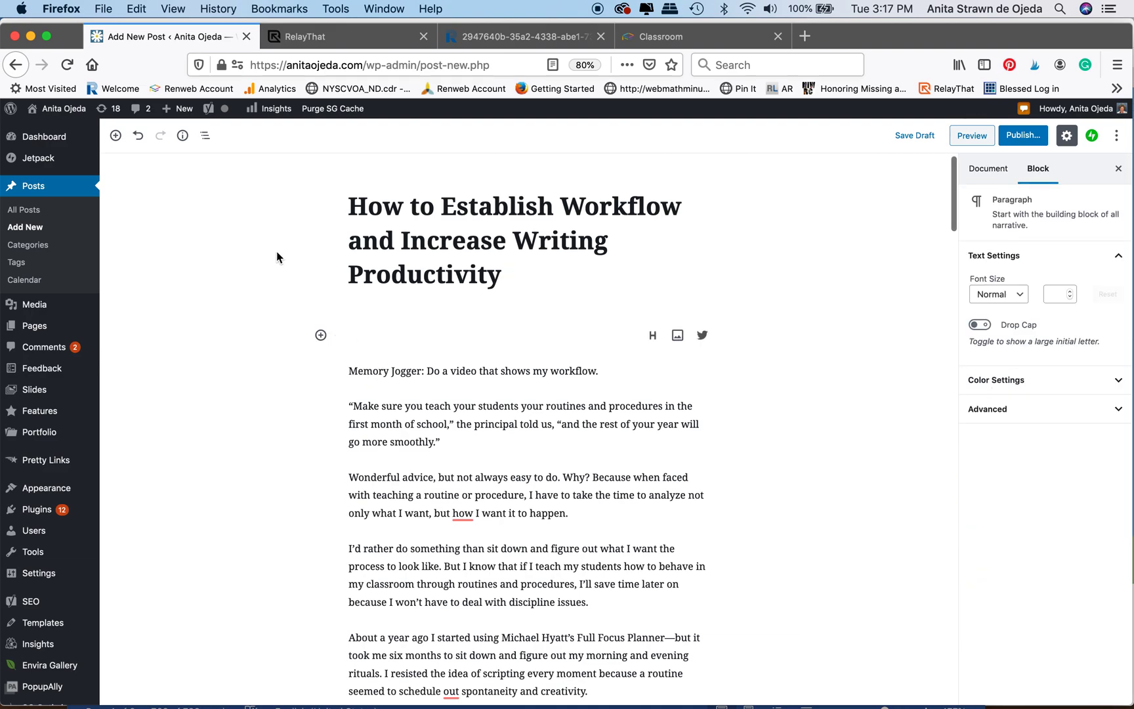
pyautogui.click(116, 135)
pyautogui.click(228, 310)
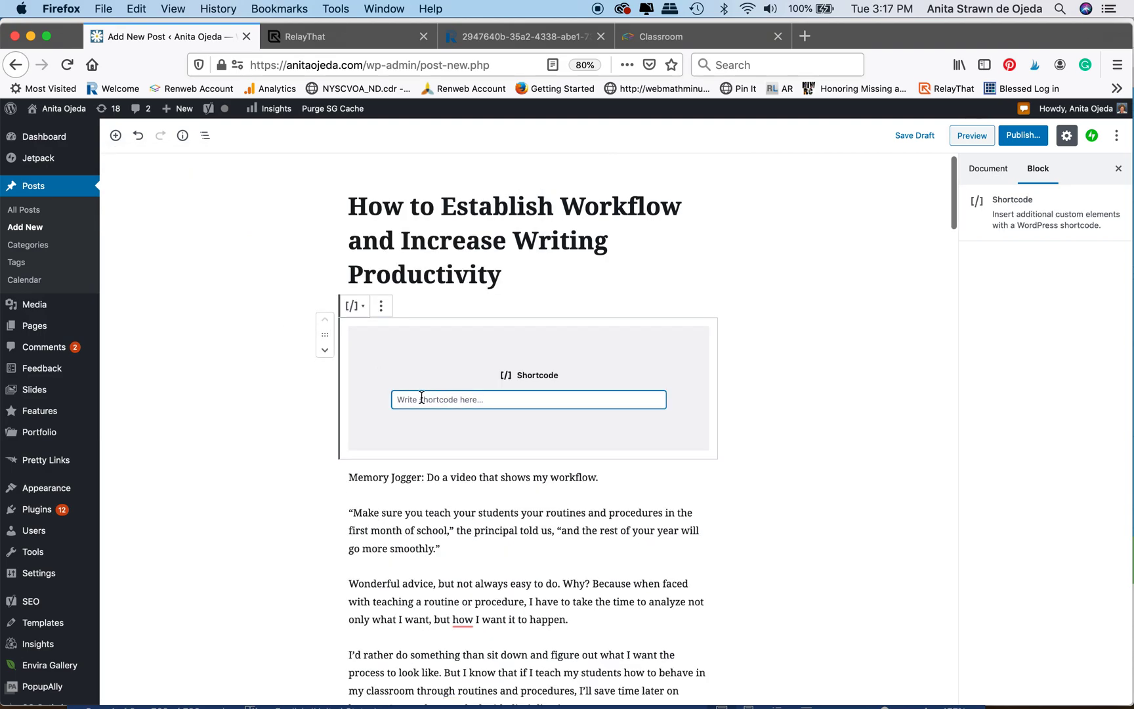
pyautogui.write('<small>')
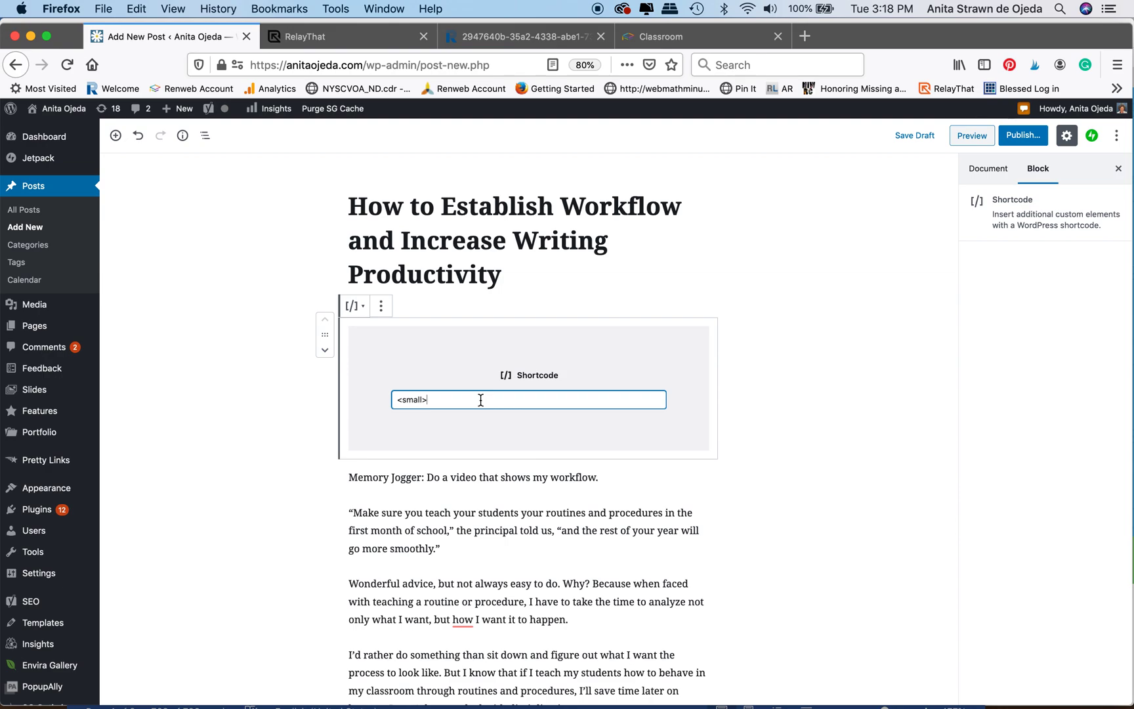
pyautogui.write('Want to increase your productivity')
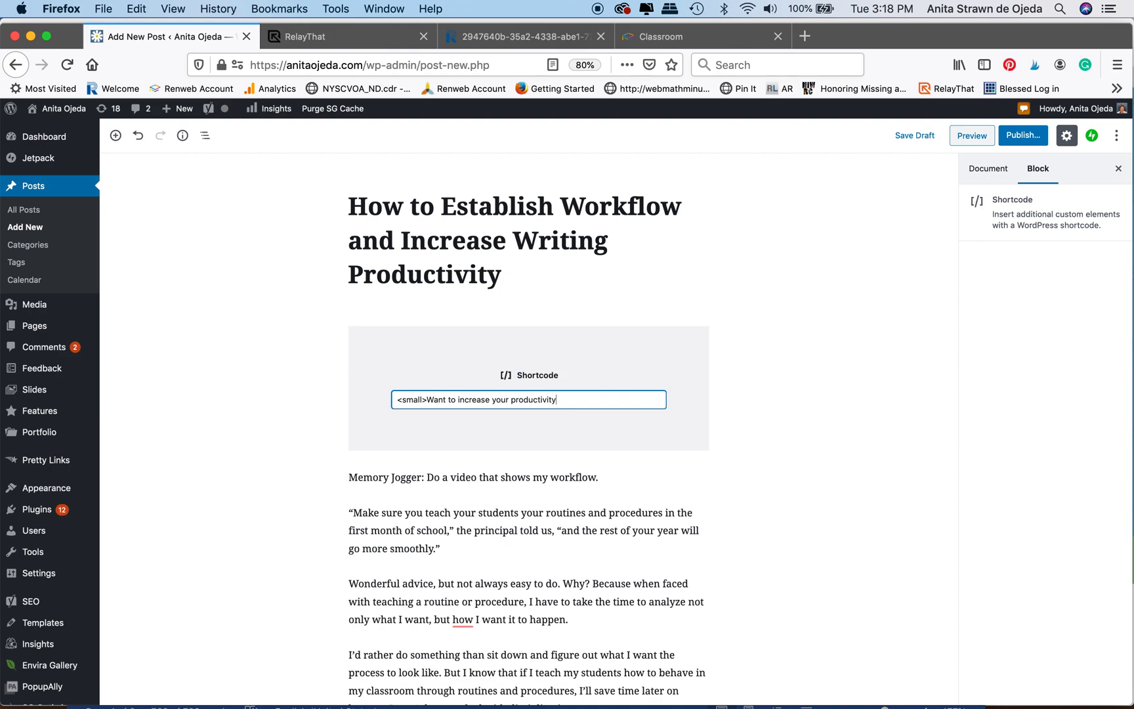
pyautogui.write('? Try to establish a workflow that w')
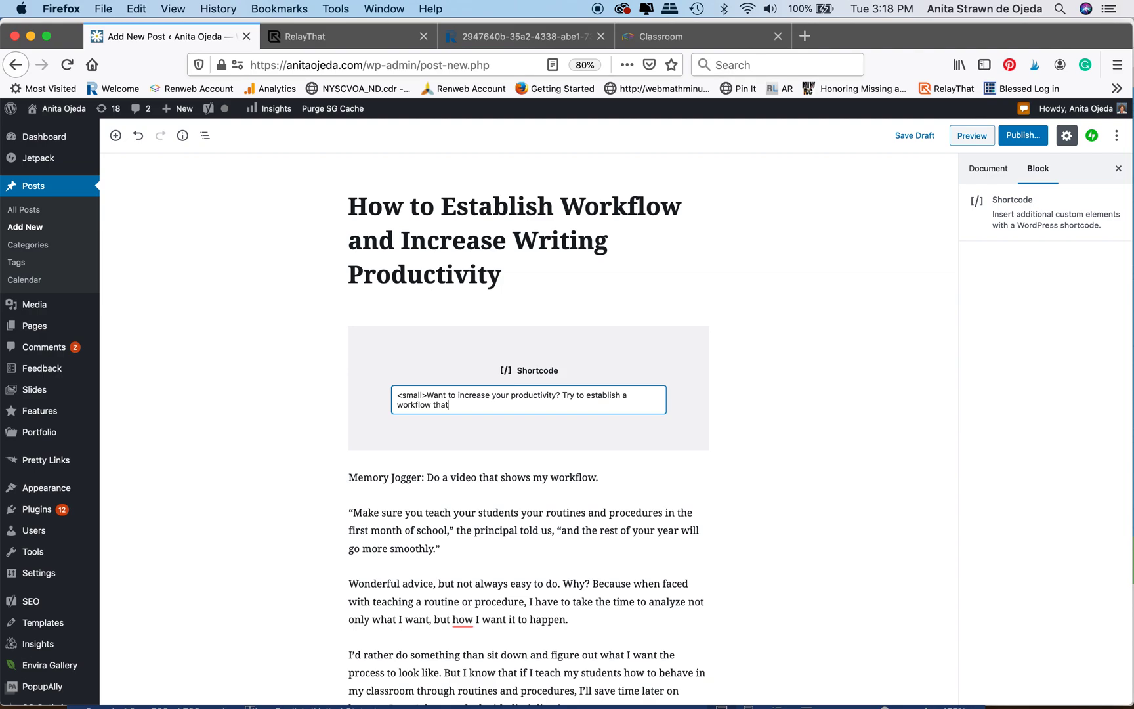
pyautogui.write('works for you and helps you save time. ')
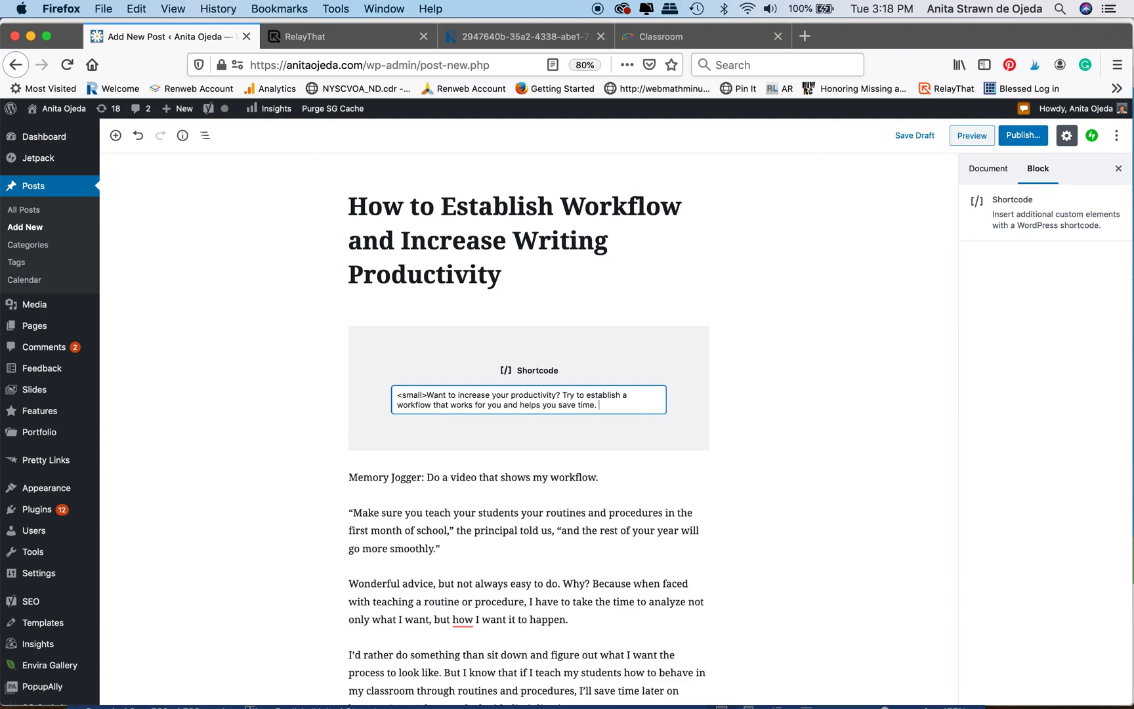
# Step: Complete the shortcode text with "Watch this video of my workflow to get ideas for yours!</small>"
pyautogui.write('S')
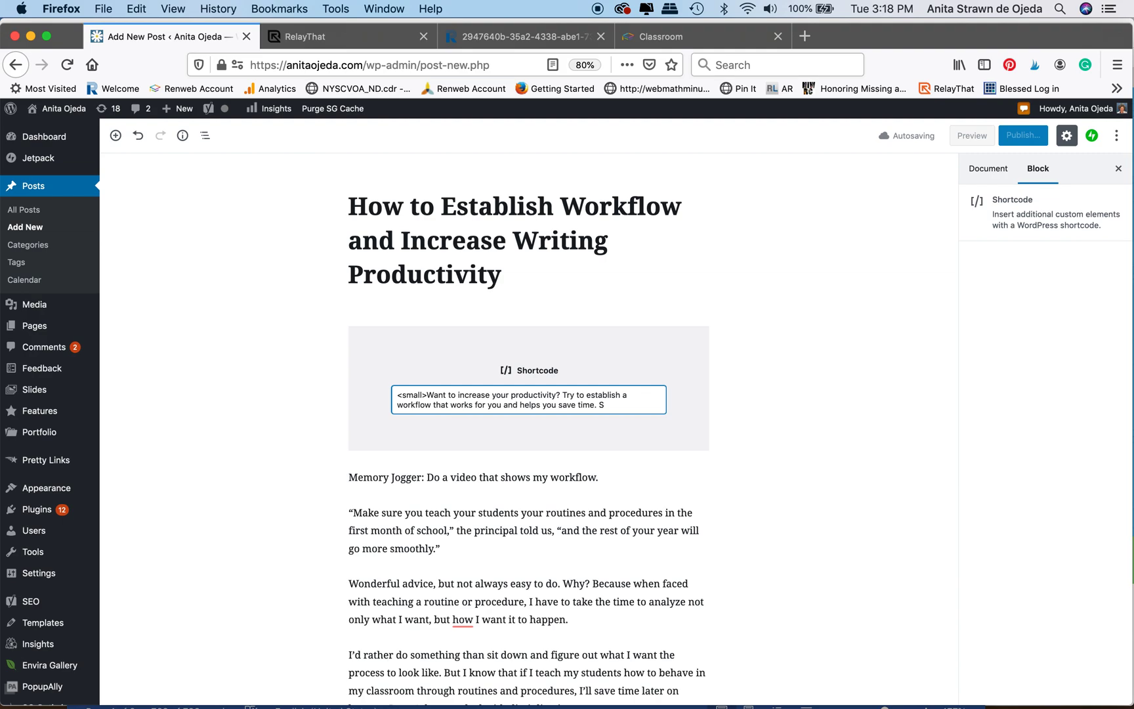
pyautogui.press('BackSpace')
pyautogui.write('Watch this video')
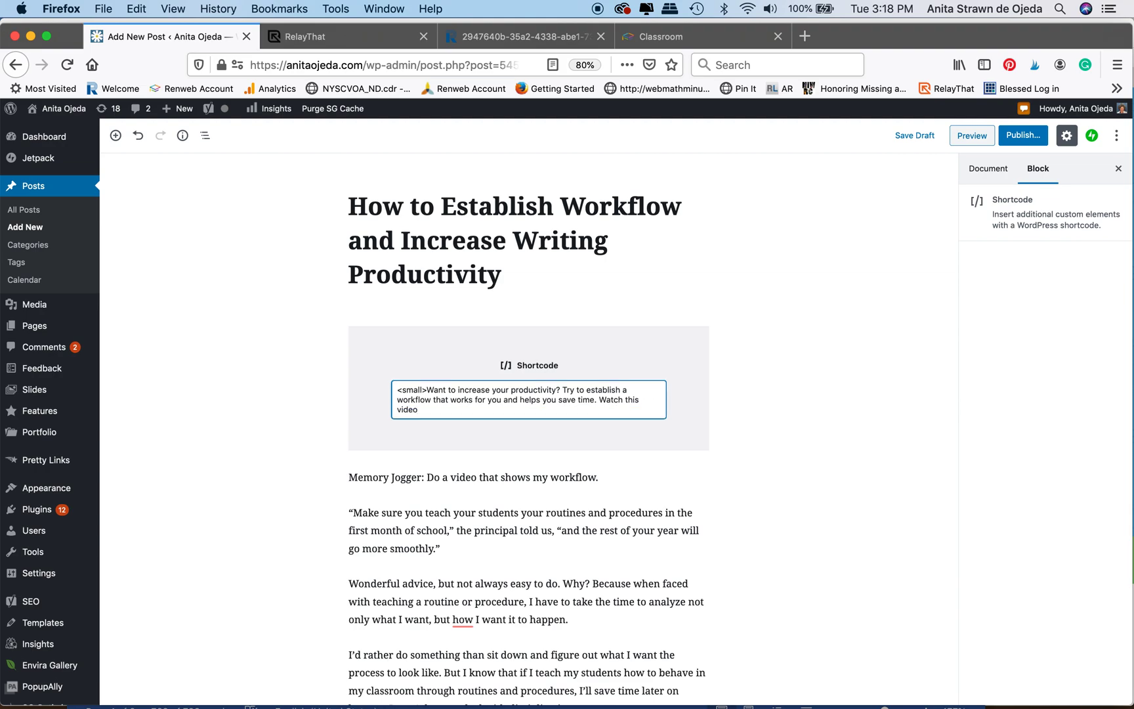
pyautogui.write(' of my workflyow to get ideas for yours!</')
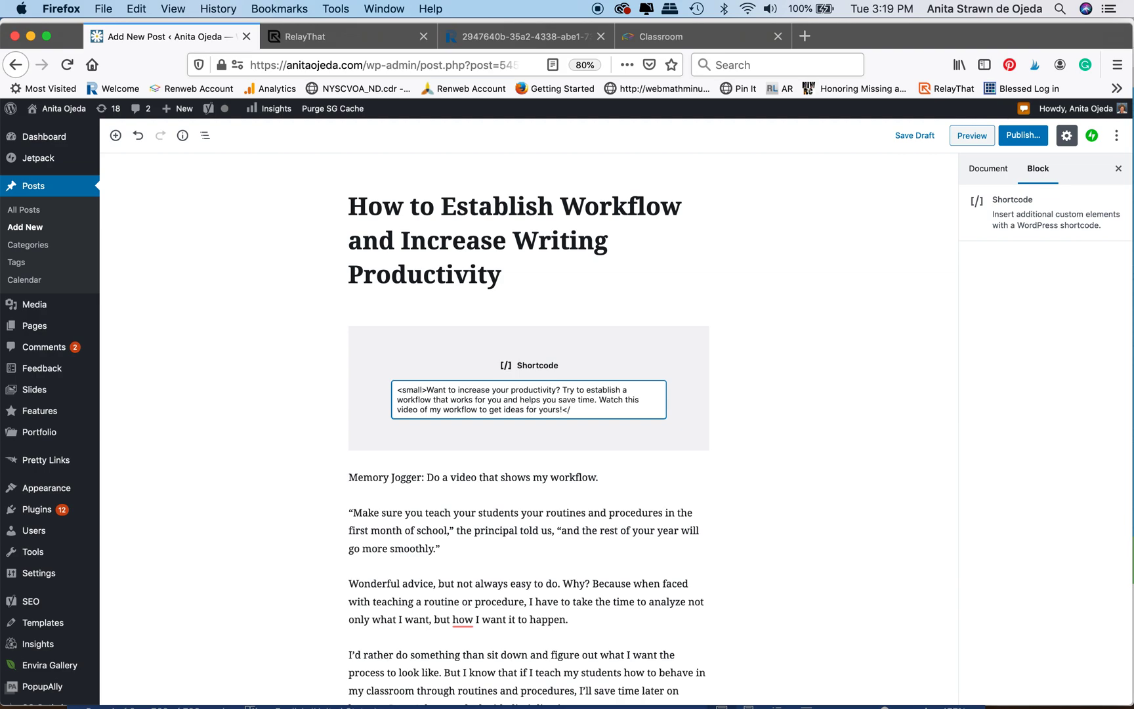
pyautogui.write('small>')
# Step: Copy the teaser text between the small tags and set the Yoast SEO focus keyword to "increase"
pyautogui.moveTo(563, 410); pyautogui.dragTo(430, 391)
pyautogui.press('super+c')
pyautogui.scroll(-15, 430, 391)
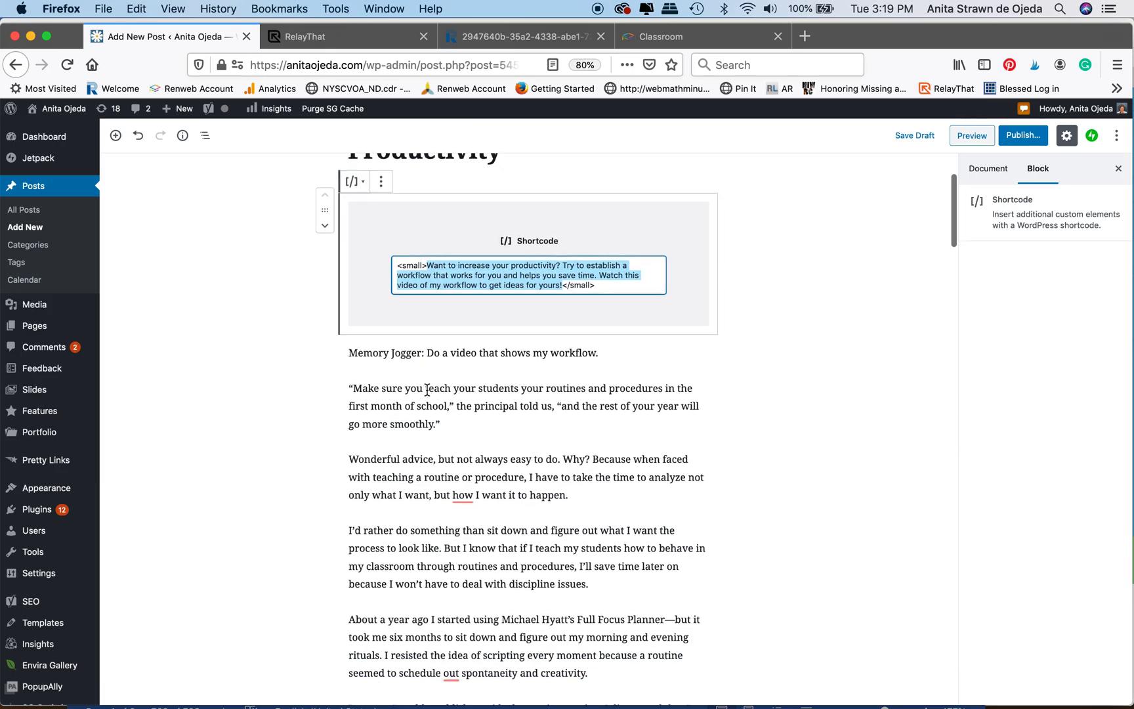
pyautogui.scroll(-20, 428, 394)
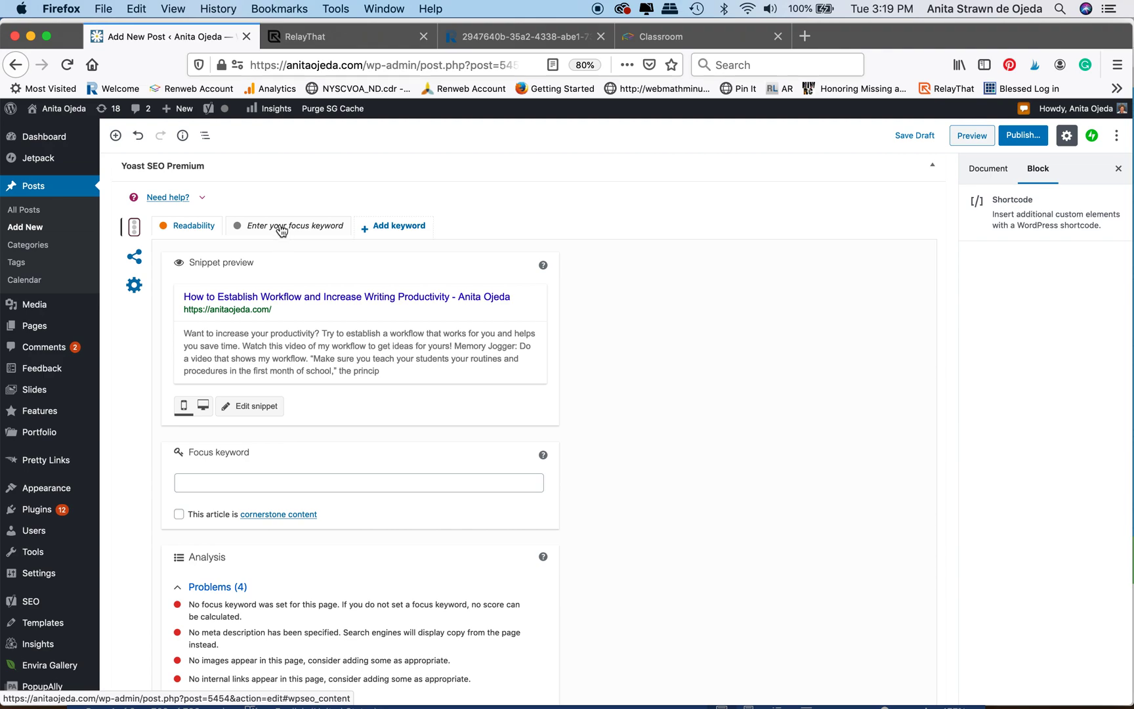
pyautogui.click(226, 483)
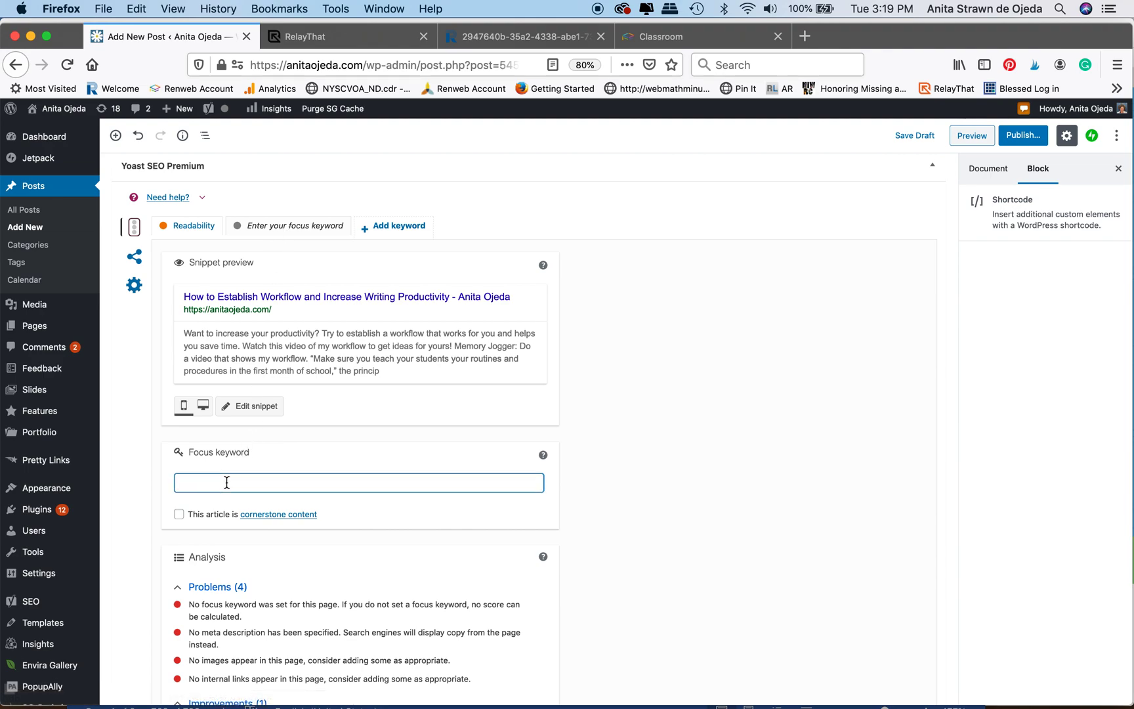
pyautogui.write('increase')
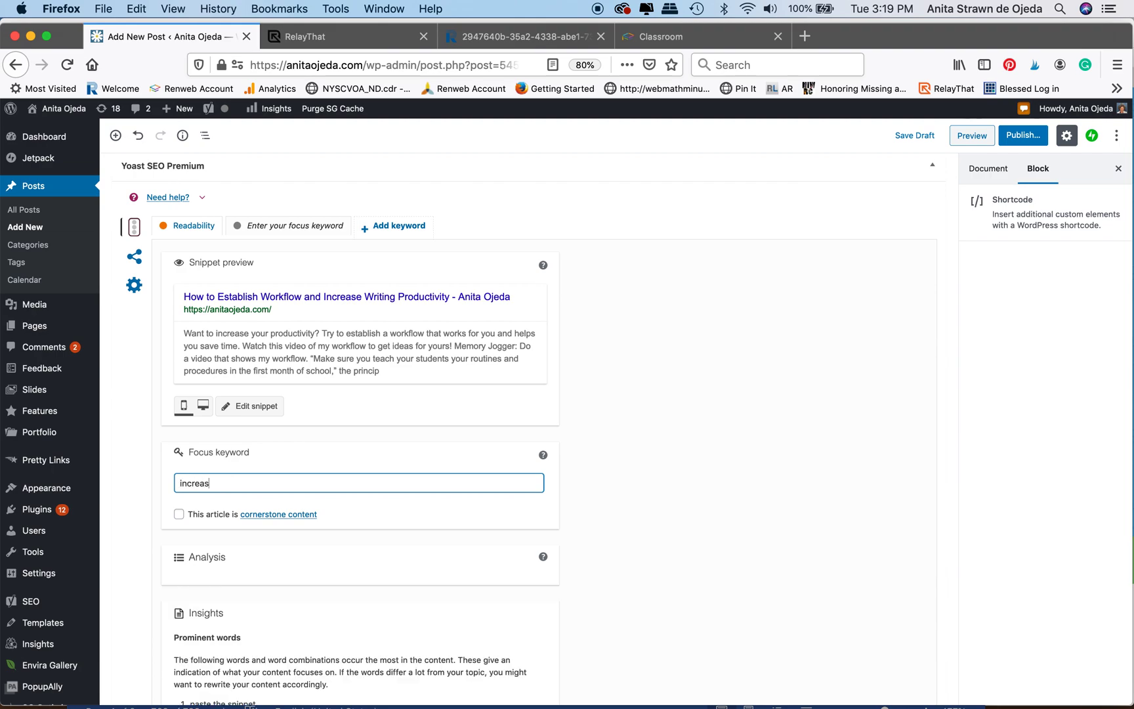
# Step: Edit the Yoast snippet, pasting the copied teaser as the meta description and adding "#blogger" at its end
pyautogui.click(251, 407)
pyautogui.click(225, 580)
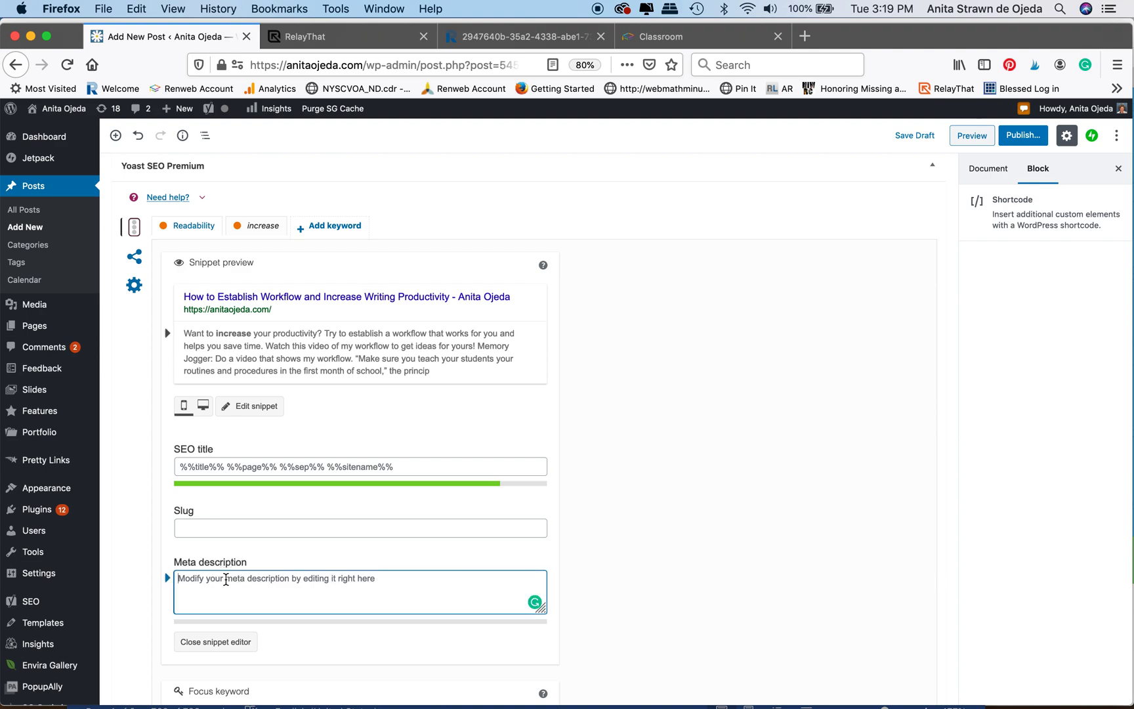
pyautogui.press('super+v')
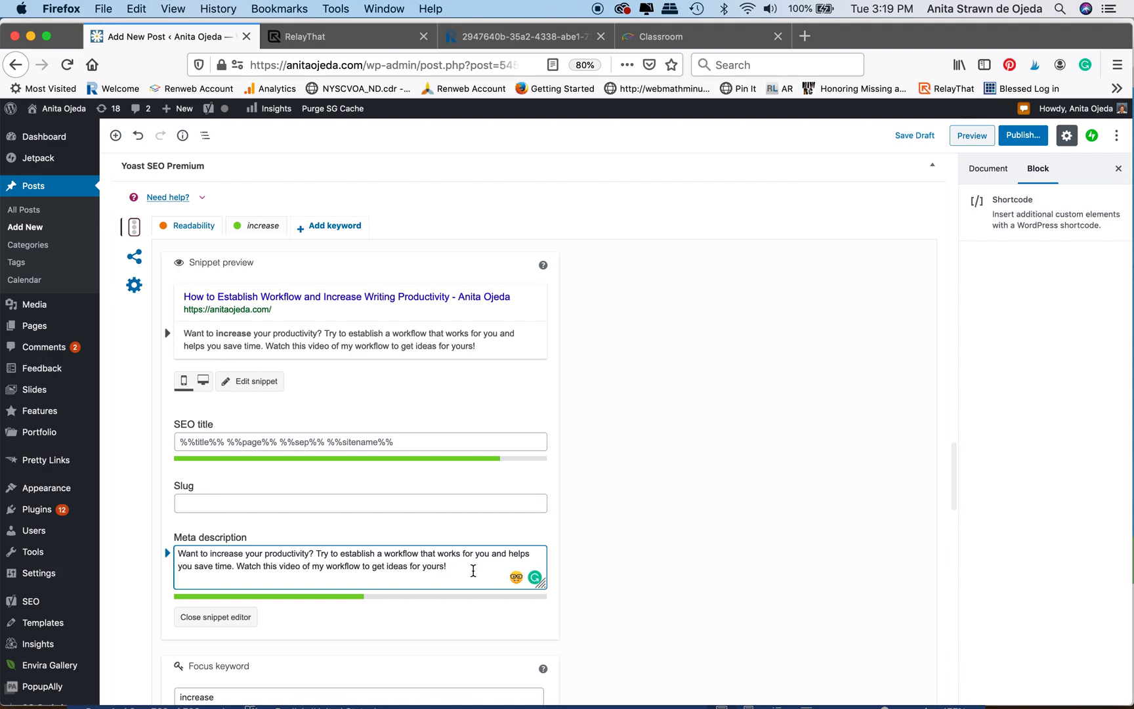
pyautogui.write('#blogger')
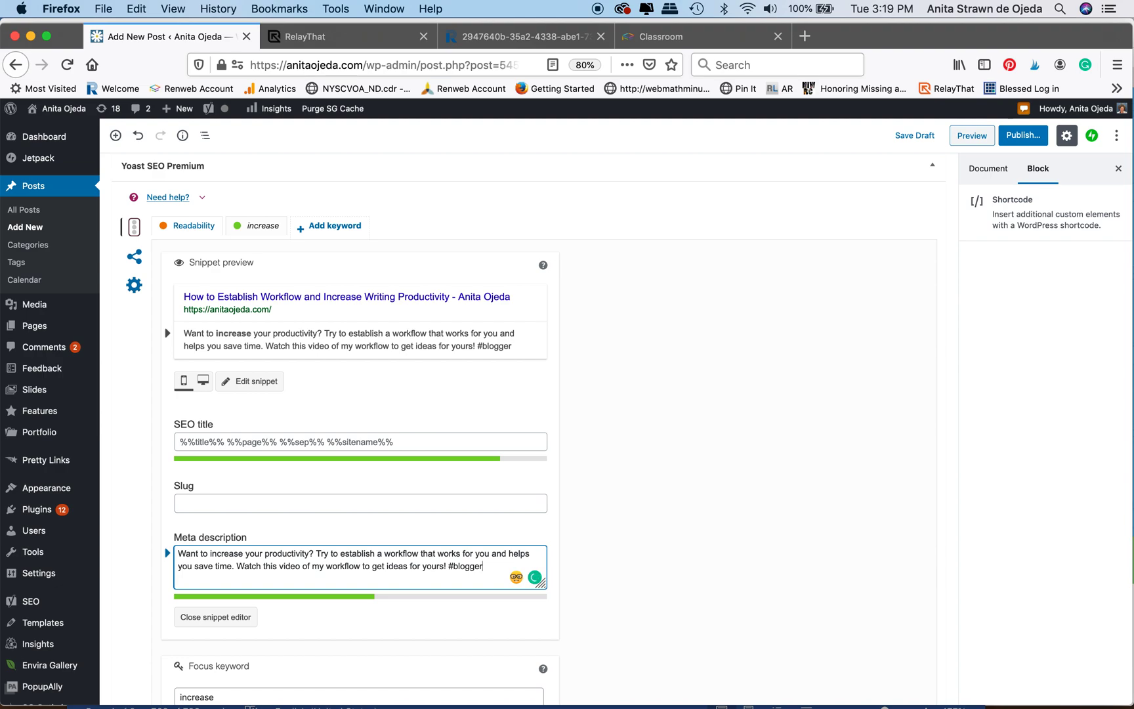
# Step: Append "#workflow #increase #establish #savetime #amwriting #bloggrowth #write28days" to the meta description, and select the whole description
pyautogui.write(' #')
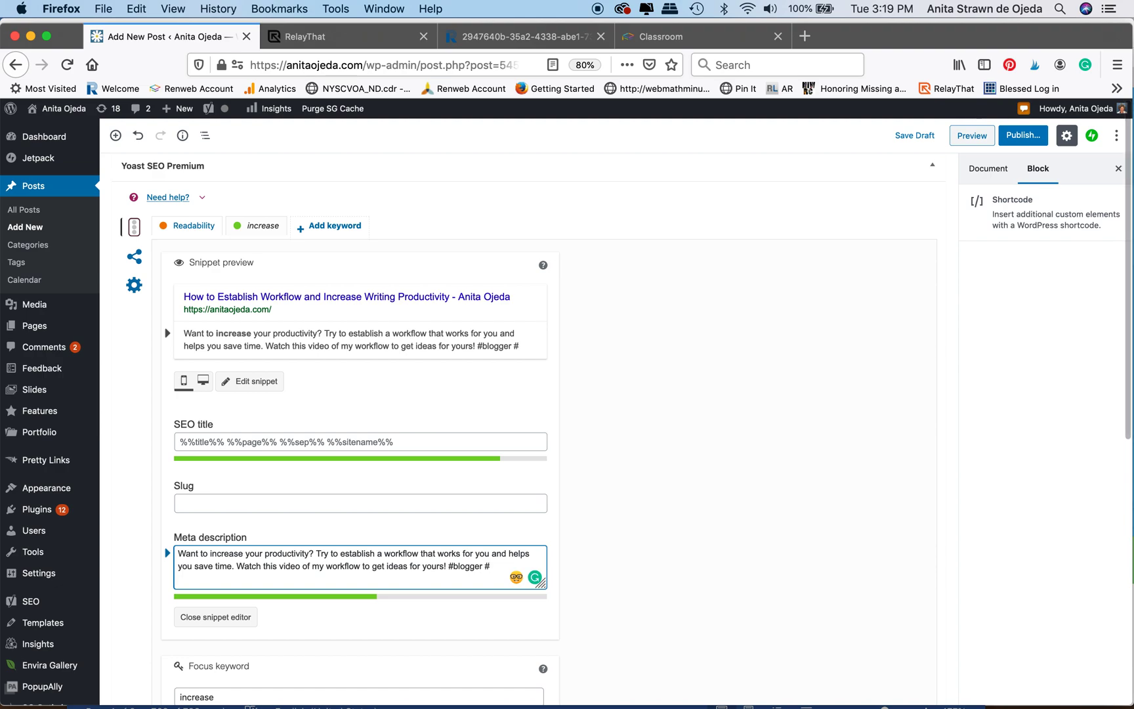
pyautogui.write('workl')
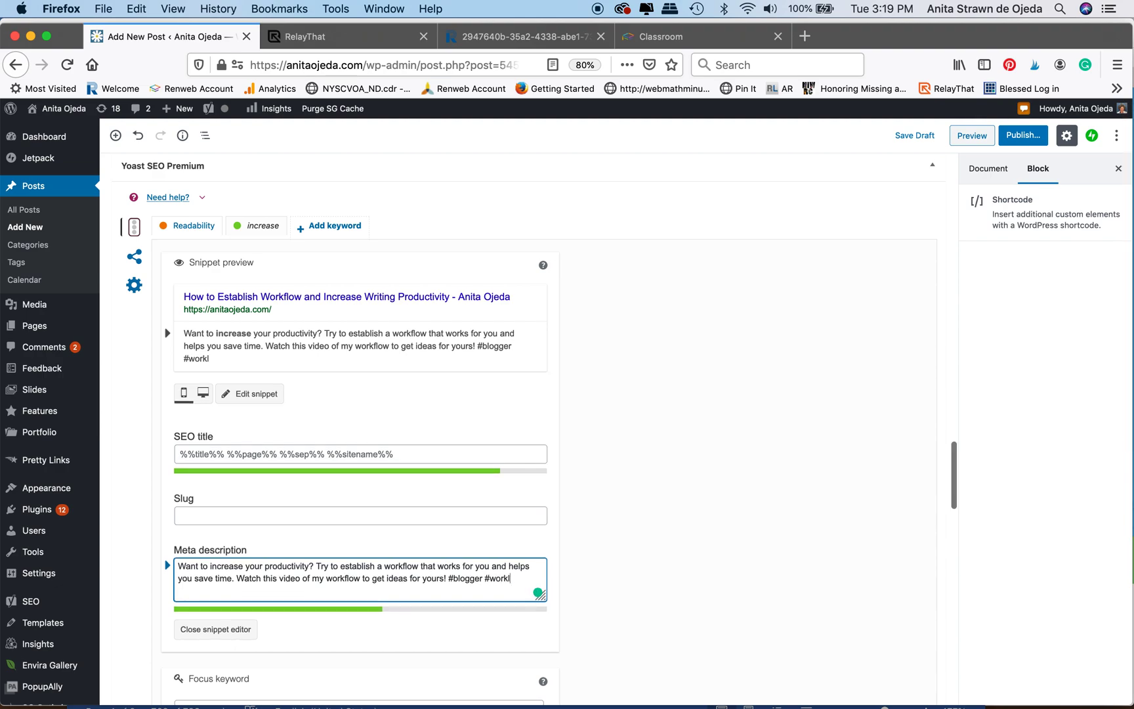
pyautogui.write('flow #increase #est')
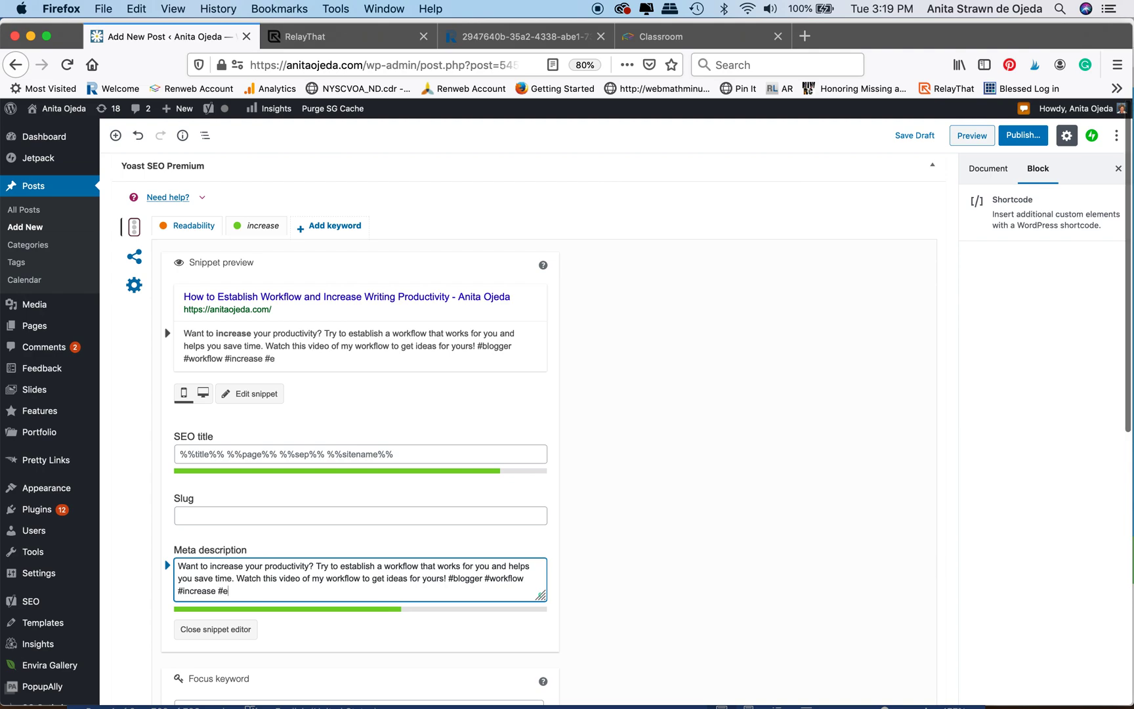
pyautogui.write('#')
pyautogui.write('save')
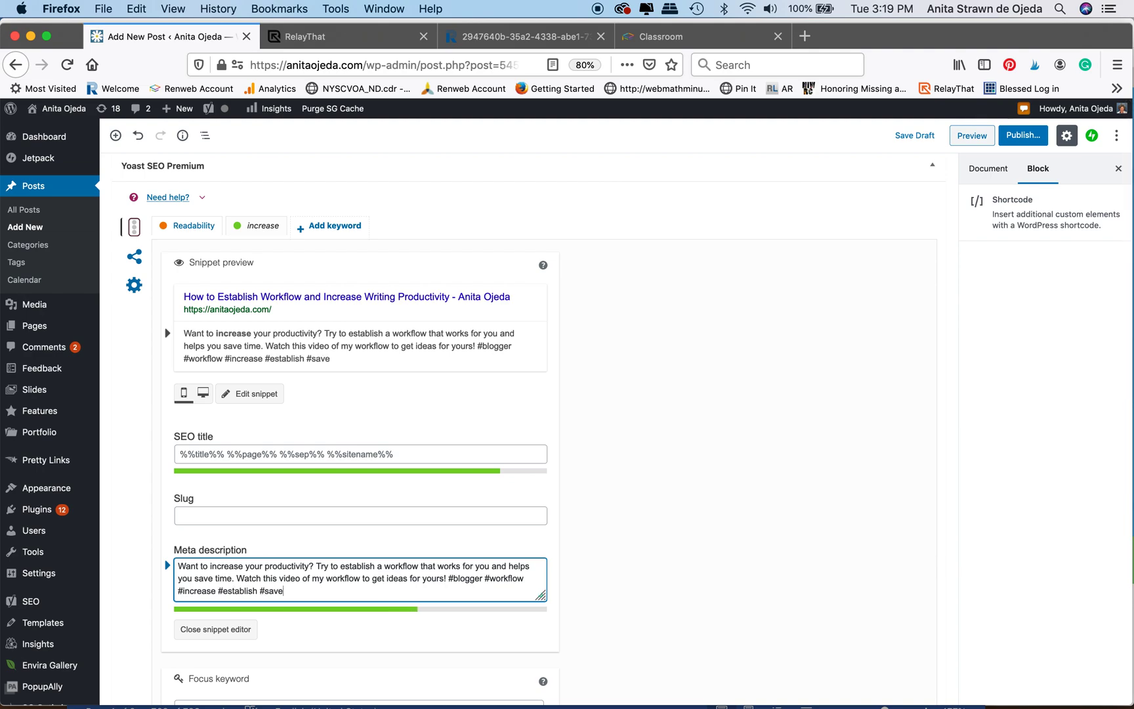
pyautogui.write('time #')
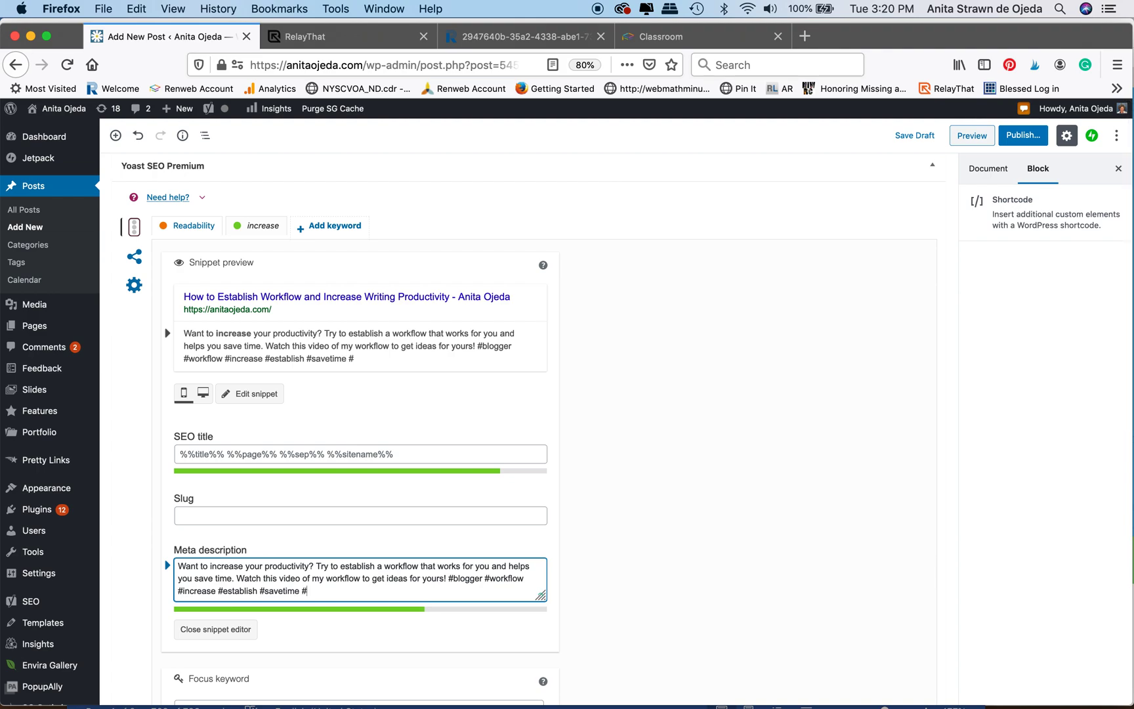
pyautogui.write('amwriting #bloggrowth #write28days')
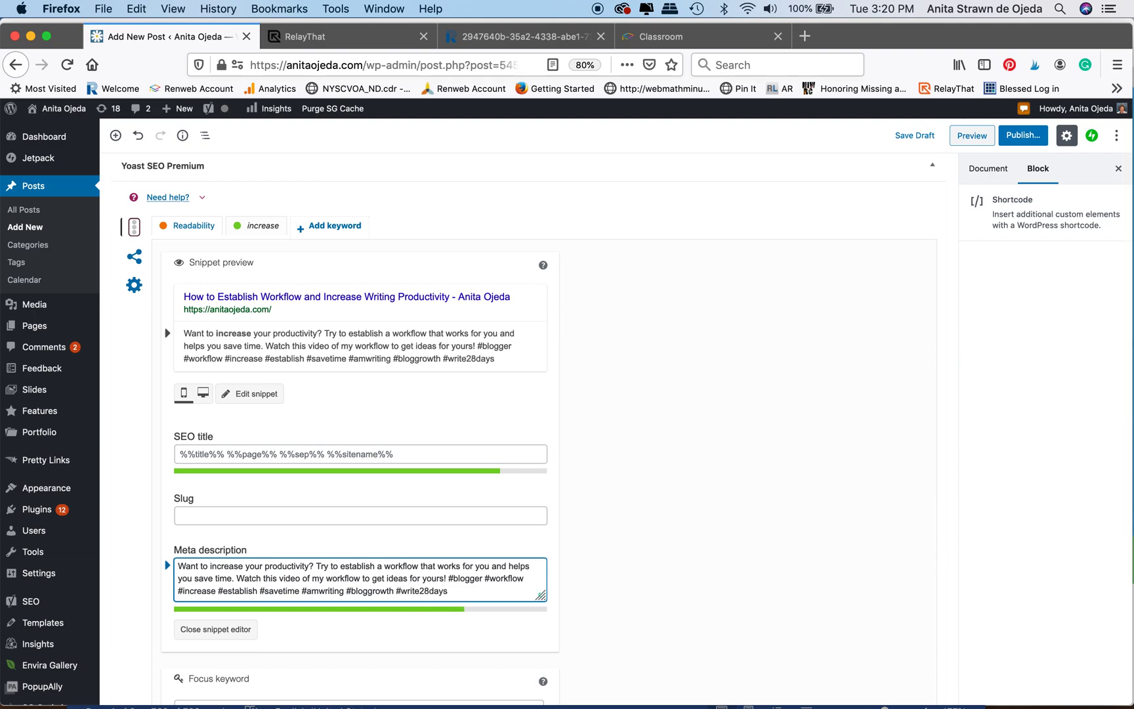
pyautogui.moveTo(467, 589); pyautogui.dragTo(171, 561)
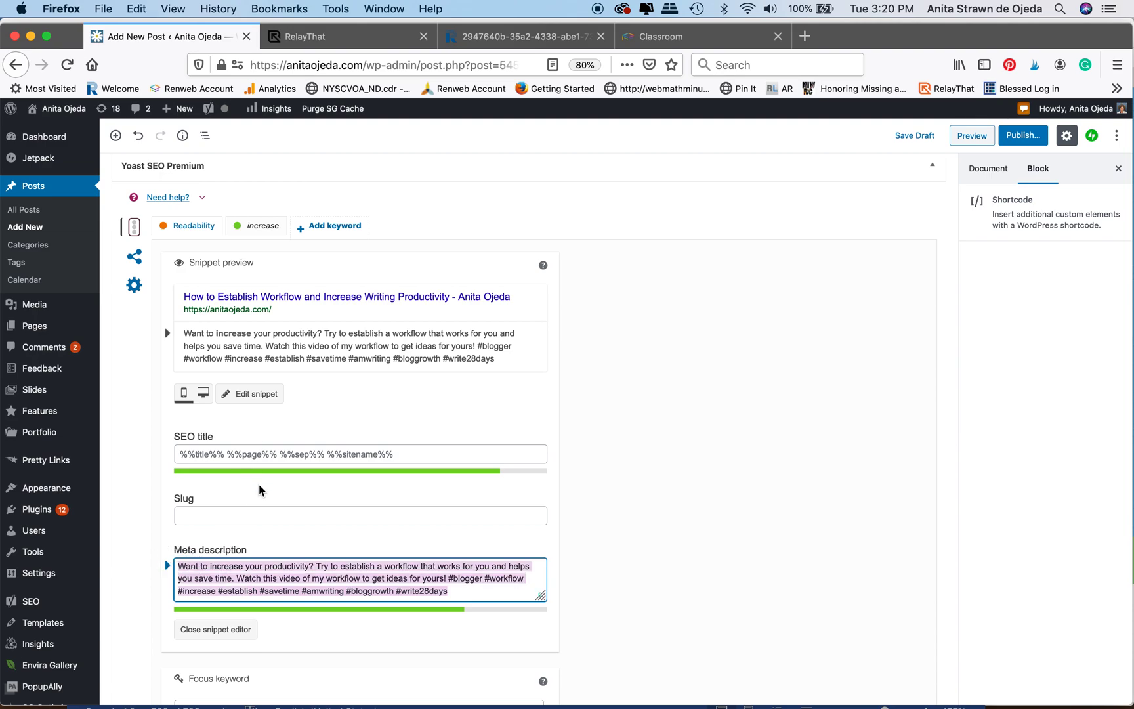
# Step: Add a second Yoast SEO focus keyword, "establish", and return to the beginning of the post
pyautogui.click(322, 231)
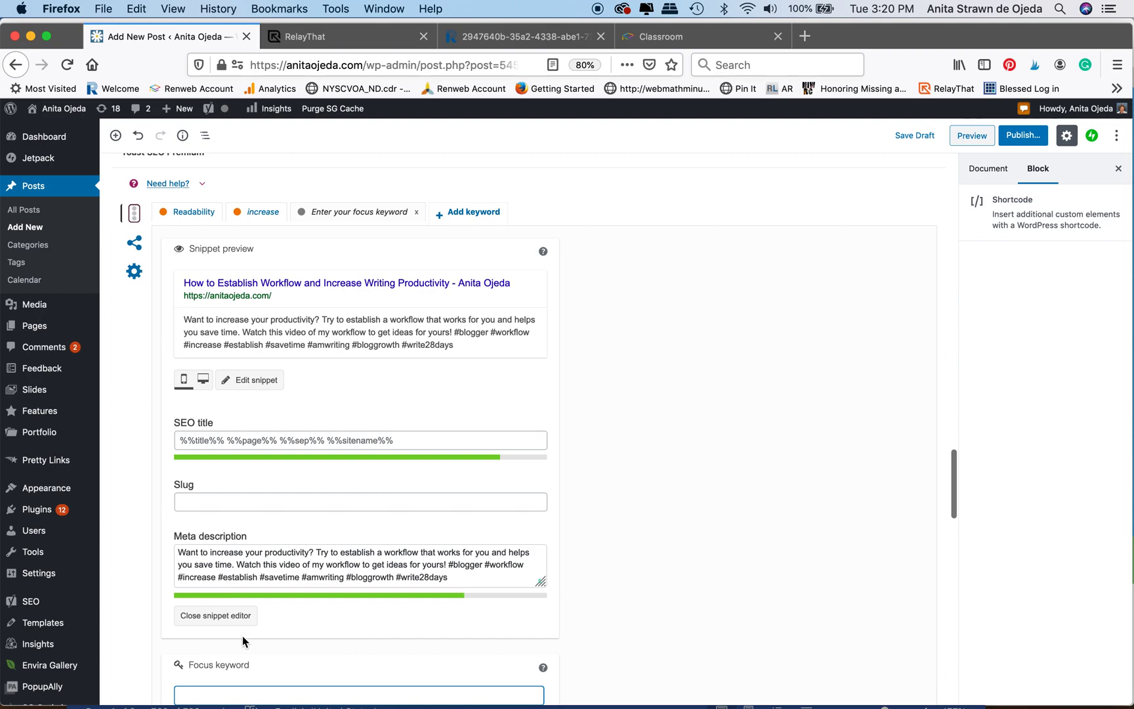
pyautogui.scroll(-2, 247, 596)
pyautogui.scroll(1, 247, 595)
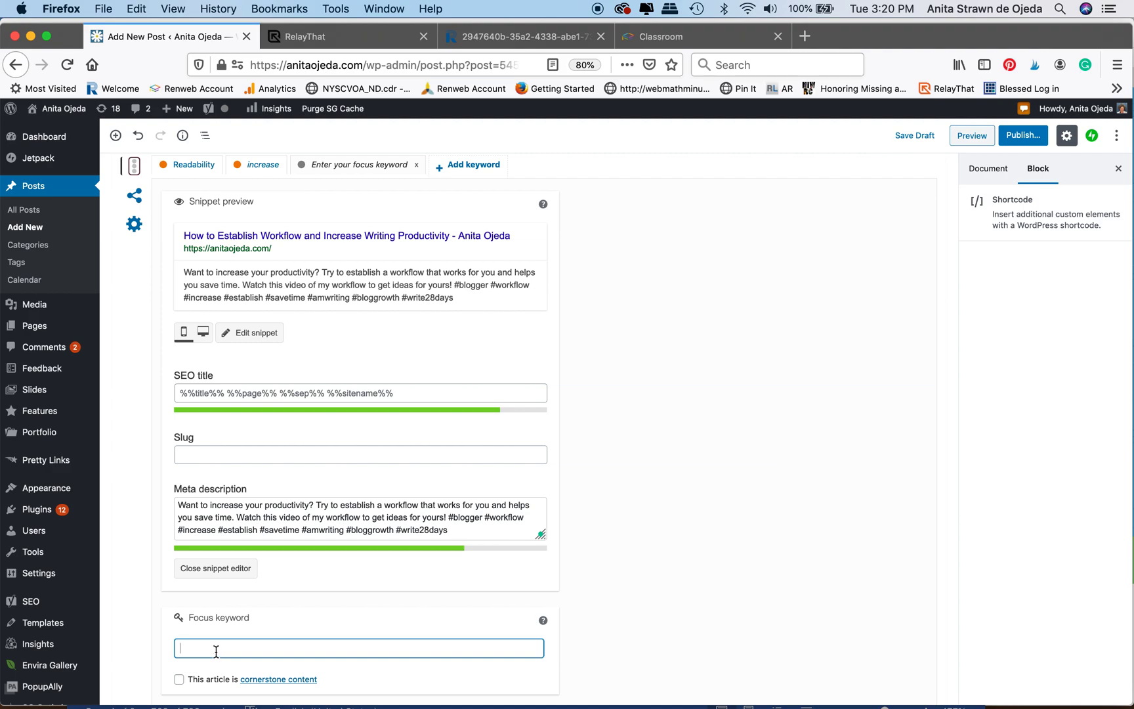
pyautogui.write('establish')
pyautogui.scroll(5, 525, 427)
pyautogui.scroll(15, 525, 426)
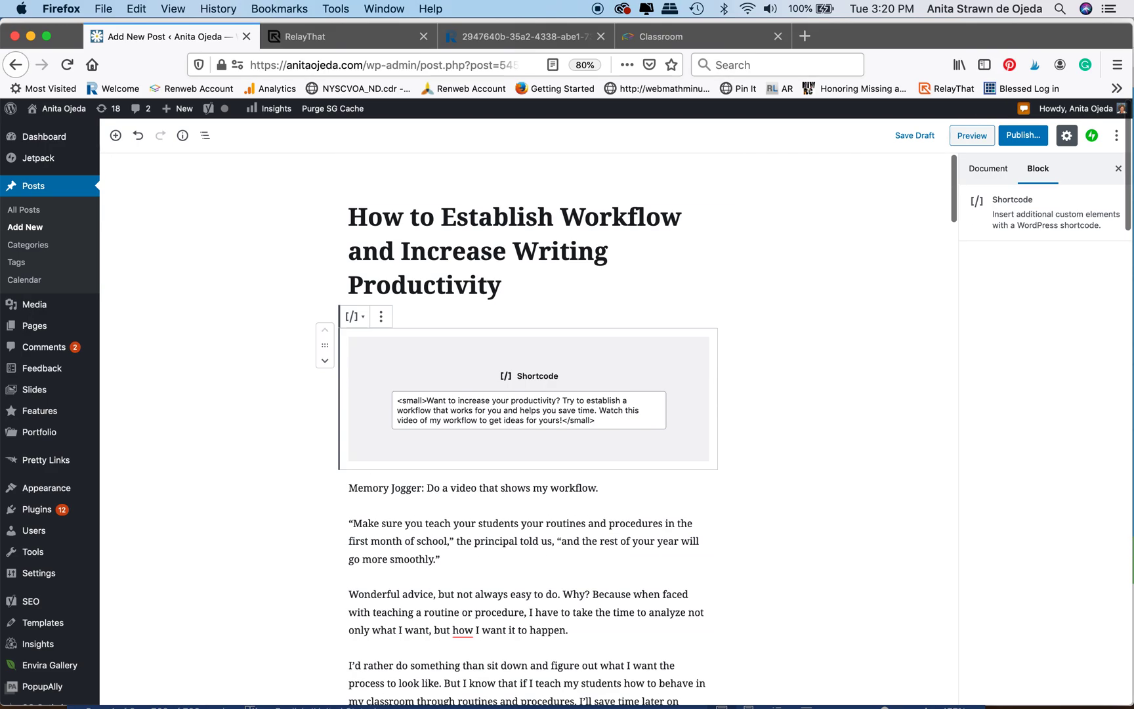
# Step: Switch to RelayThat, search the stock photos for "increase", and place the painted "Always Room to Grow" shed photo in Photo4
pyautogui.click(354, 43)
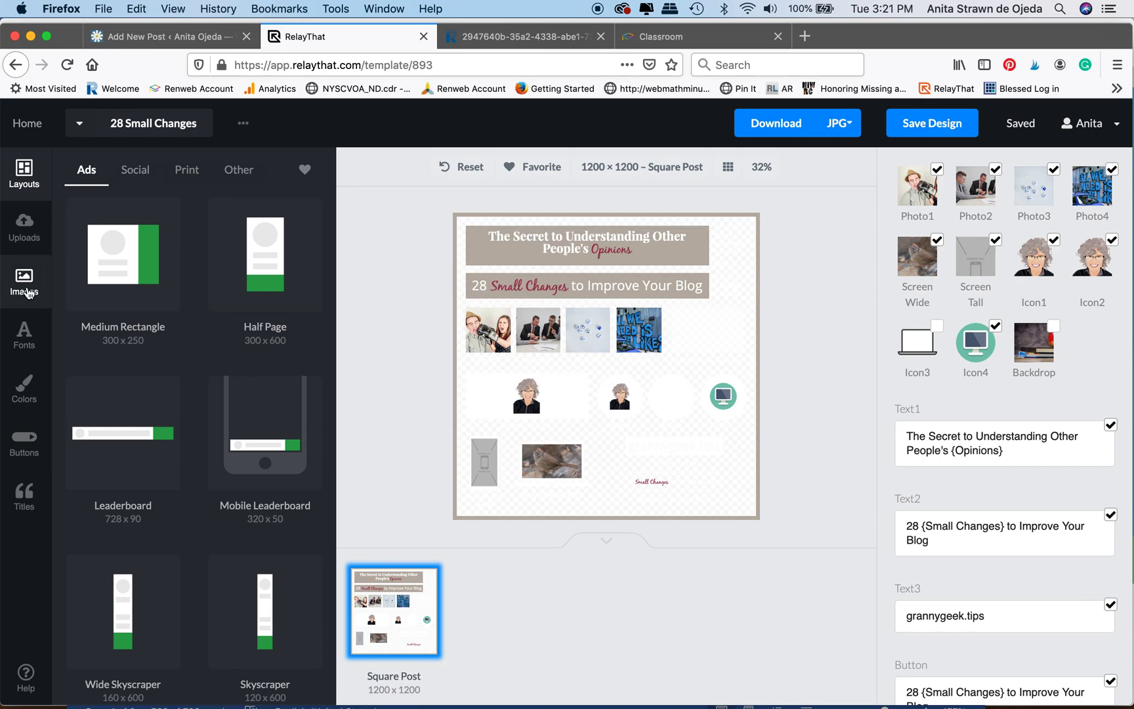
pyautogui.click(25, 282)
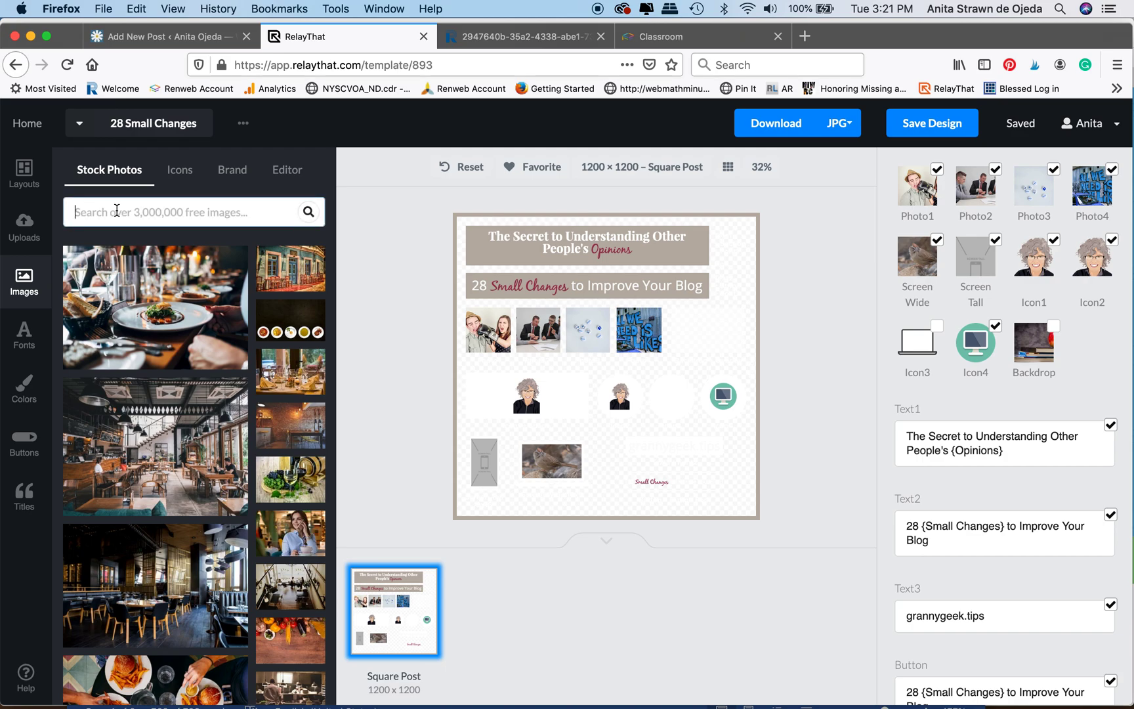
pyautogui.write('increase')
pyautogui.press('Return')
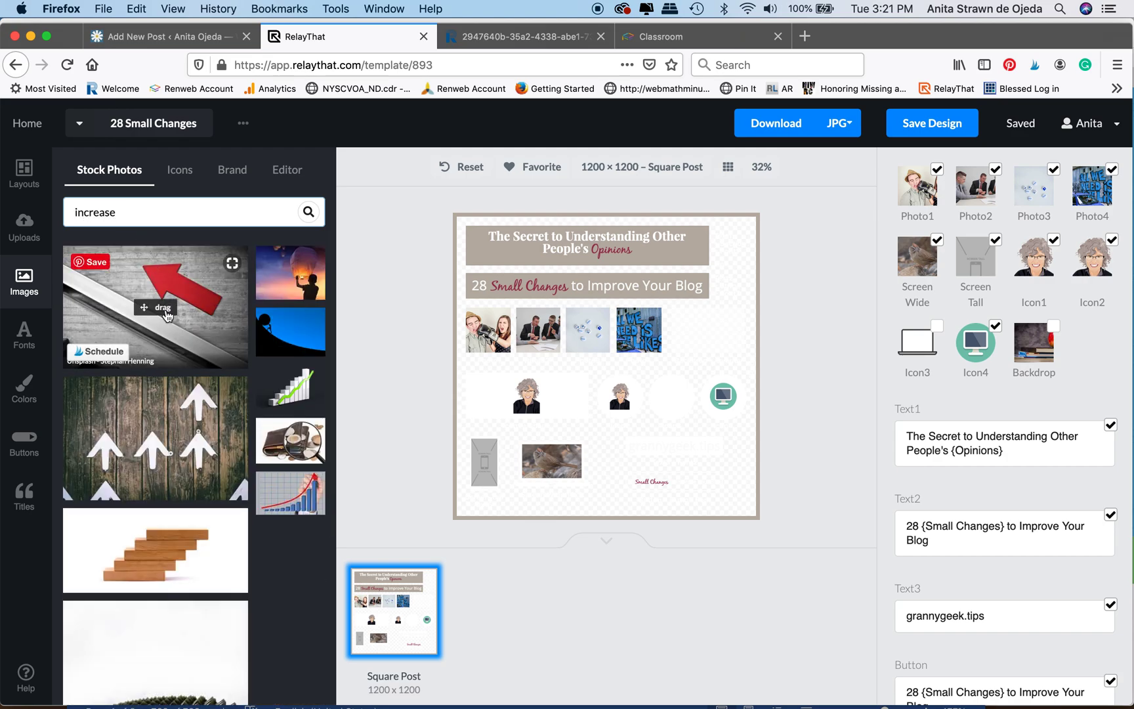
pyautogui.scroll(-3, 178, 546)
pyautogui.scroll(-2, 179, 546)
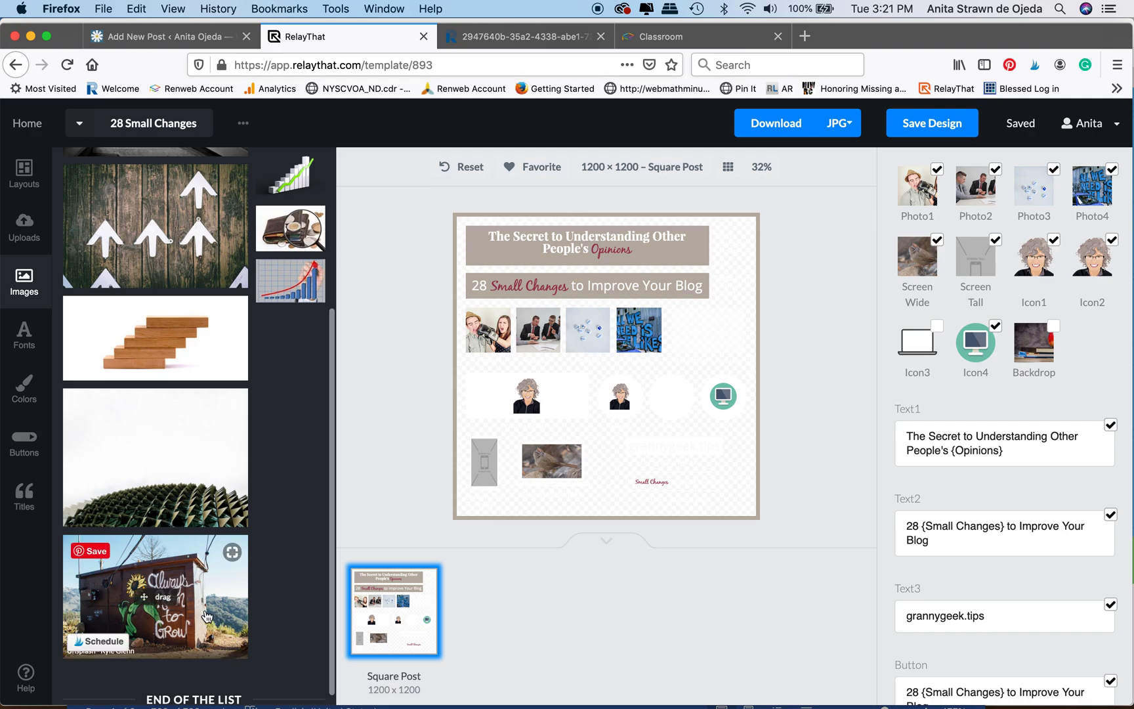
pyautogui.moveTo(164, 589); pyautogui.dragTo(638, 331)
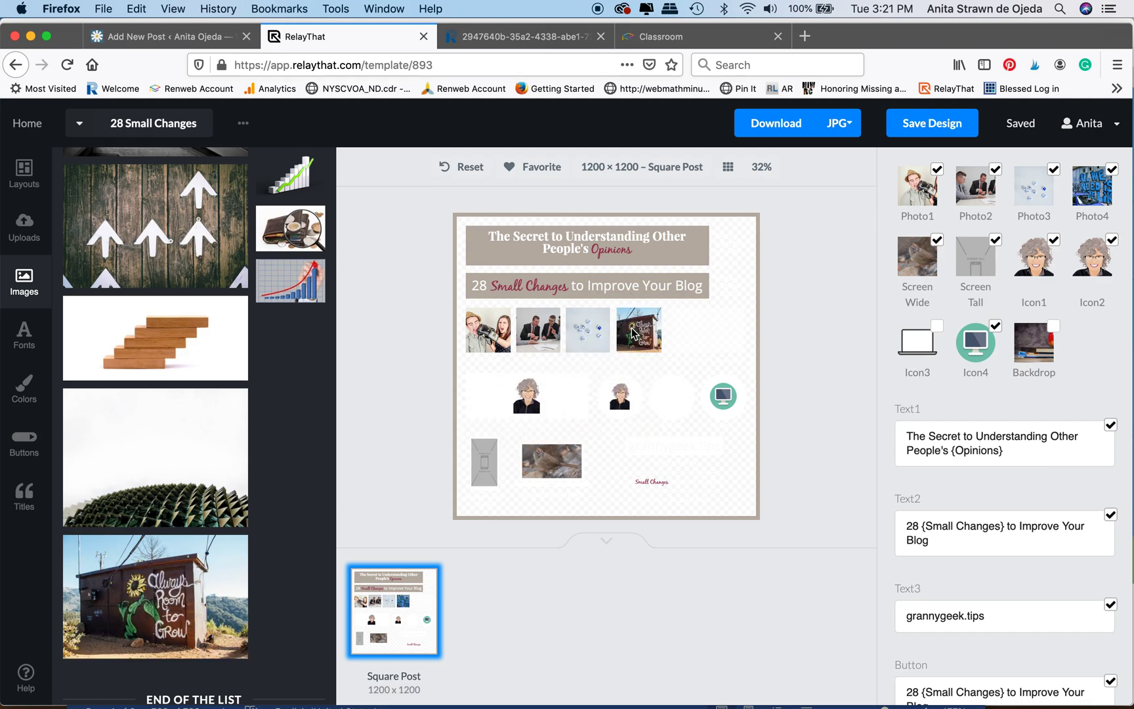
# Step: Place the bar chart with the green rising line in Photo3 and the red arrow photo in Photo2
pyautogui.scroll(3, 184, 394)
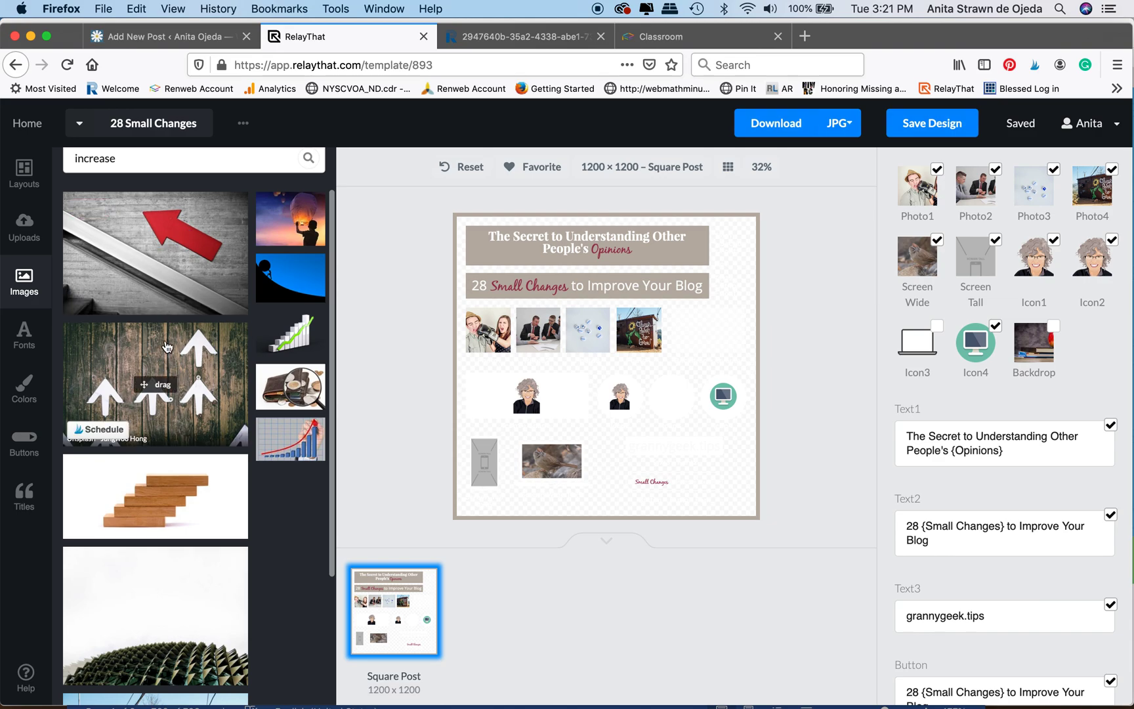
pyautogui.moveTo(285, 341); pyautogui.dragTo(577, 328)
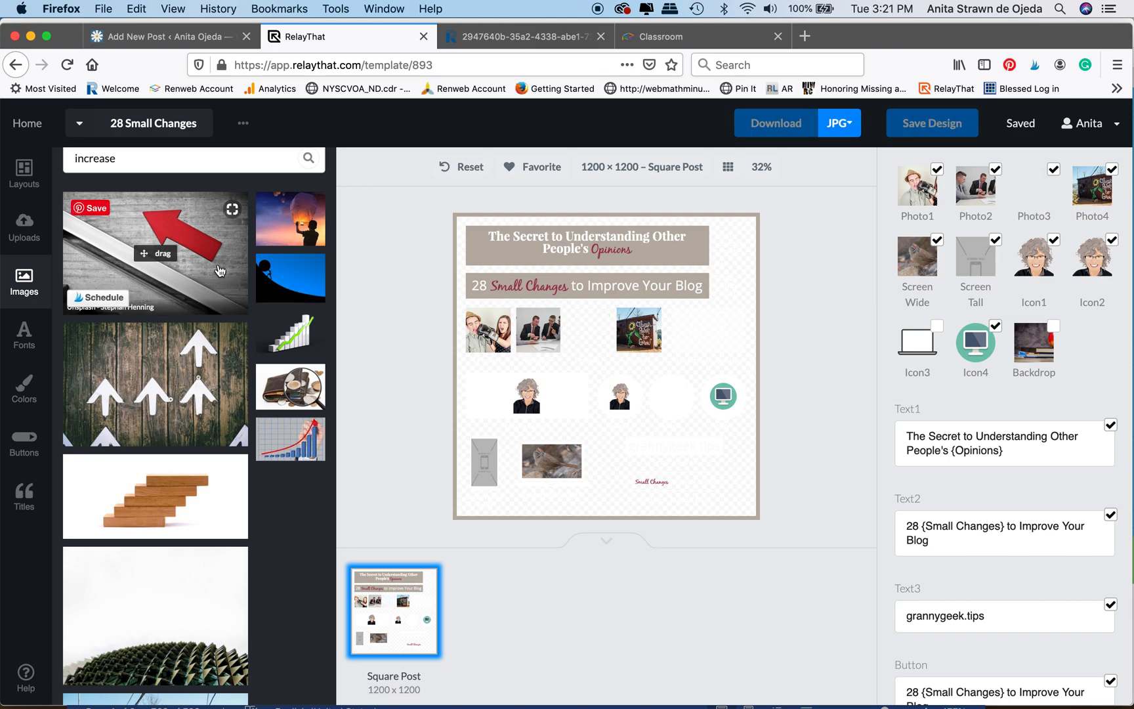
pyautogui.moveTo(171, 242); pyautogui.dragTo(540, 329)
# Step: Search the stock photos for "establish" and clear the search term
pyautogui.scroll(2, 147, 213)
pyautogui.click(121, 209)
pyautogui.moveTo(124, 209); pyautogui.dragTo(60, 216)
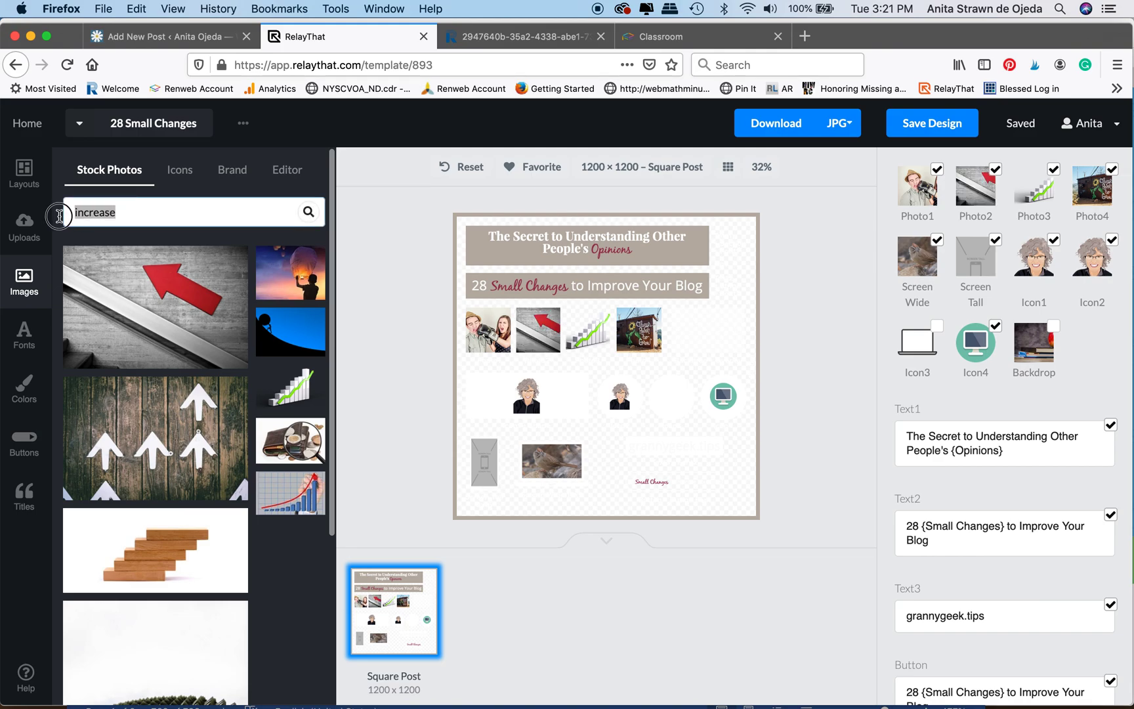
pyautogui.write('establish')
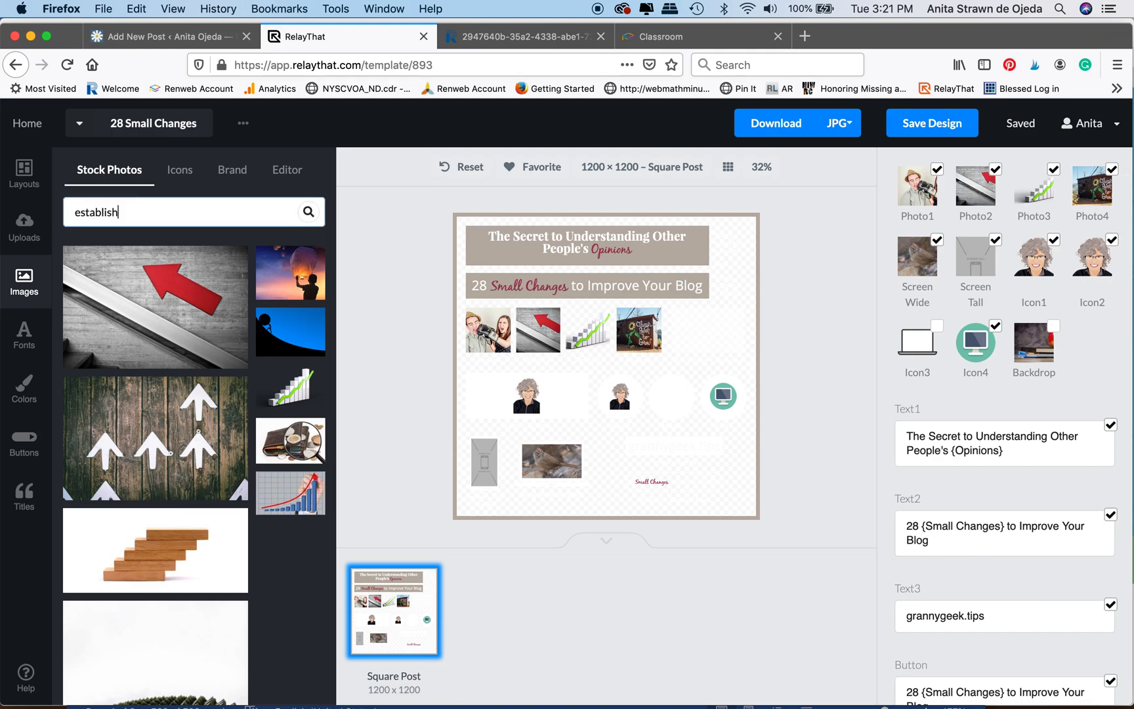
pyautogui.press('Return')
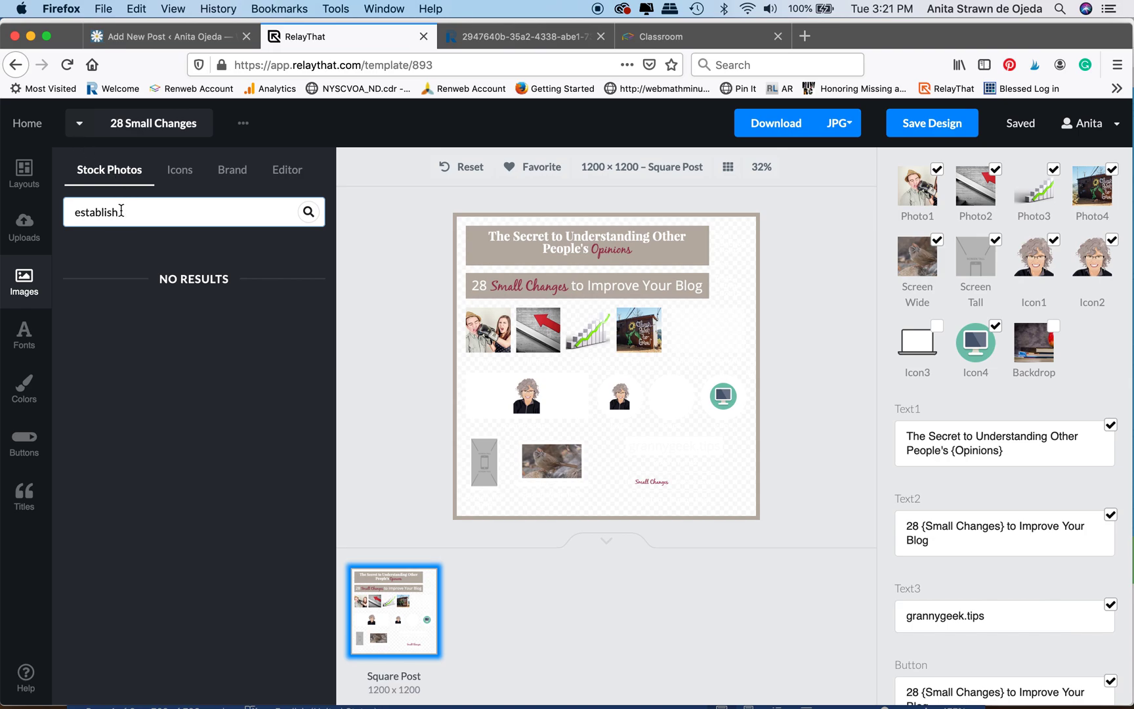
pyautogui.moveTo(125, 211); pyautogui.dragTo(55, 212)
pyautogui.press('BackSpace')
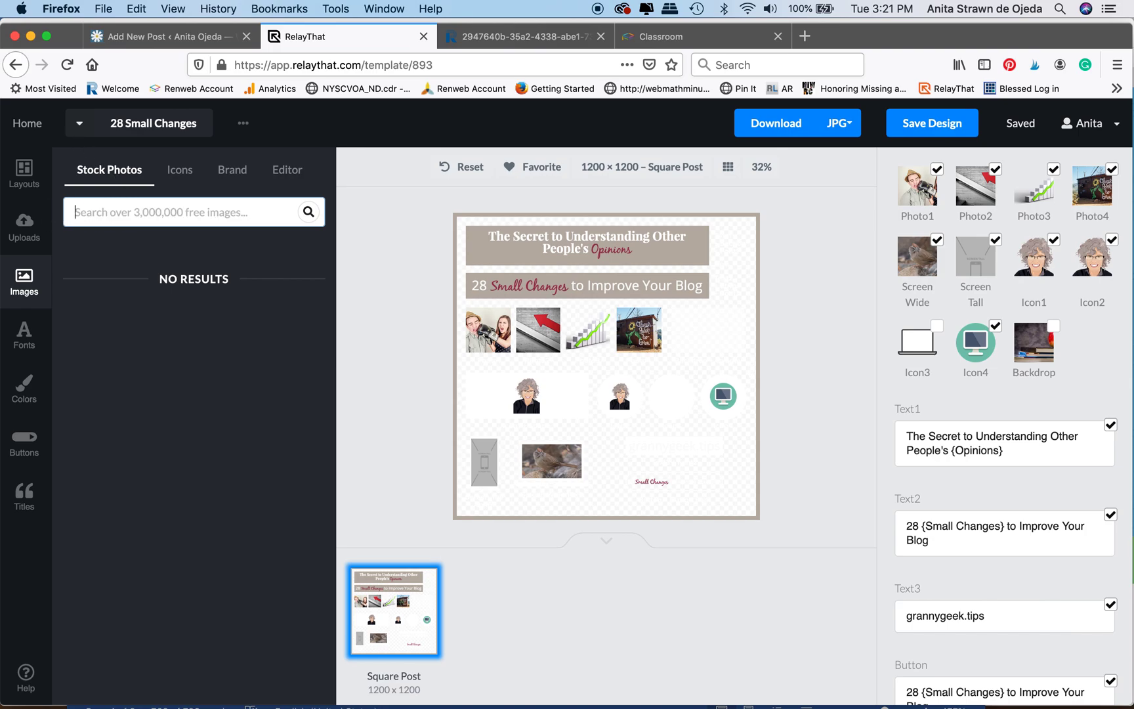
# Step: Search the stock photos for "blog growth" and place the portrait photo of a woman typing on a laptop in Photo1
pyautogui.write('blog growth')
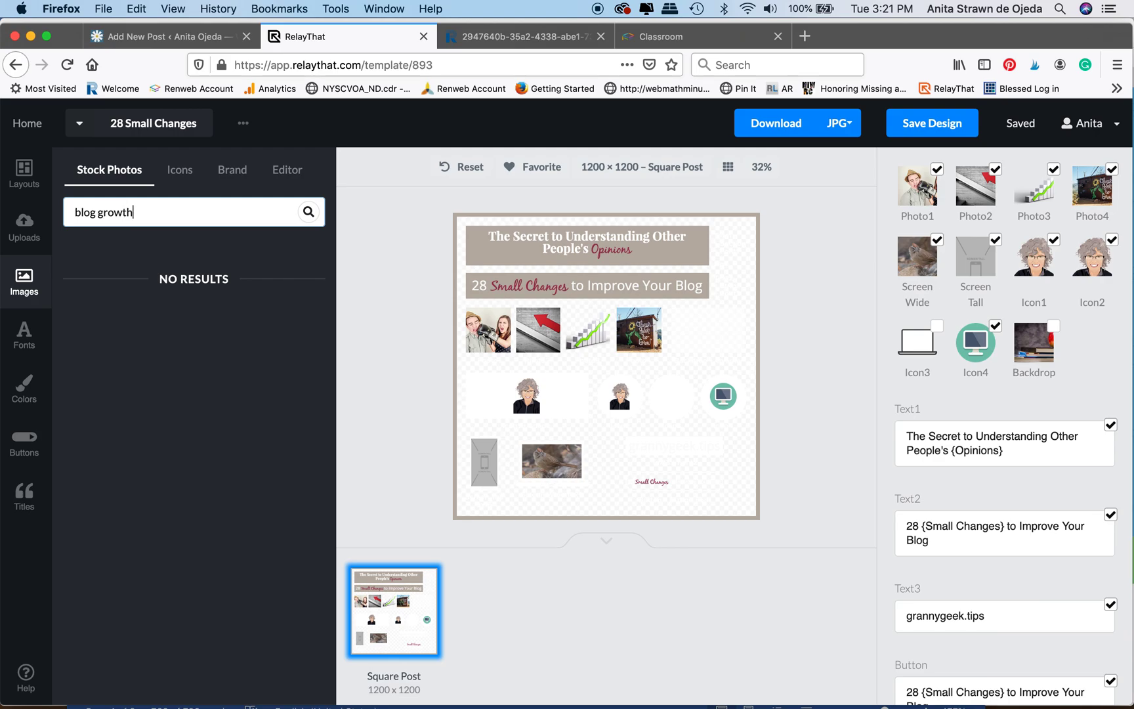
pyautogui.press('Return')
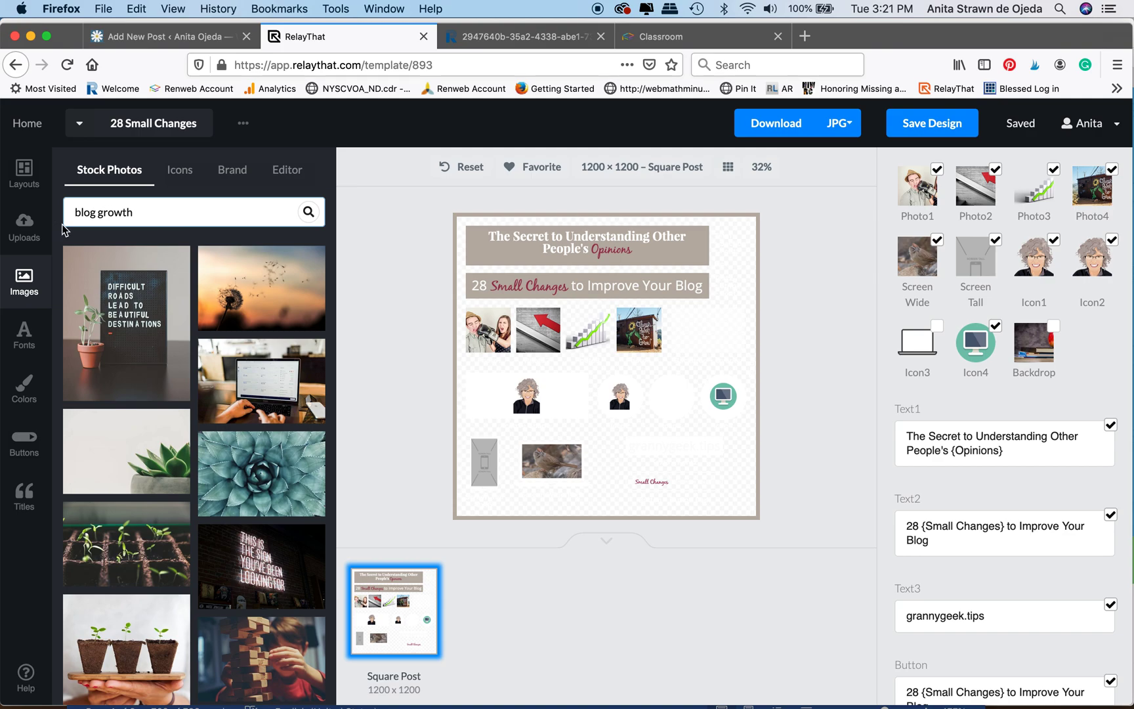
pyautogui.scroll(-3, 105, 404)
pyautogui.scroll(-4, 108, 410)
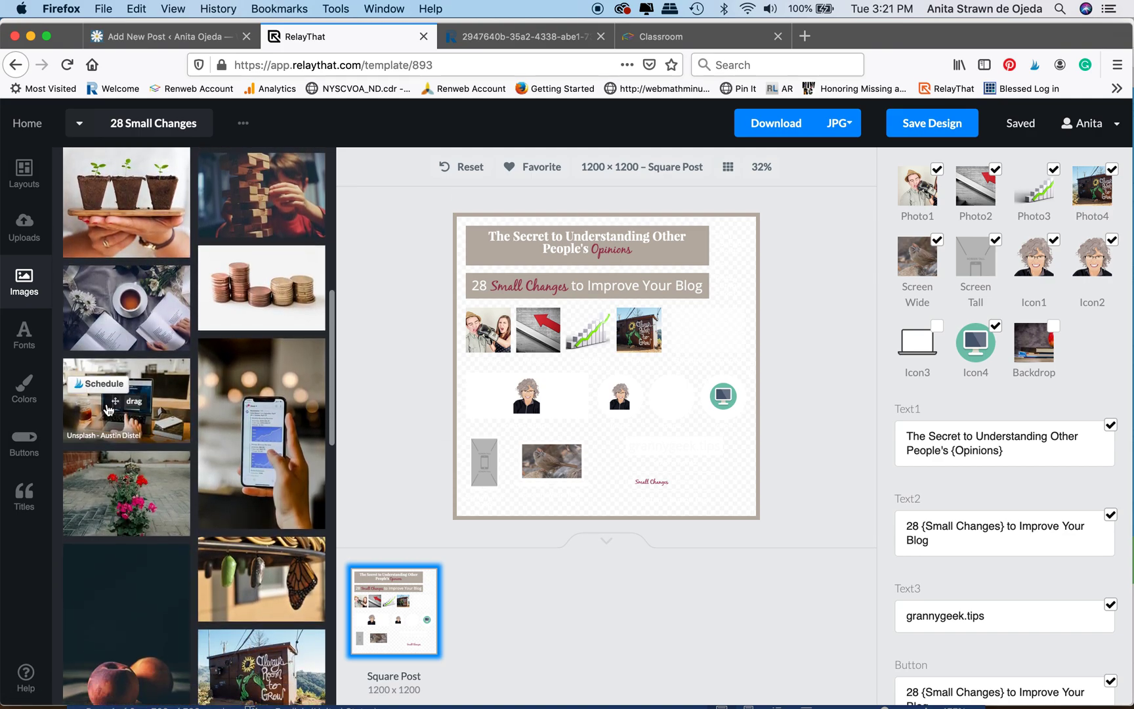
pyautogui.scroll(-2, 109, 411)
pyautogui.scroll(-6, 108, 410)
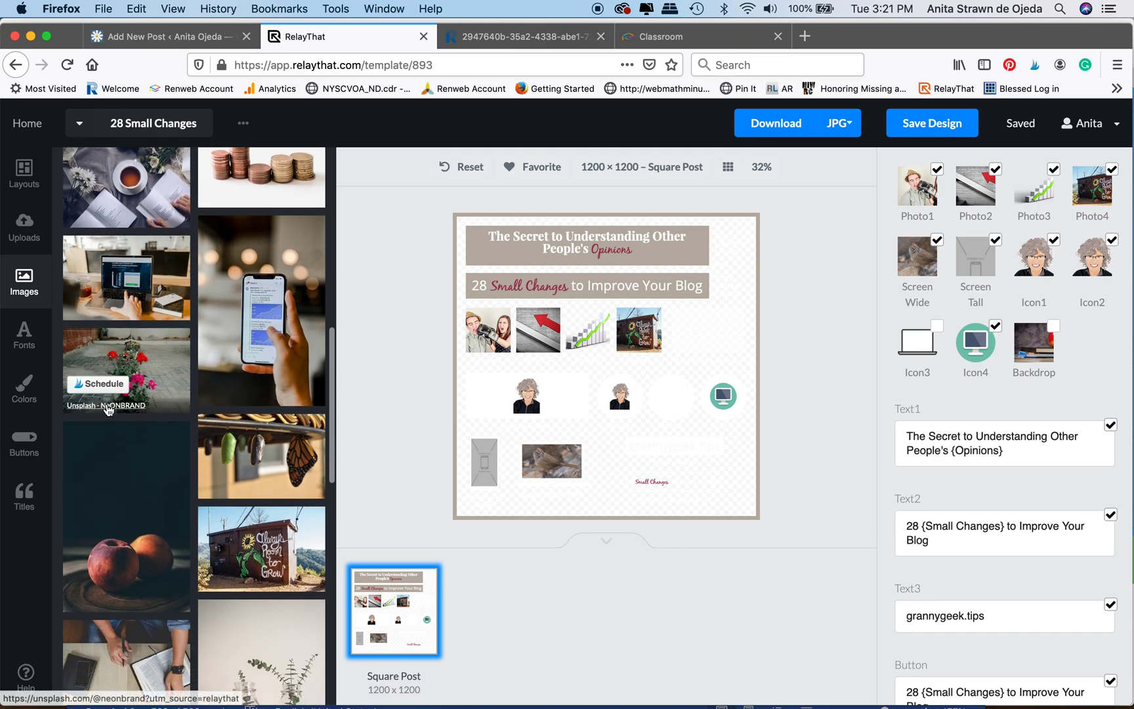
pyautogui.scroll(-4, 109, 410)
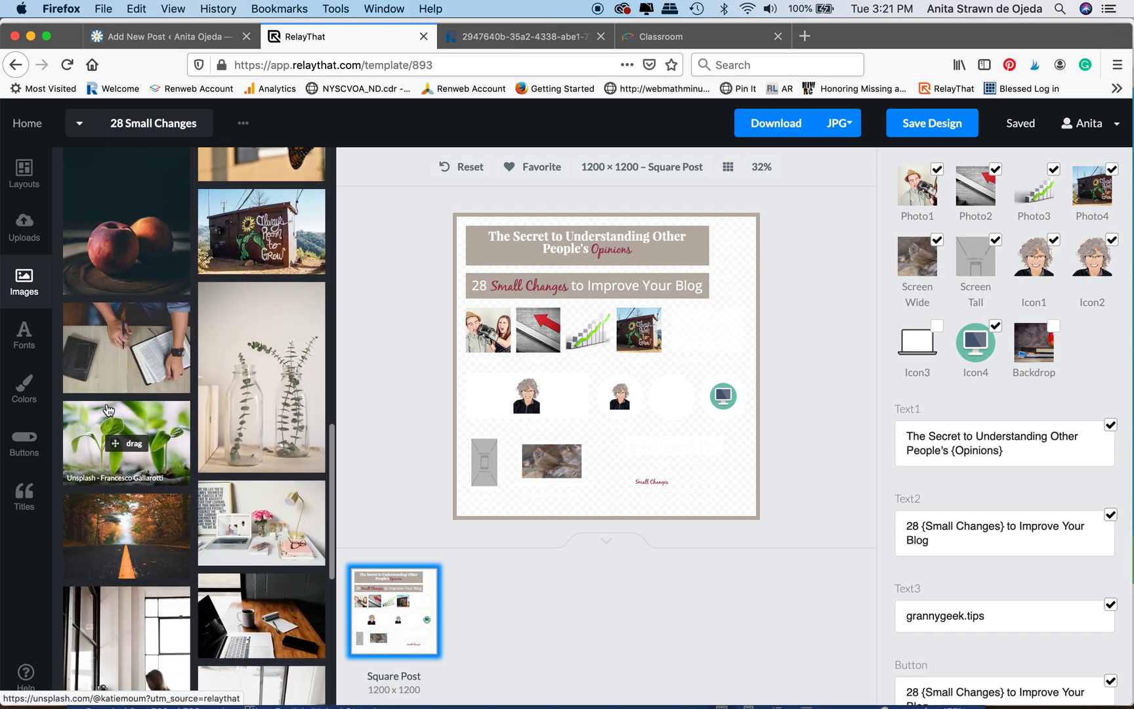
pyautogui.scroll(-3, 108, 410)
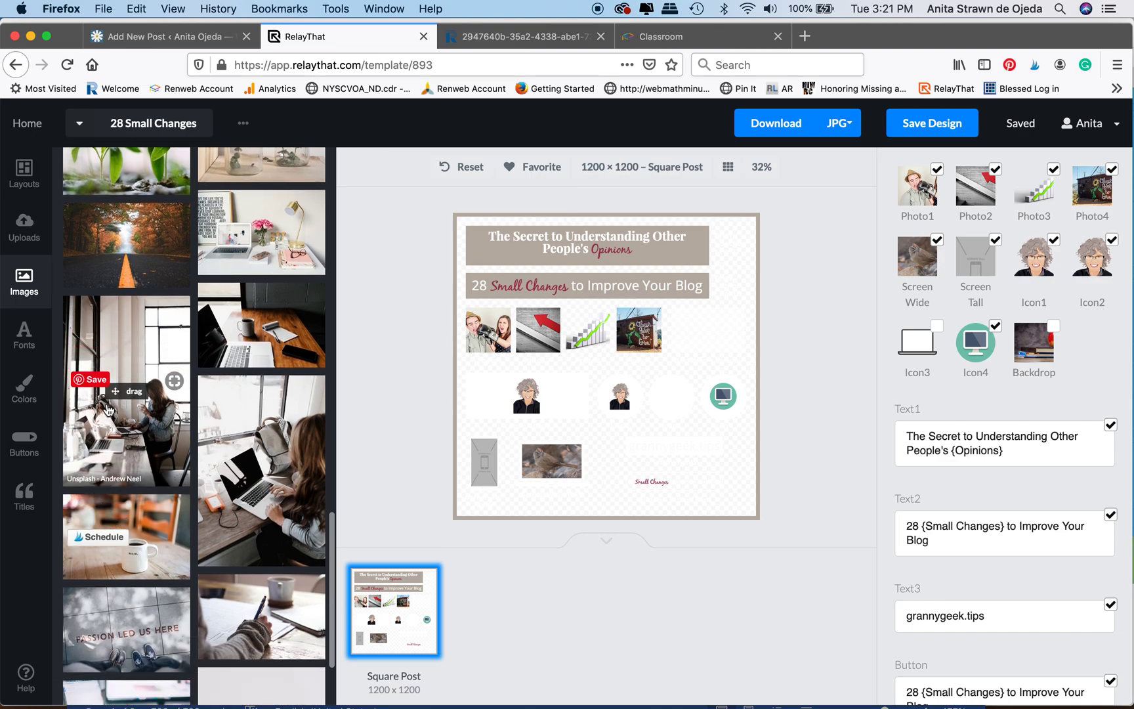
pyautogui.scroll(1, 108, 410)
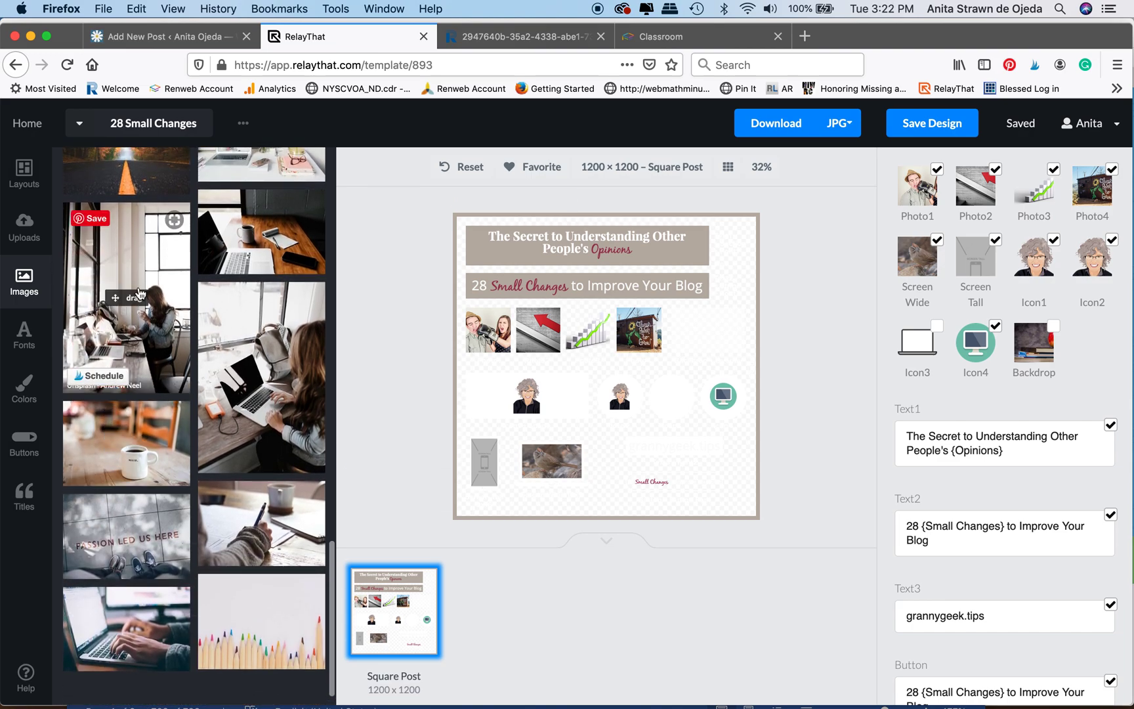
pyautogui.click(295, 374)
pyautogui.moveTo(295, 377); pyautogui.dragTo(458, 323)
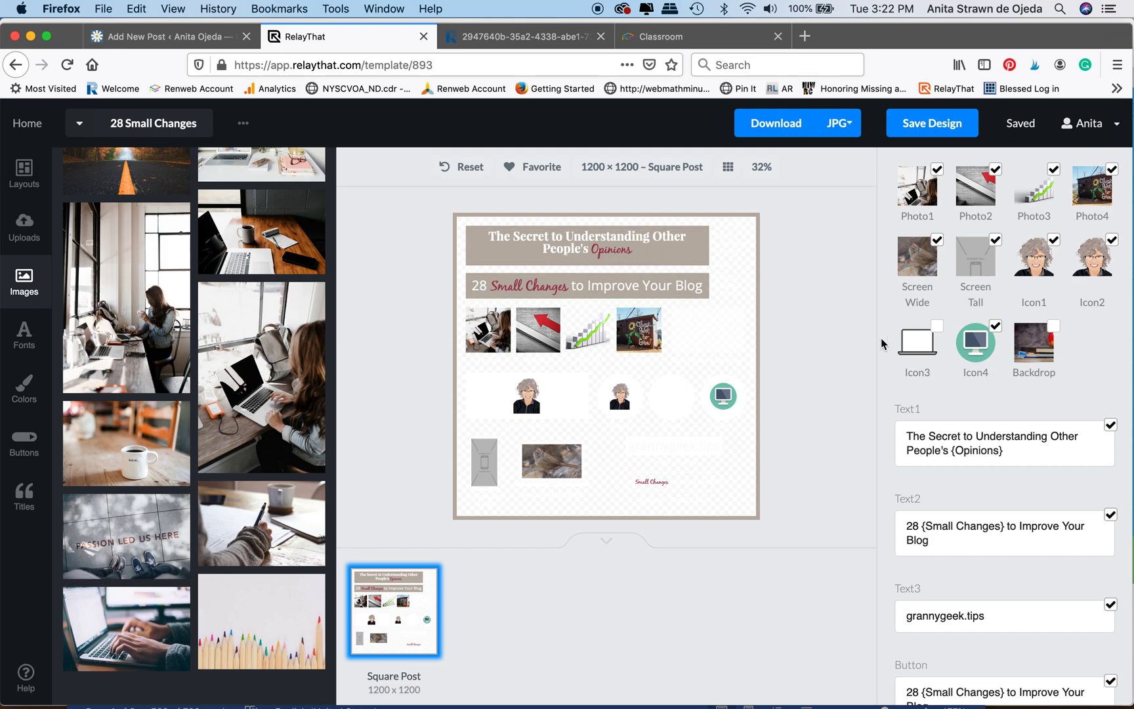
# Step: Replace the Text1 wording before "{Opinions}" with the post title "How to Establish Workflow and Increase Writing Productivity" copied from WordPress
pyautogui.moveTo(948, 455); pyautogui.dragTo(908, 438)
pyautogui.press('BackSpace')
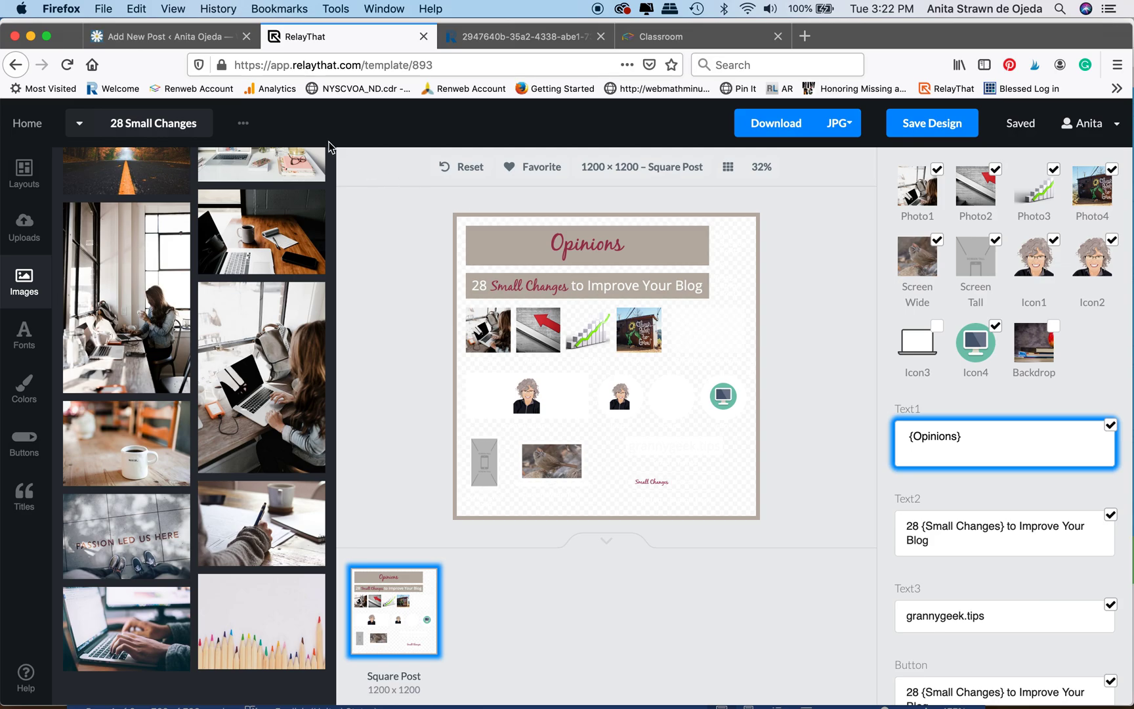
pyautogui.click(163, 37)
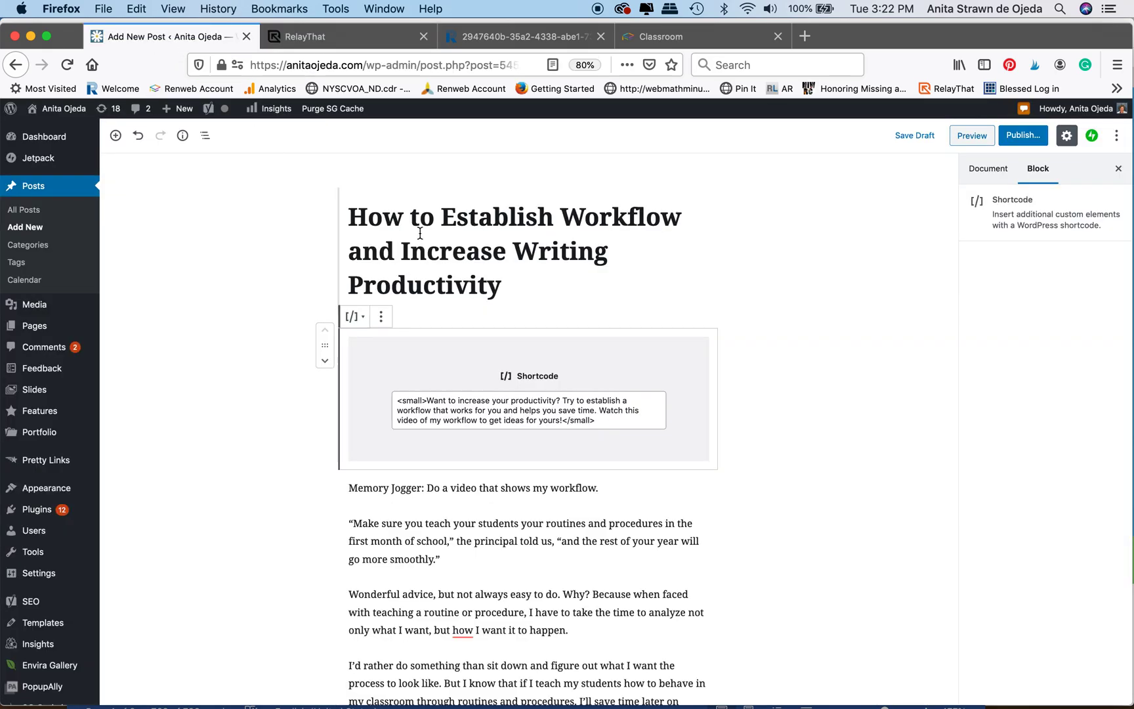
pyautogui.tripleClick(351, 227)
pyautogui.press('cmd+c')
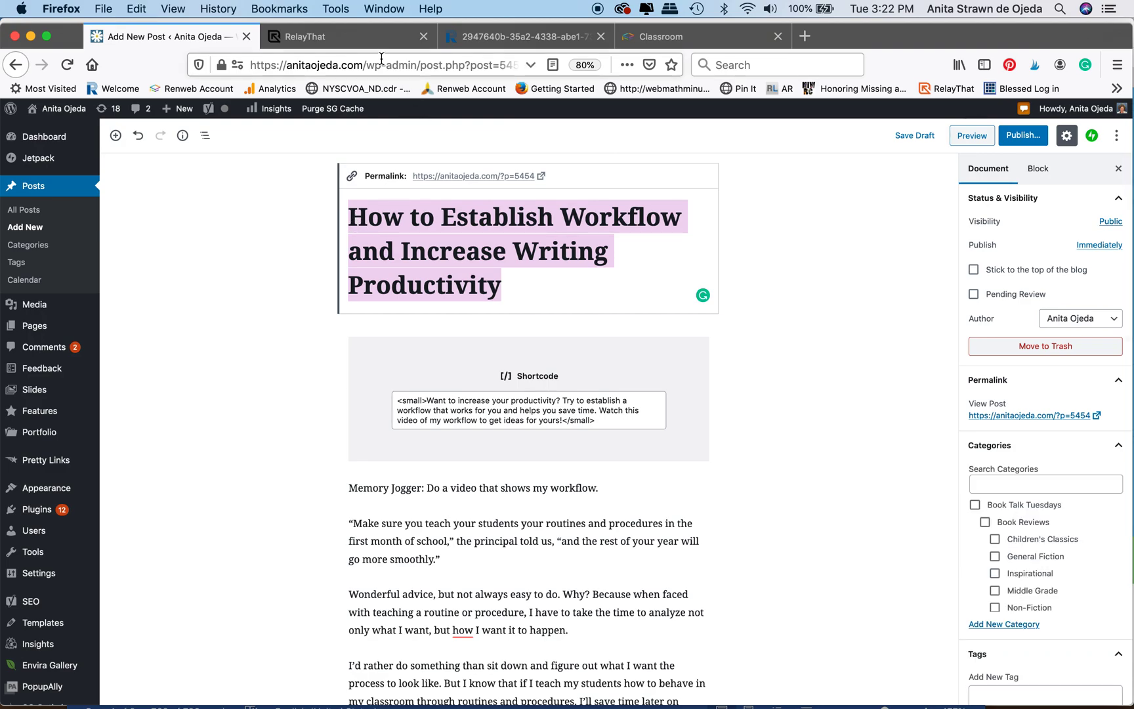
pyautogui.click(368, 38)
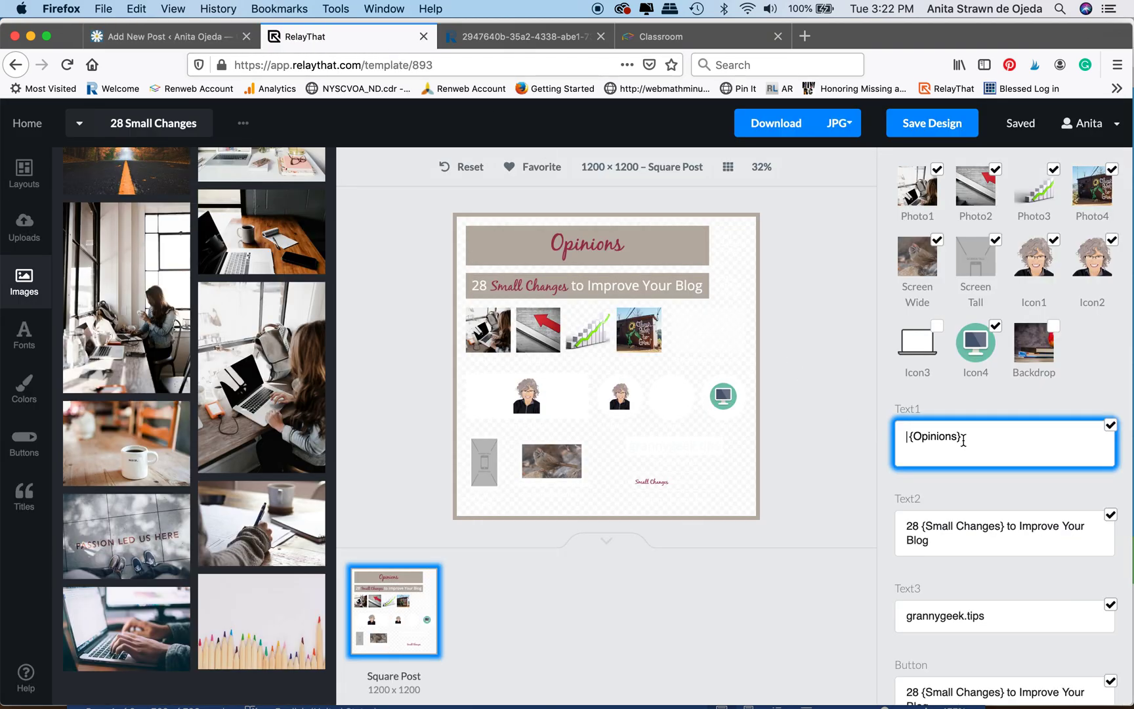
pyautogui.press('cmd+v')
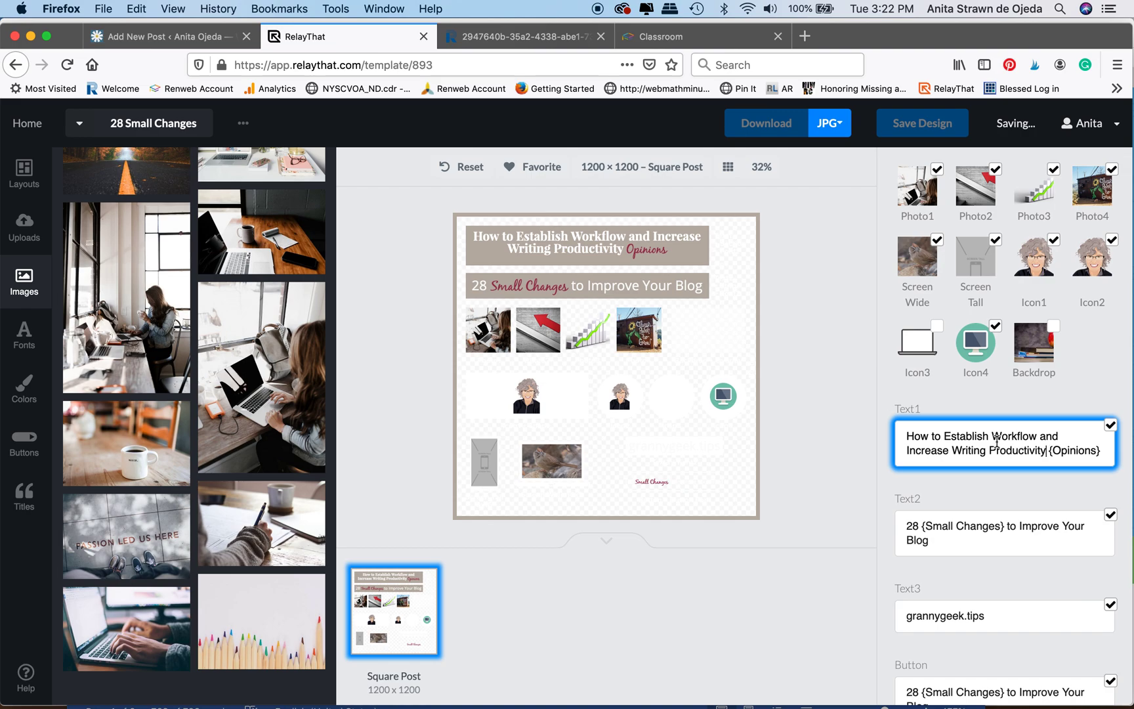
# Step: In the Text1 title, enclose "Establish" in curly braces and delete the trailing "{Opinions}"
pyautogui.click(943, 438)
pyautogui.write('{')
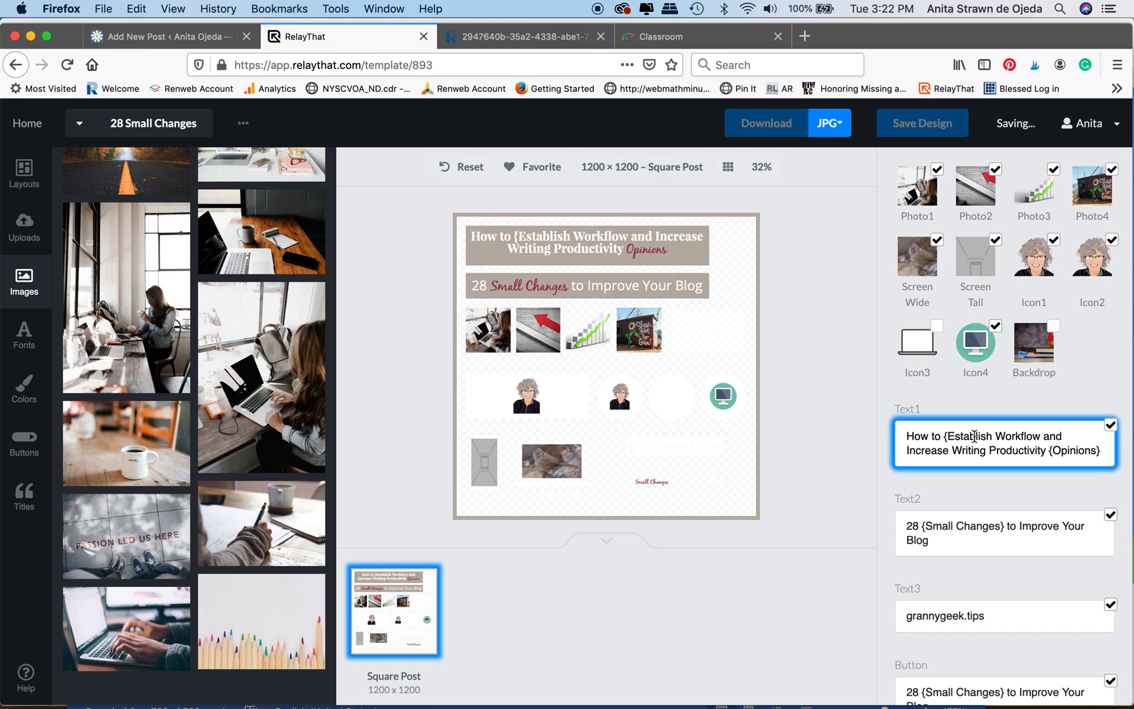
pyautogui.click(990, 438)
pyautogui.click(992, 439)
pyautogui.write('}')
pyautogui.moveTo(1045, 453); pyautogui.dragTo(1103, 452)
pyautogui.press('BackSpace')
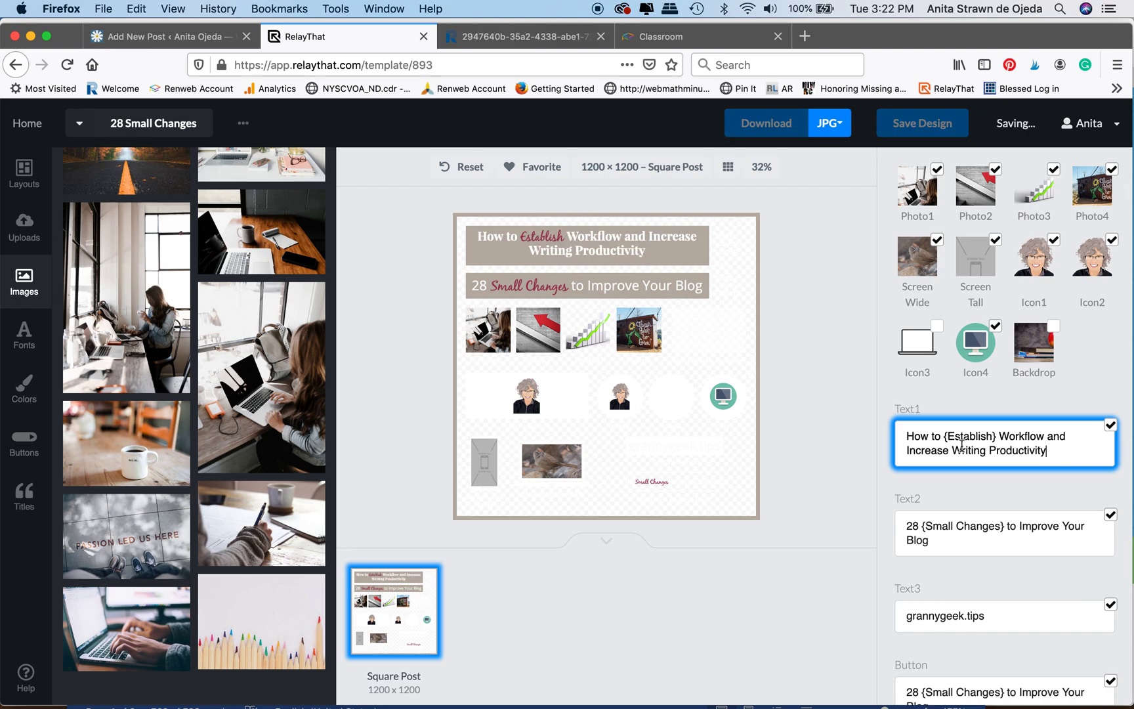
# Step: Enclose the word "Increase" in the Text1 title in curly braces
pyautogui.click(906, 453)
pyautogui.write('{')
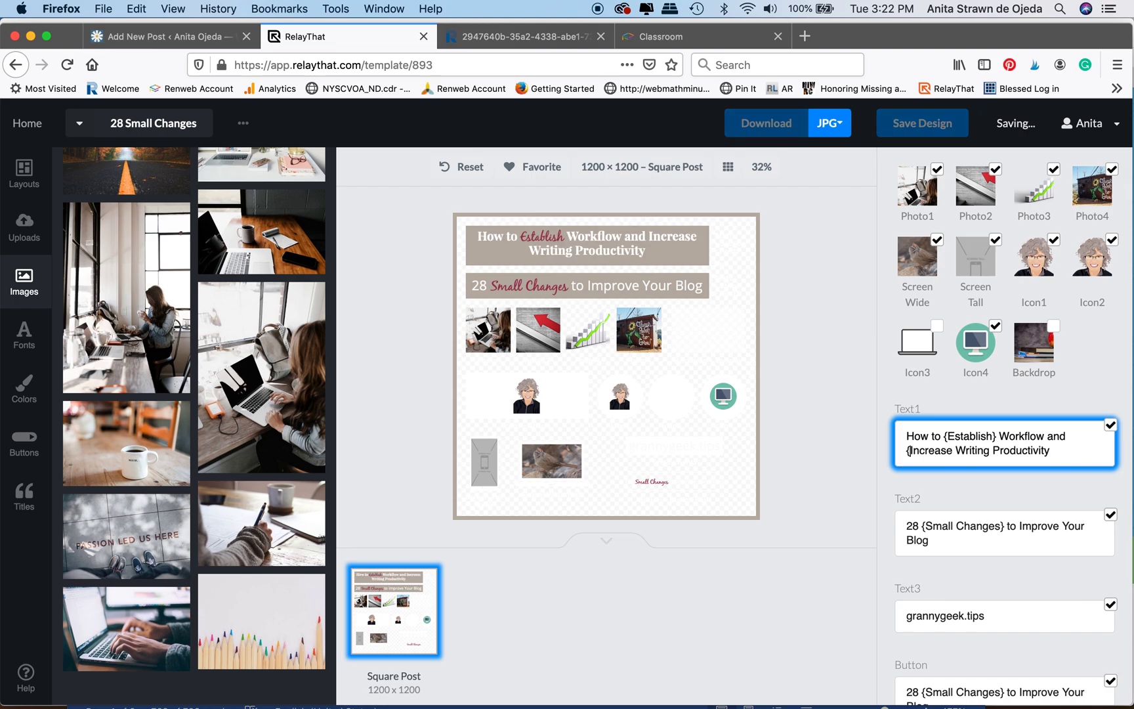
pyautogui.click(954, 452)
pyautogui.write('}')
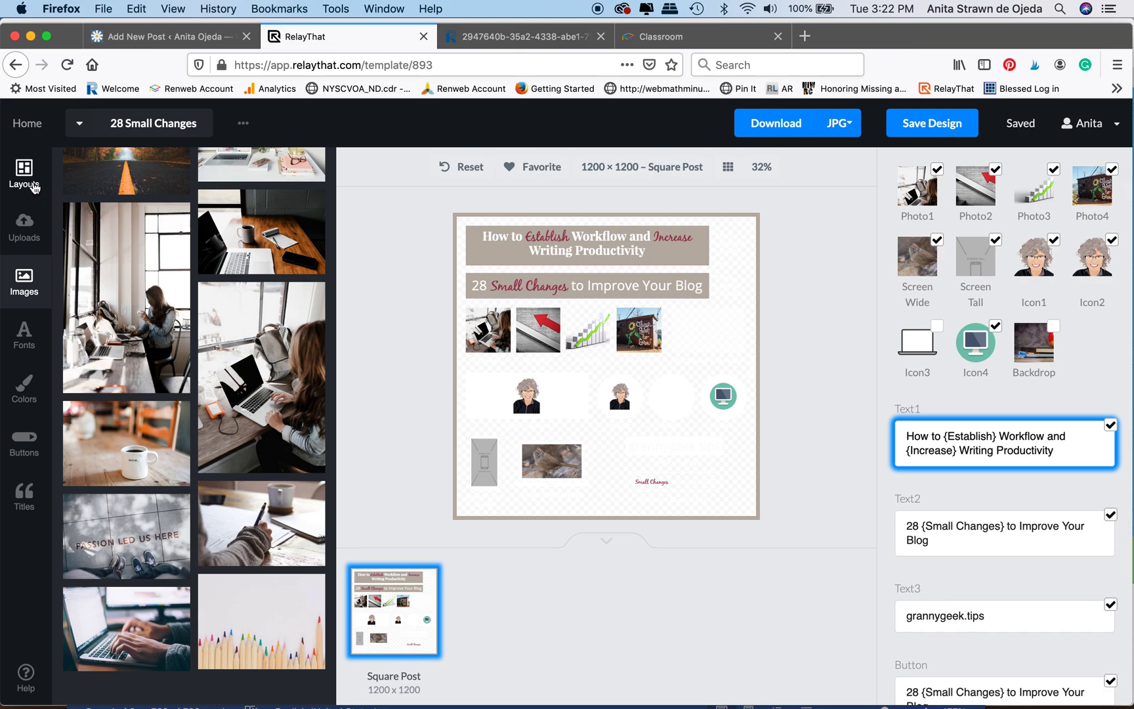
# Step: Open the Wide Post / FB Ad social layout with the title on a curved beige section beside the laptop photo
pyautogui.click(26, 184)
pyautogui.scroll(10, 226, 256)
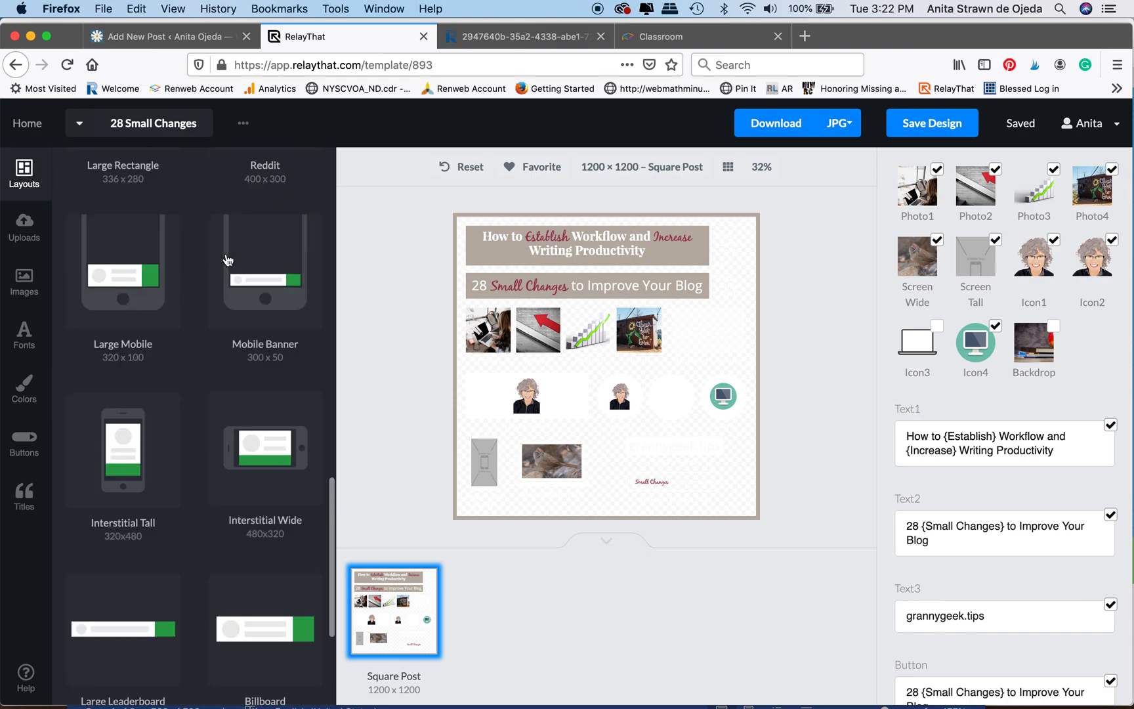
pyautogui.scroll(5, 201, 210)
pyautogui.click(136, 174)
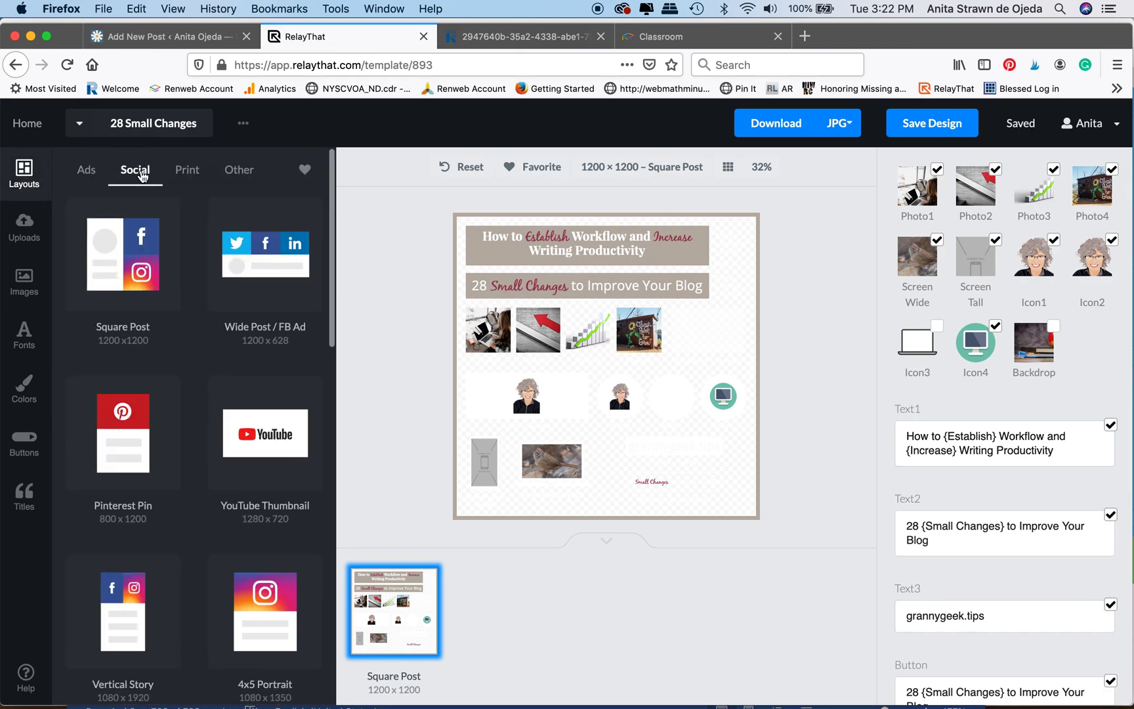
pyautogui.click(279, 271)
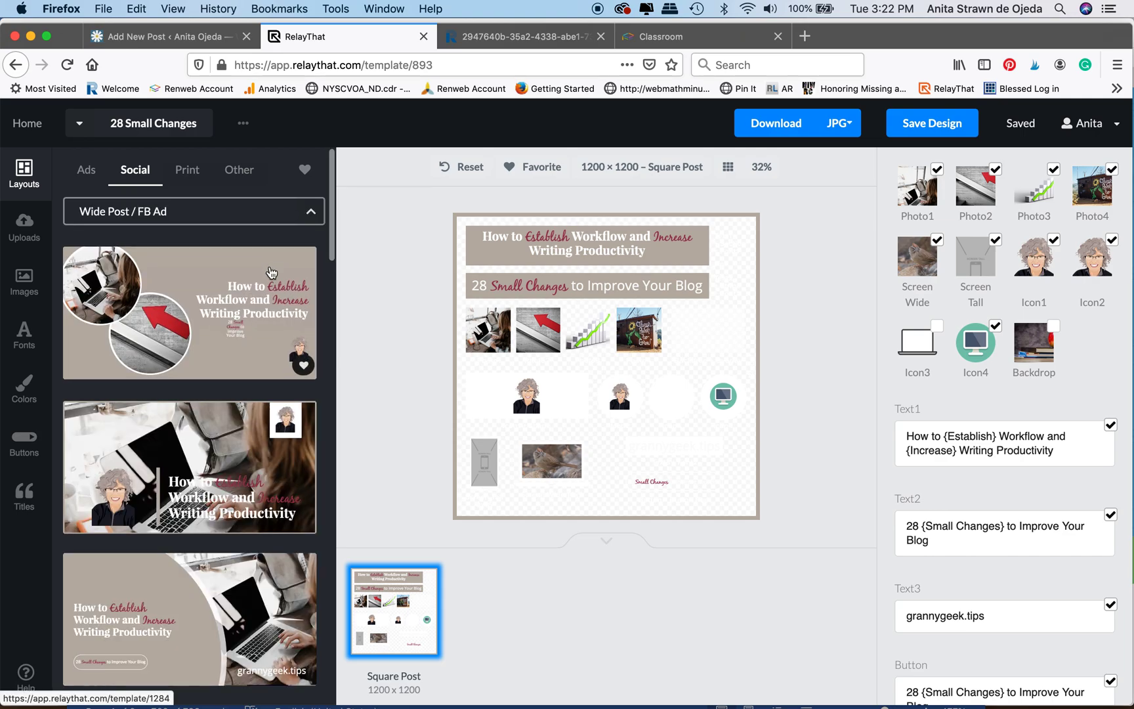
pyautogui.scroll(-3, 223, 463)
pyautogui.scroll(-2, 223, 463)
pyautogui.click(185, 420)
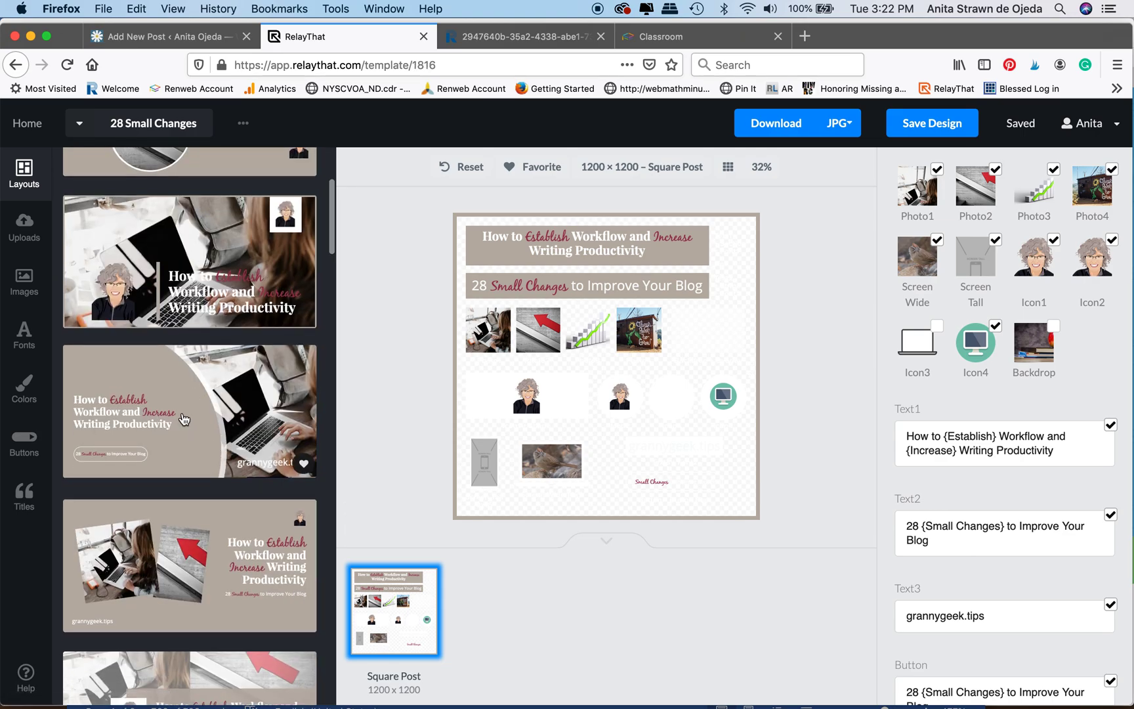
# Step: Open the 1200 x 800 Blog Post version of this layout and download it, saving the JPG file
pyautogui.scroll(-3, 715, 588)
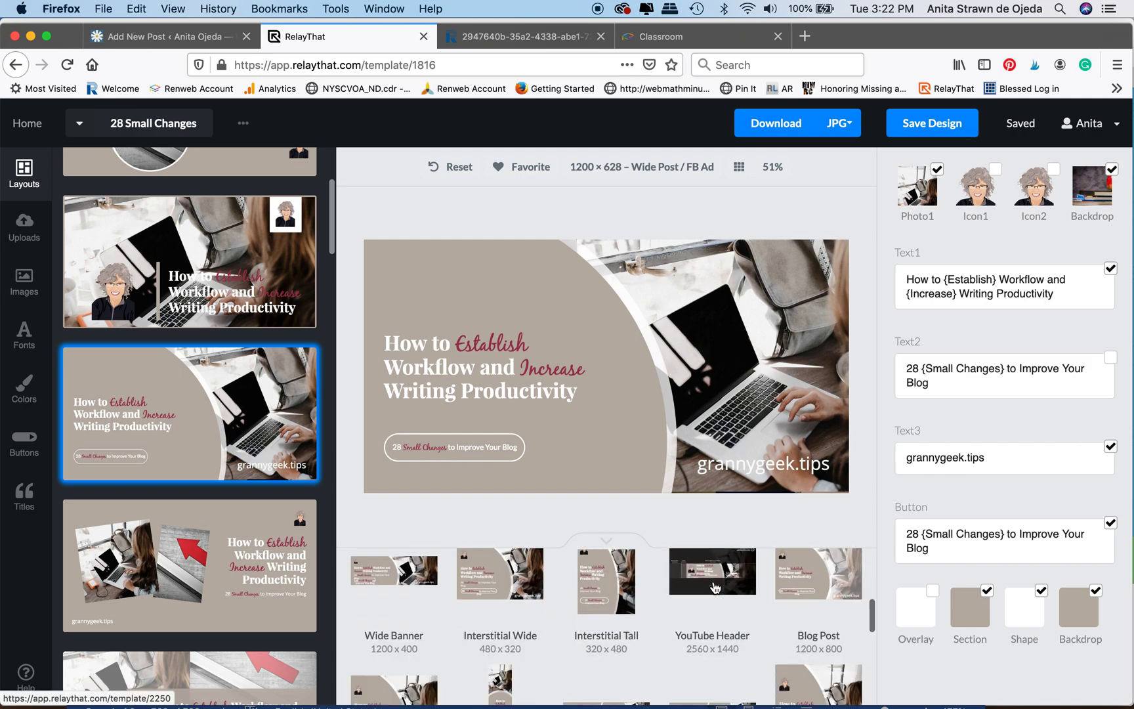
pyautogui.click(826, 578)
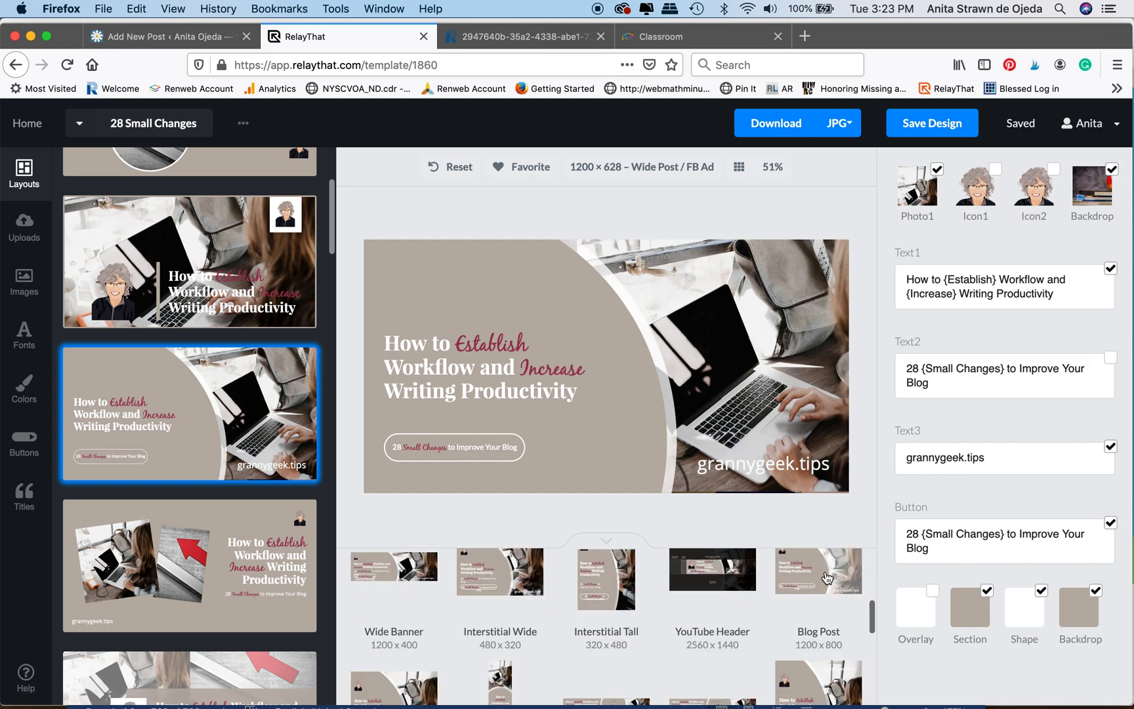
pyautogui.scroll(2, 828, 577)
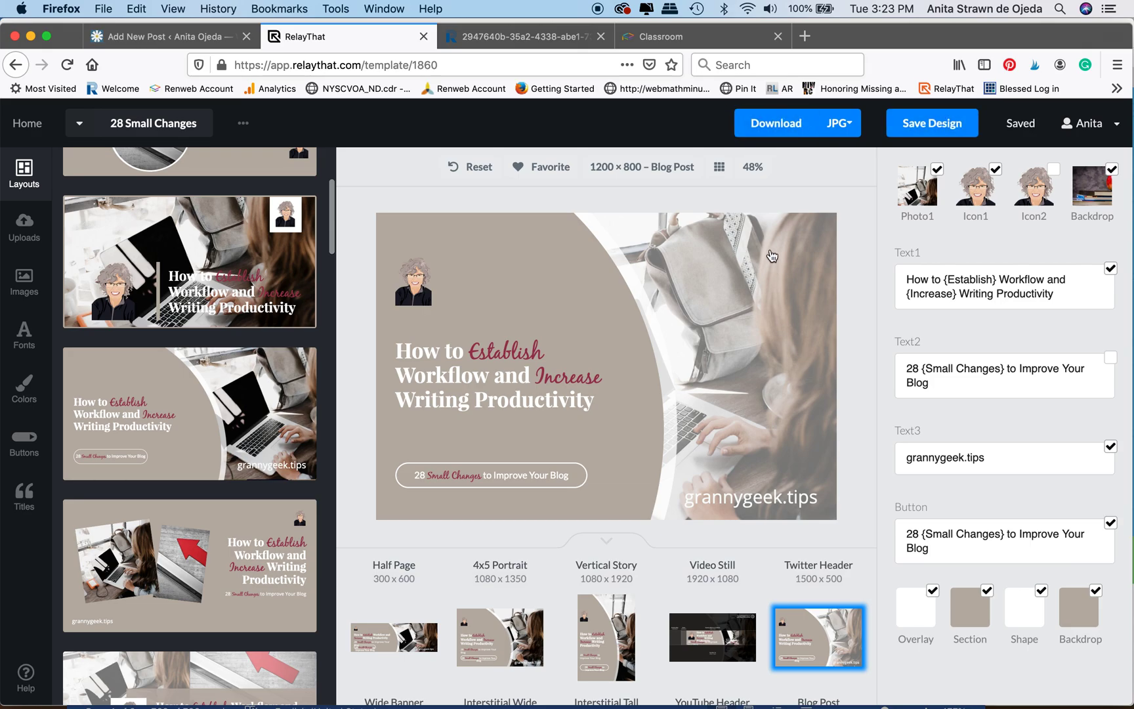
pyautogui.click(774, 124)
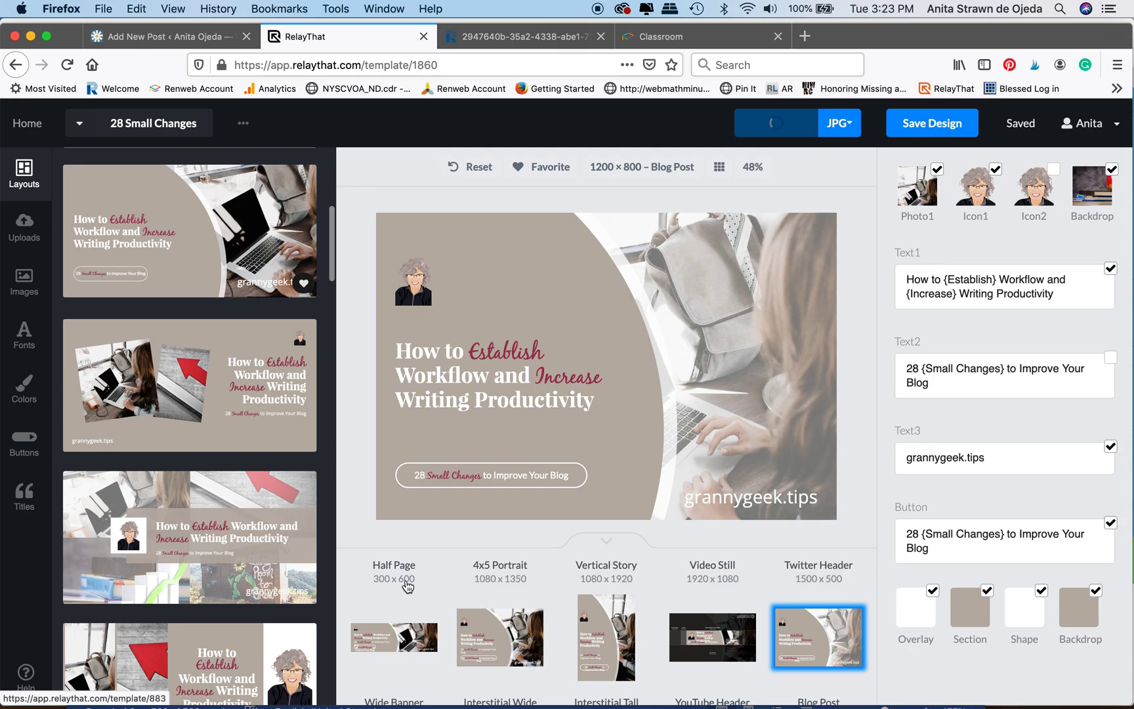
pyautogui.scroll(-2, 417, 608)
pyautogui.scroll(-5, 417, 604)
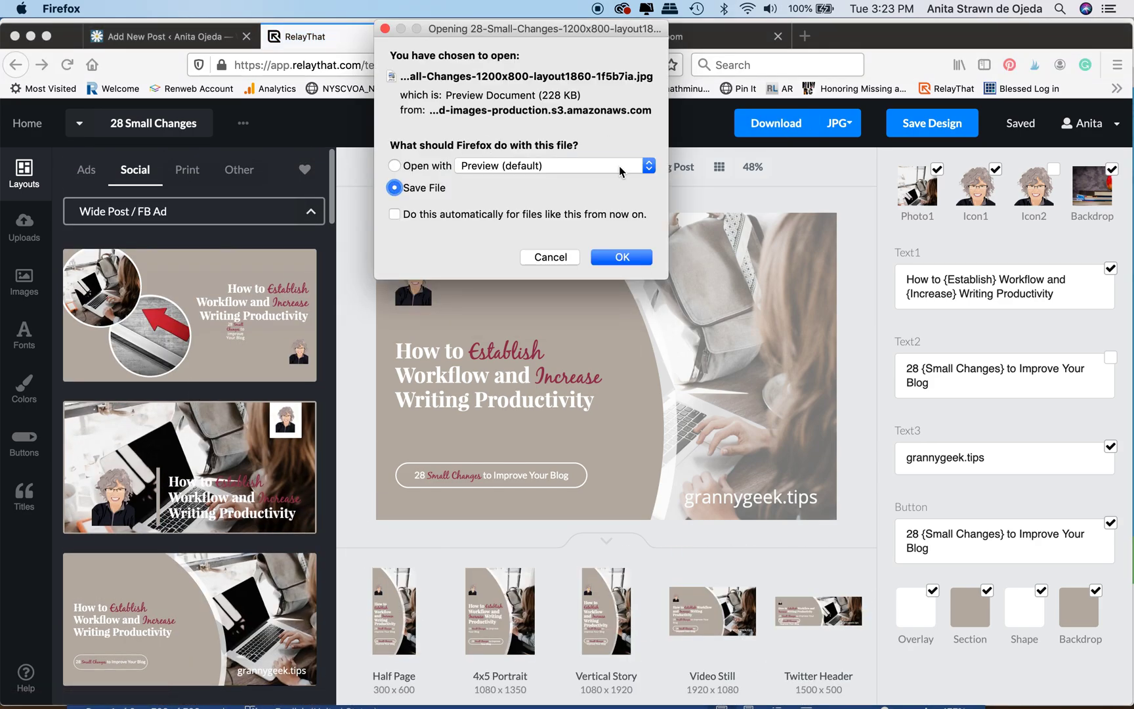
pyautogui.click(623, 257)
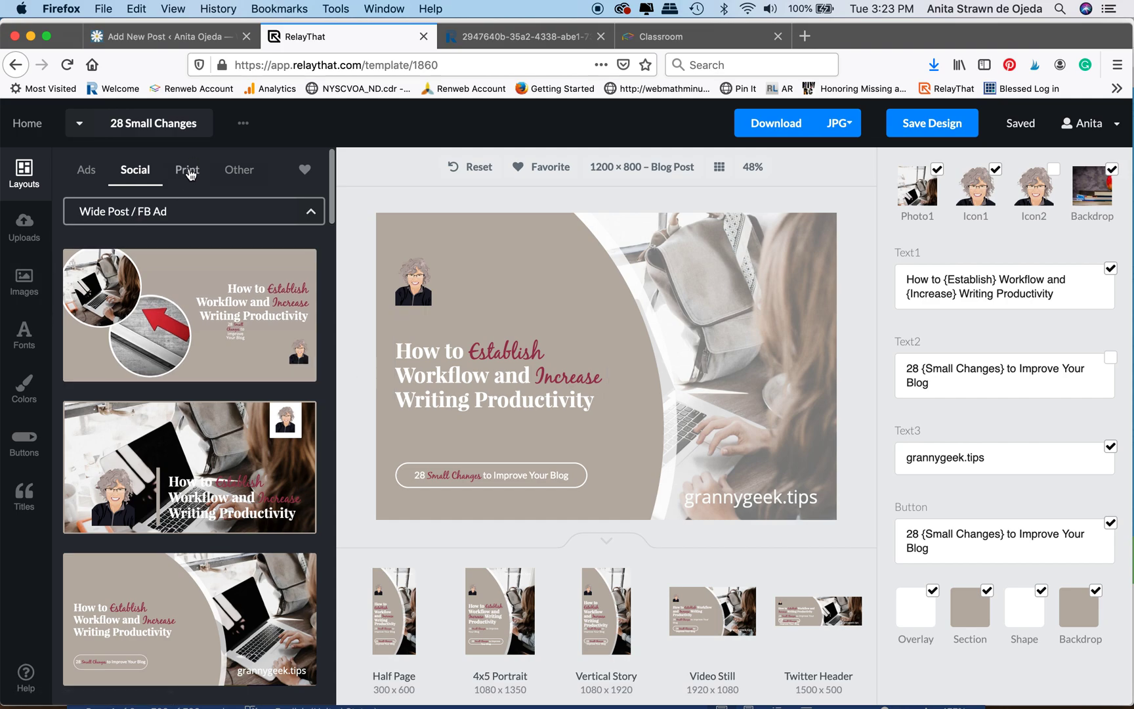
# Step: Open the favorited Pinterest Pin layout with a line frame over the faded laptop photo, and download it as a JPG file
pyautogui.click(179, 211)
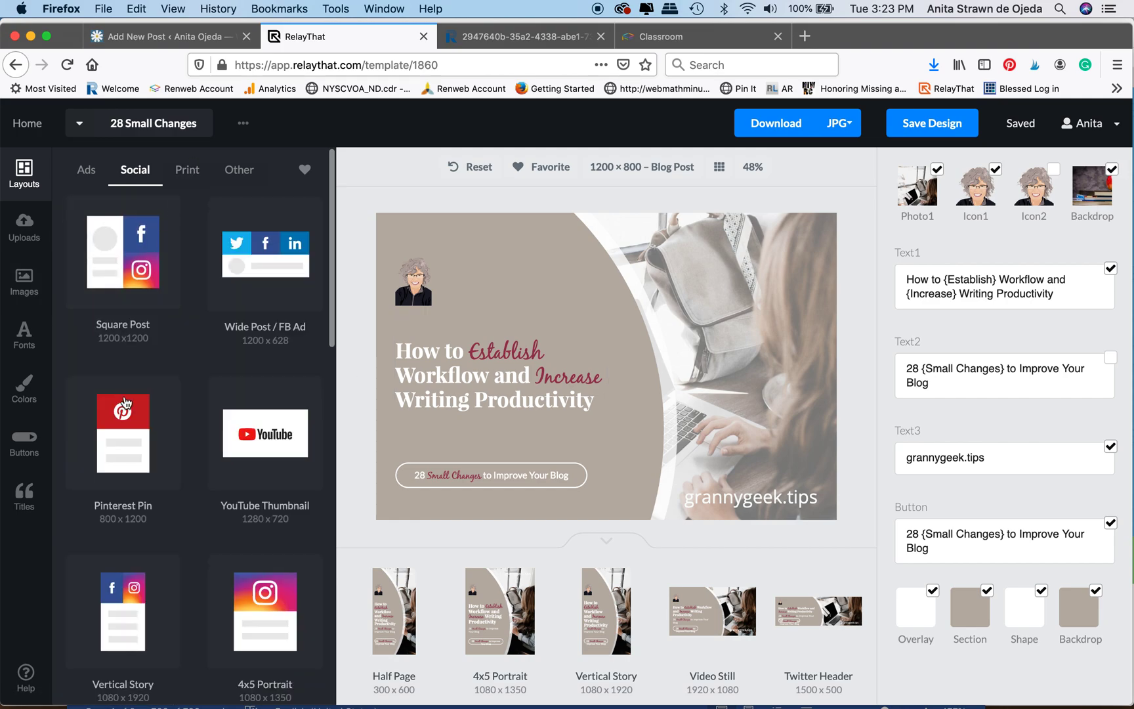
pyautogui.click(128, 443)
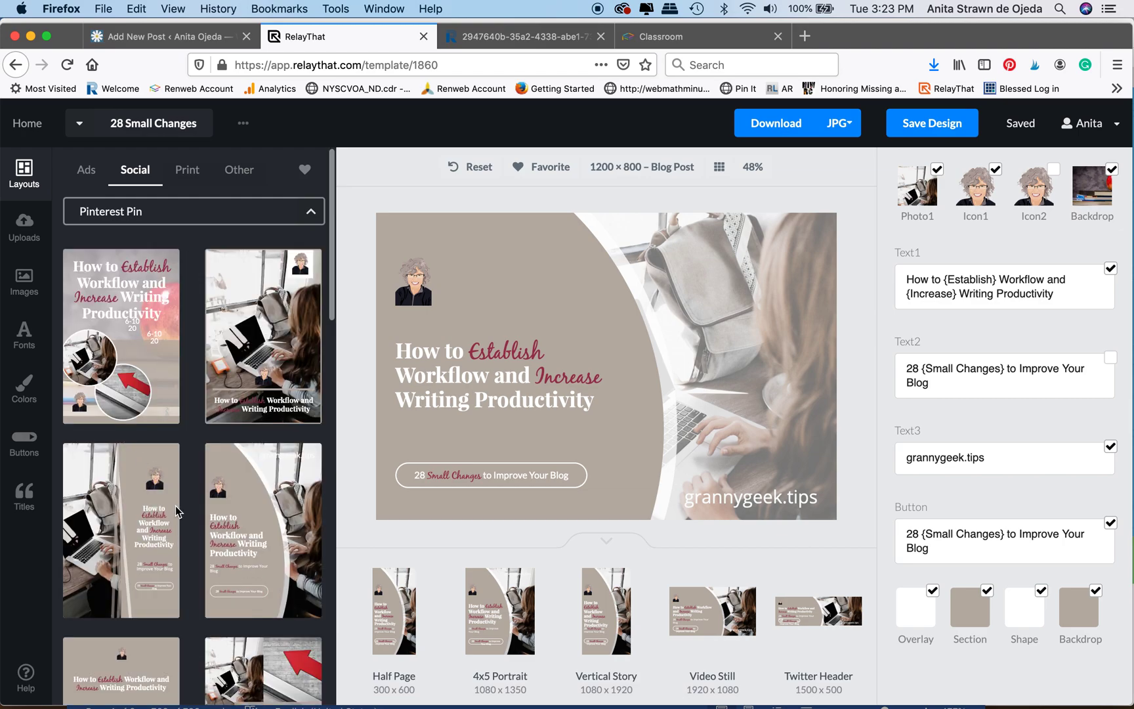
pyautogui.scroll(-5, 176, 510)
pyautogui.scroll(-5, 176, 511)
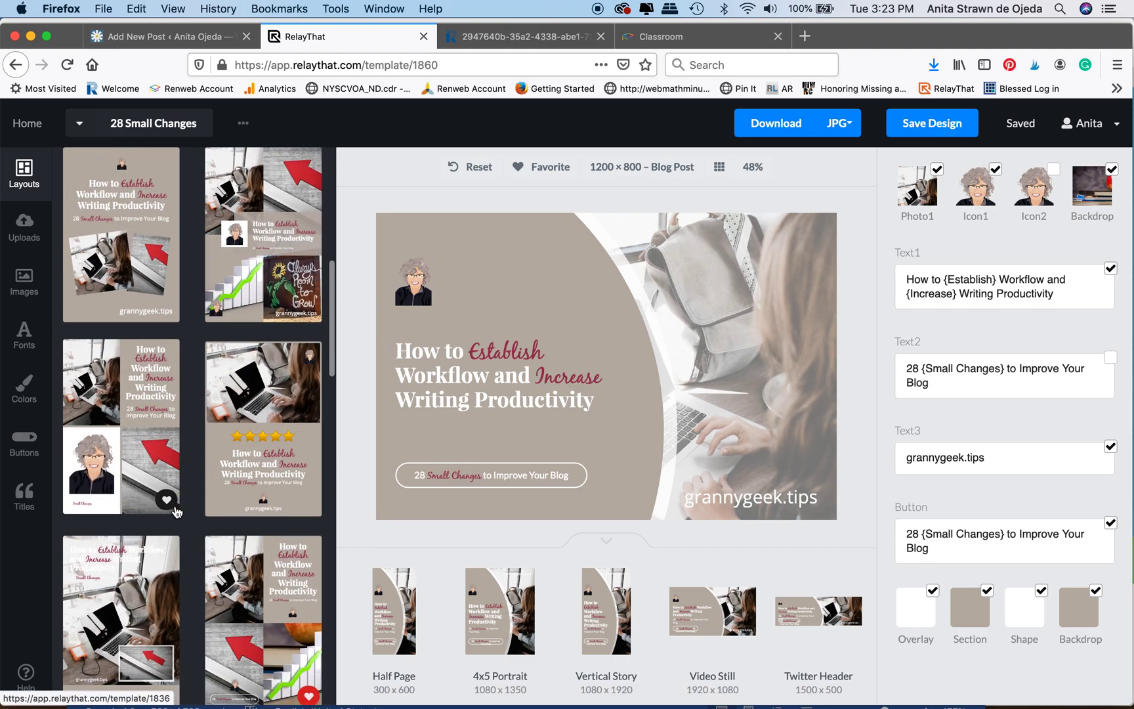
pyautogui.scroll(-10, 176, 510)
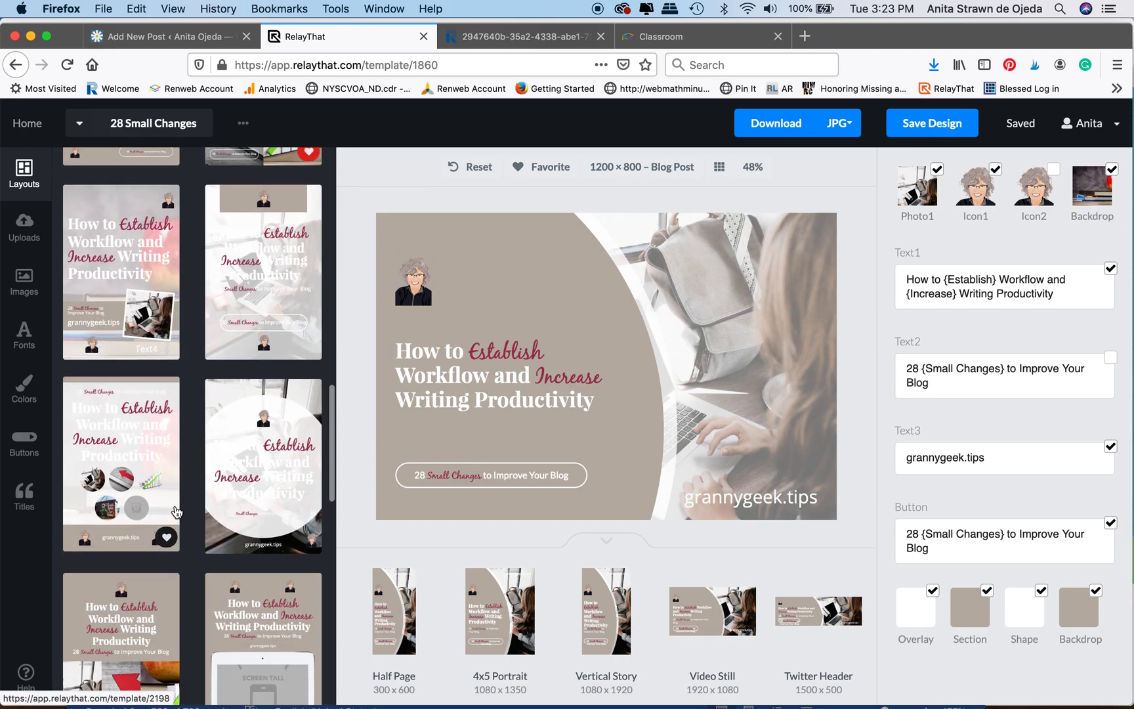
pyautogui.scroll(-3, 176, 511)
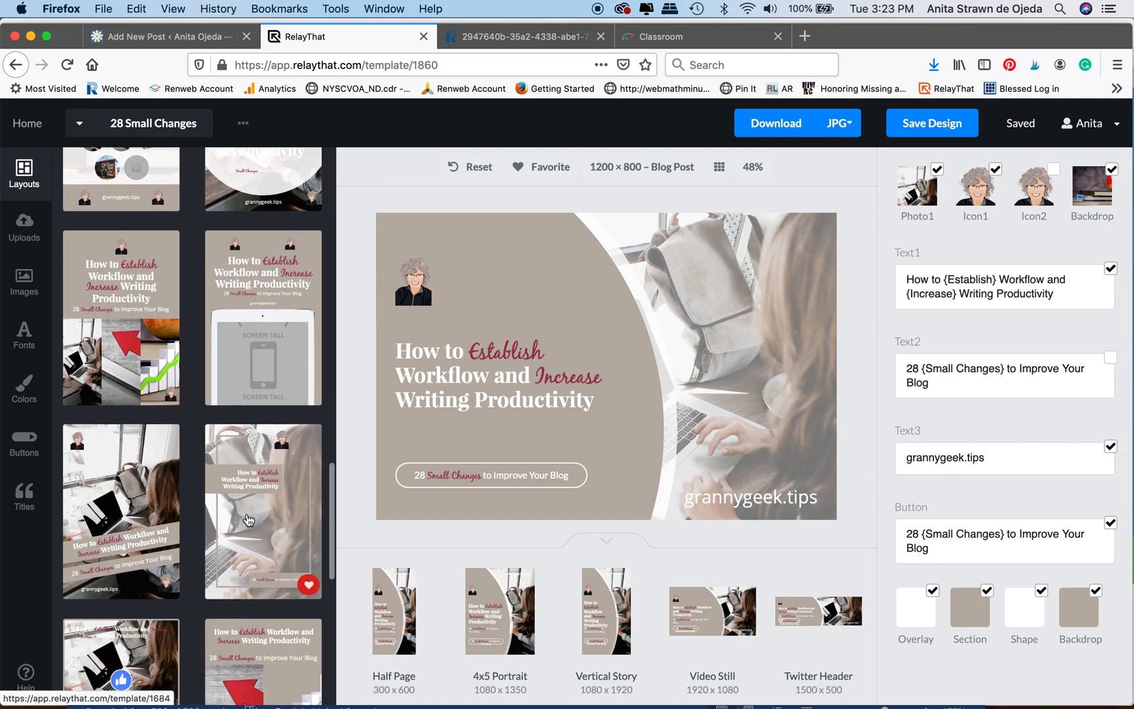
pyautogui.click(249, 519)
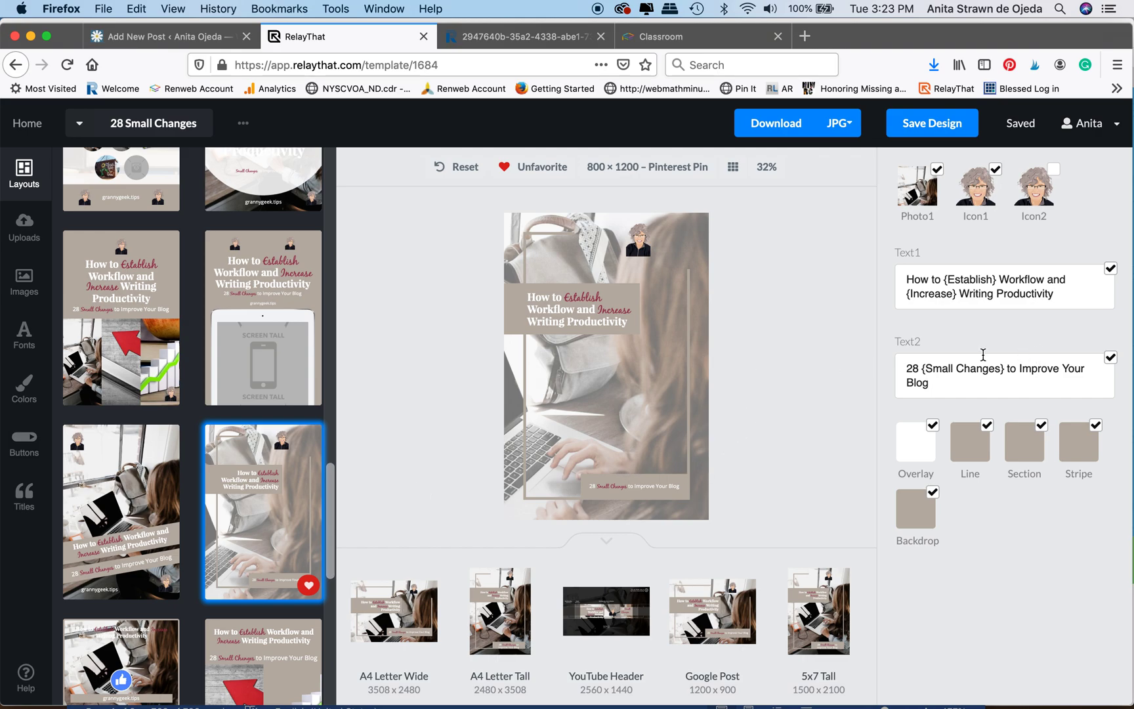
pyautogui.click(783, 131)
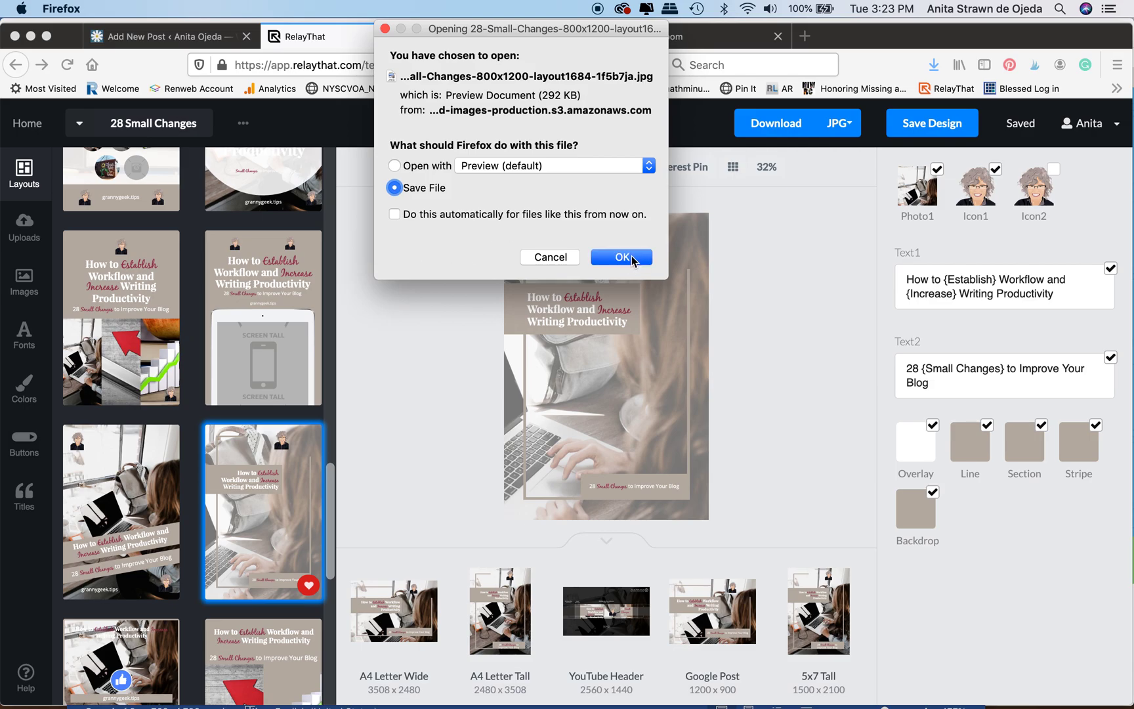
pyautogui.press('Return')
# Step: Return to the workspace assets and replace Photo1 with the teal succulent stock photo from the "blog growth" results
pyautogui.scroll(20, 123, 249)
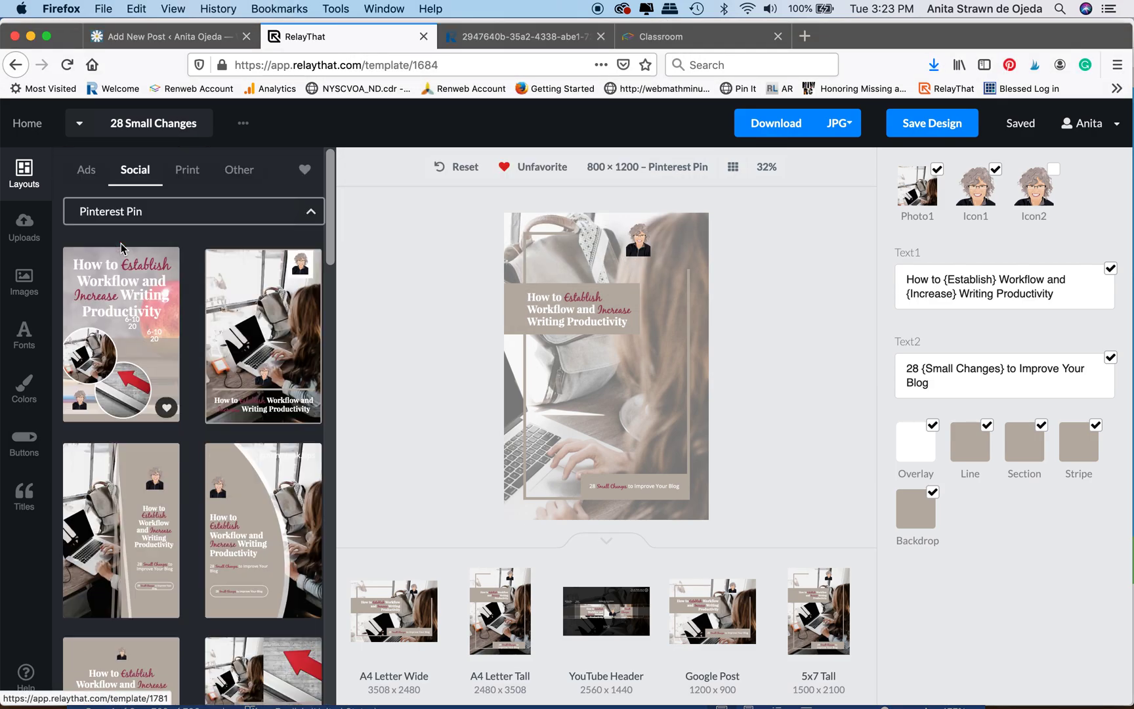
pyautogui.click(242, 126)
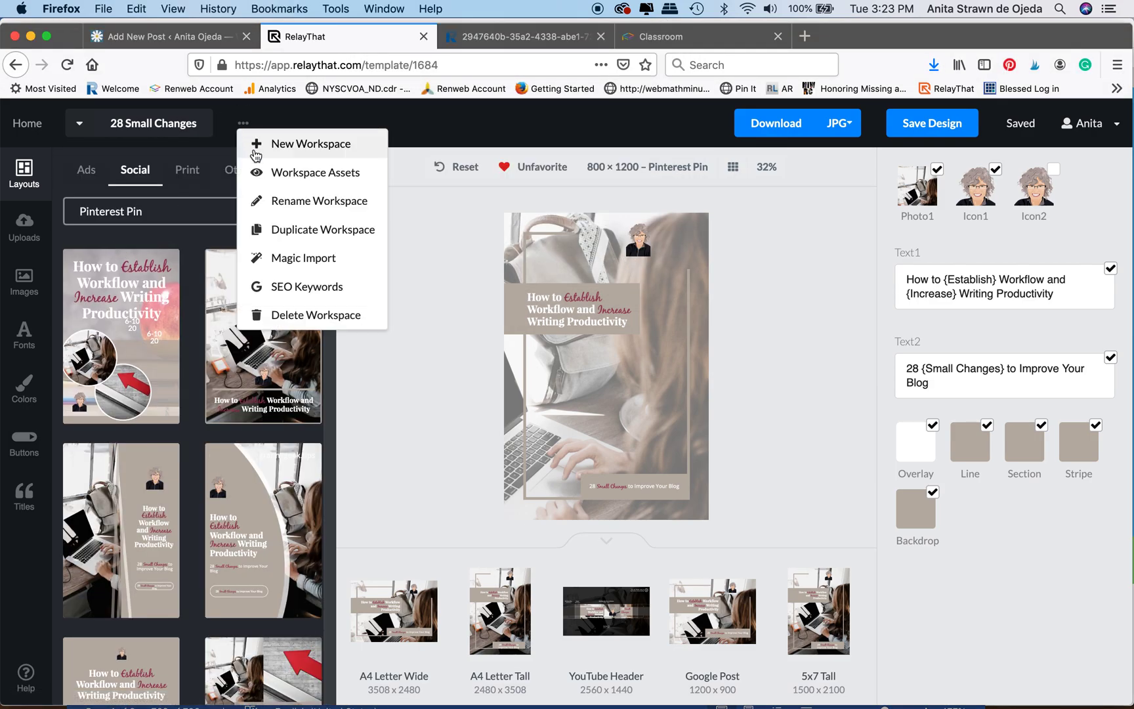
pyautogui.click(274, 176)
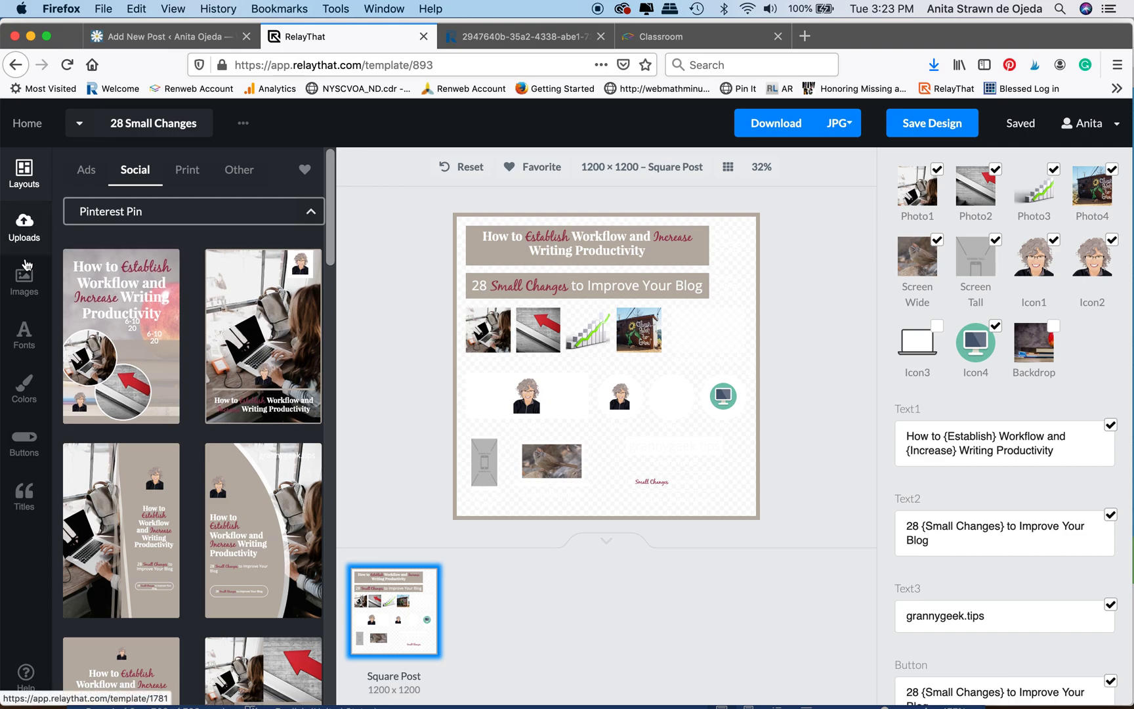
pyautogui.click(25, 281)
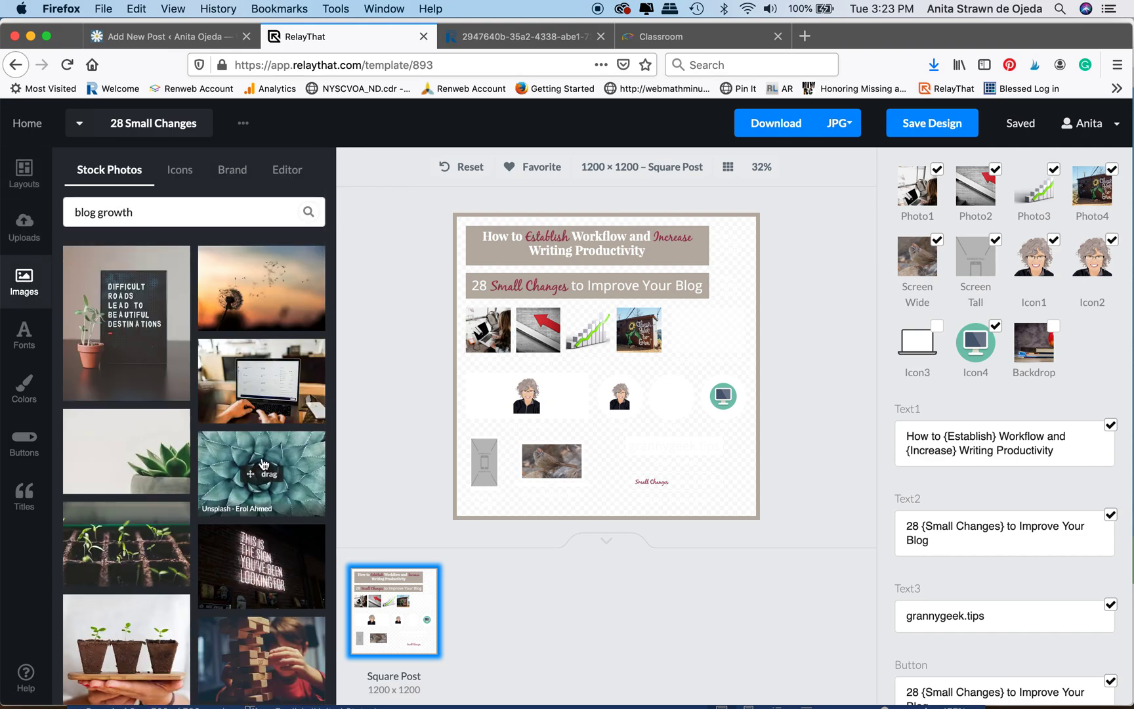
pyautogui.moveTo(262, 474); pyautogui.dragTo(485, 331)
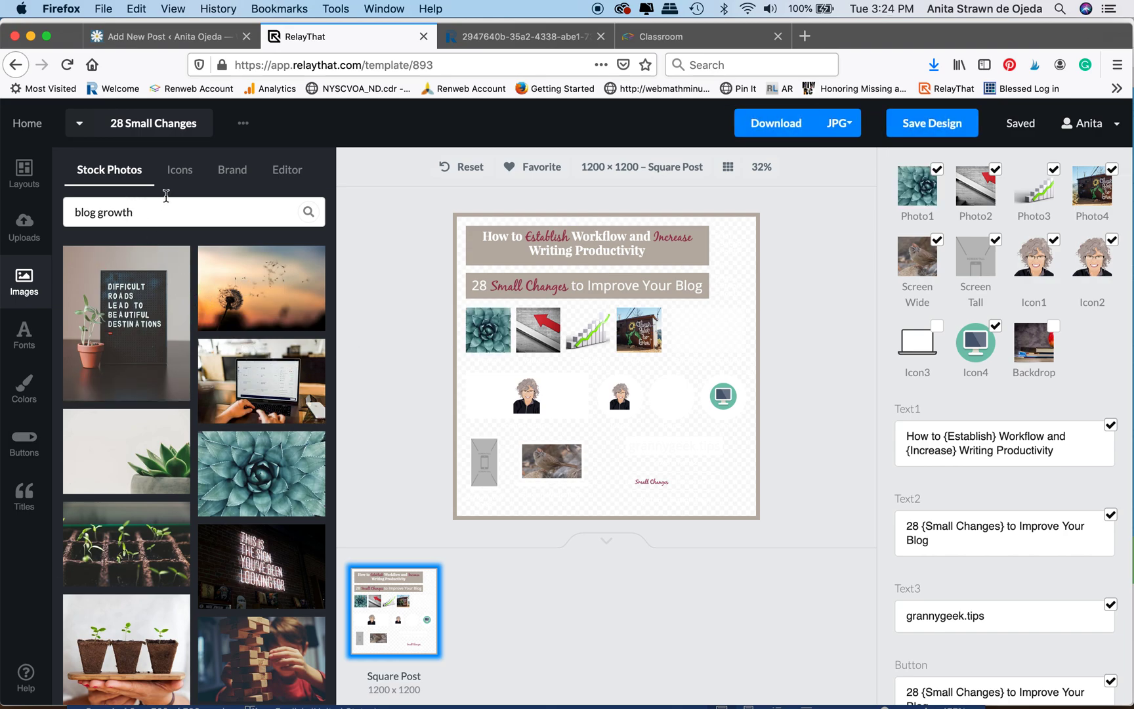
# Step: Open the Wide Post / FB Ad layout with a photo collage behind the title stripe and portrait icon
pyautogui.click(24, 173)
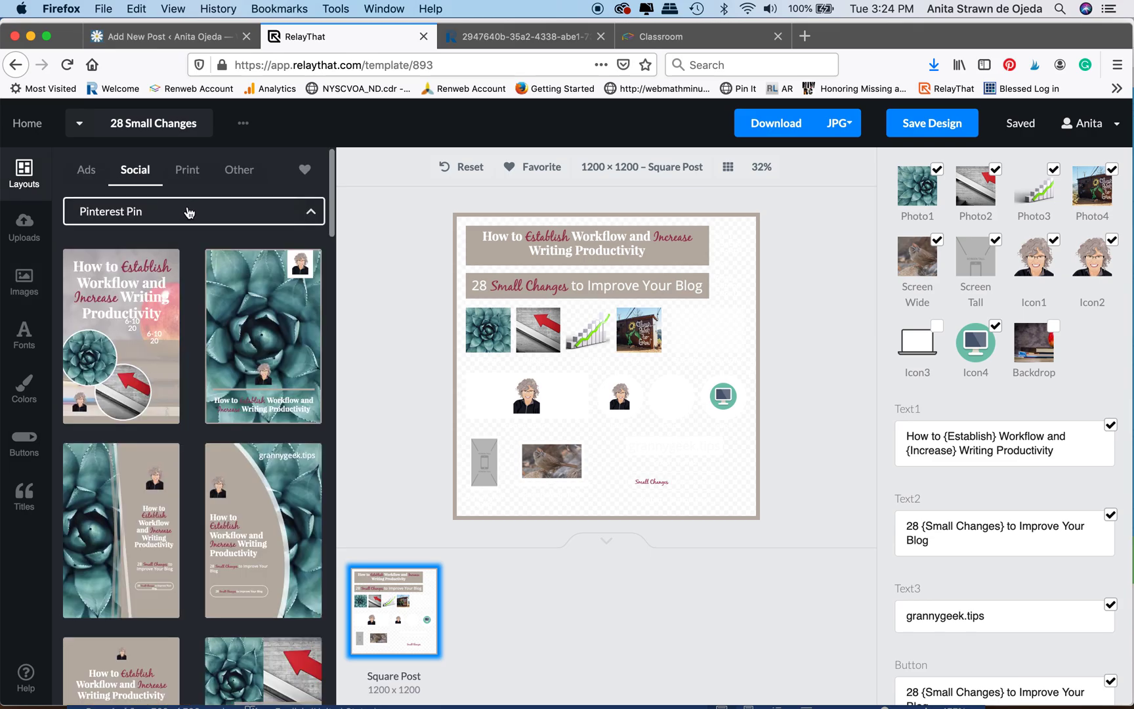
pyautogui.click(189, 212)
pyautogui.click(268, 260)
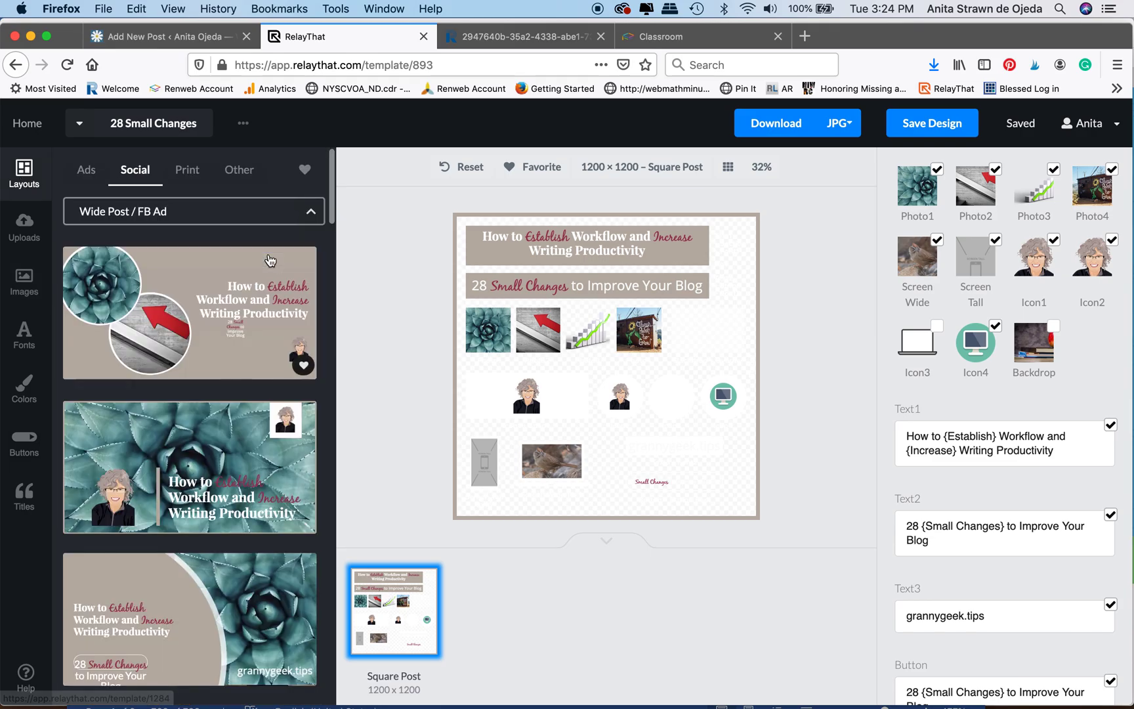
pyautogui.scroll(-7, 239, 403)
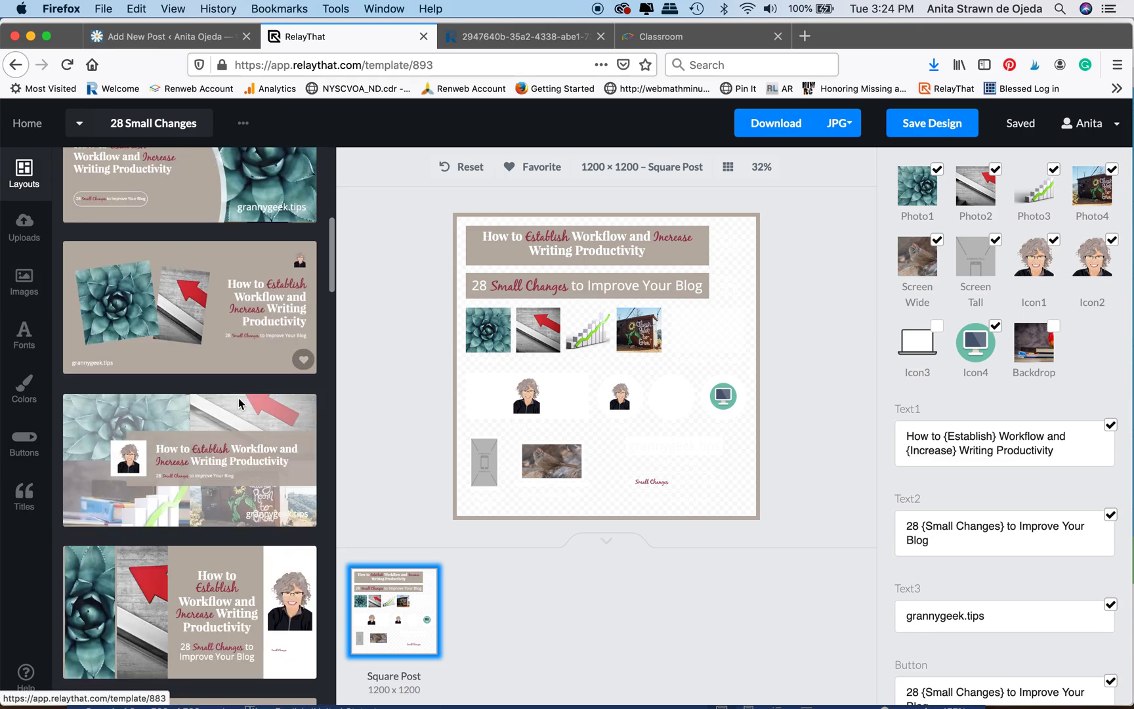
pyautogui.scroll(-2, 239, 403)
pyautogui.click(202, 321)
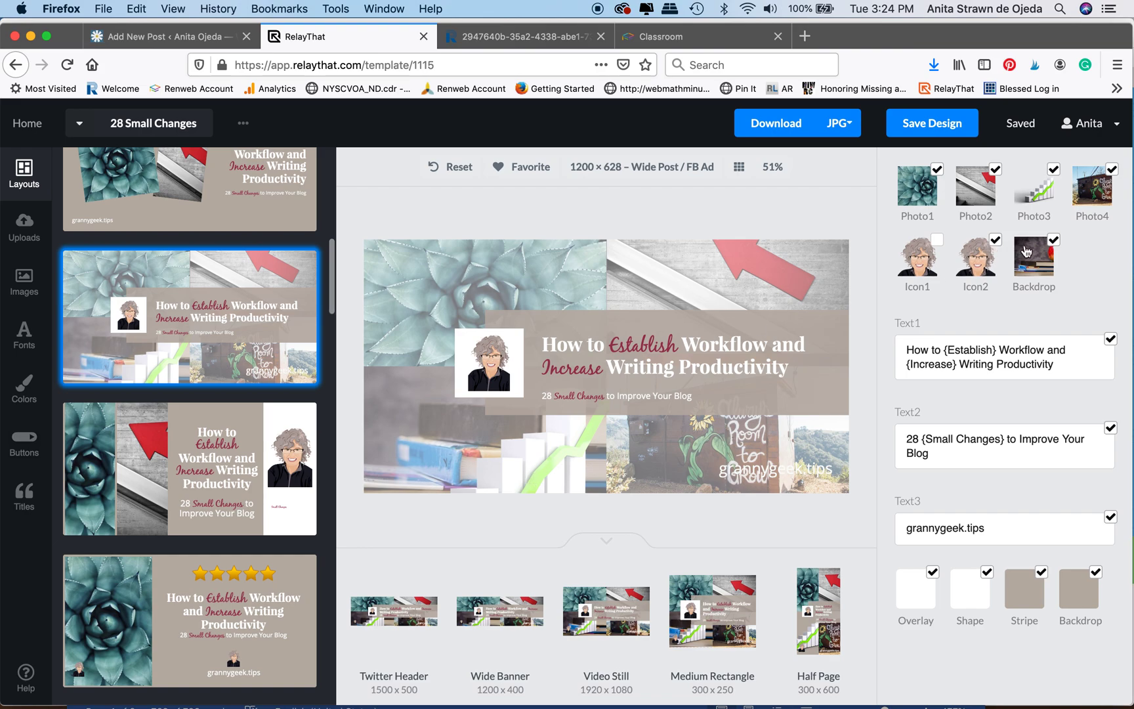
# Step: Turn off the backdrop image and reposition the bar chart photo within its part of the collage
pyautogui.click(1054, 240)
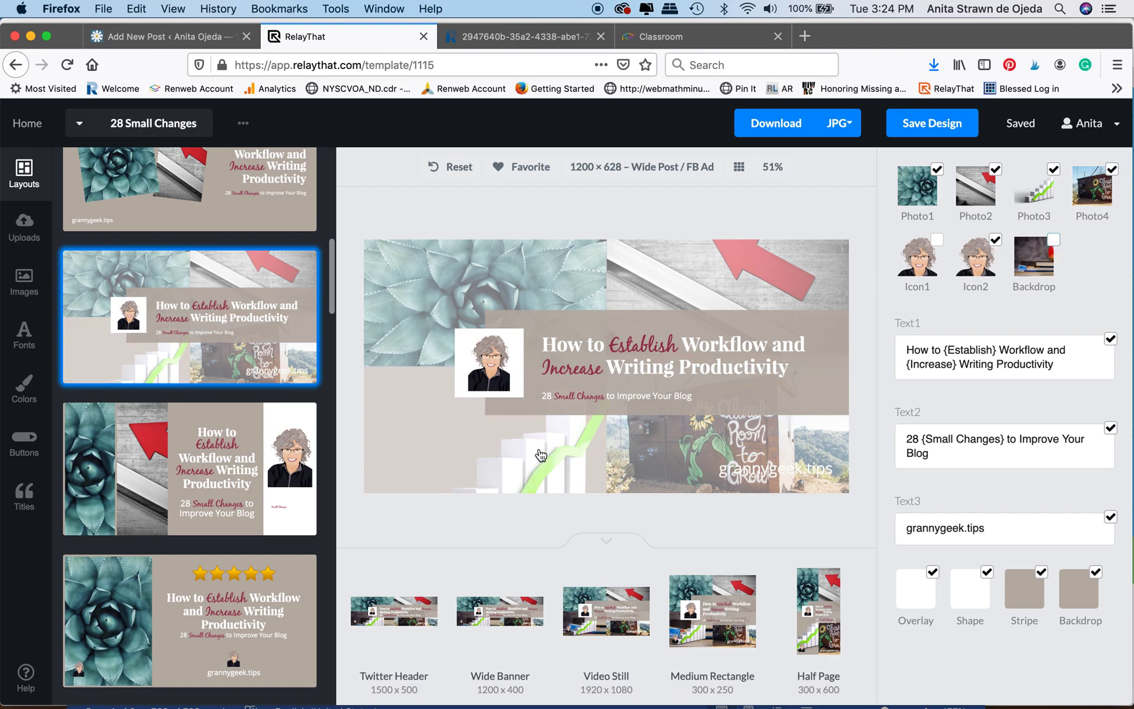
pyautogui.click(540, 459)
pyautogui.moveTo(540, 451); pyautogui.dragTo(535, 370)
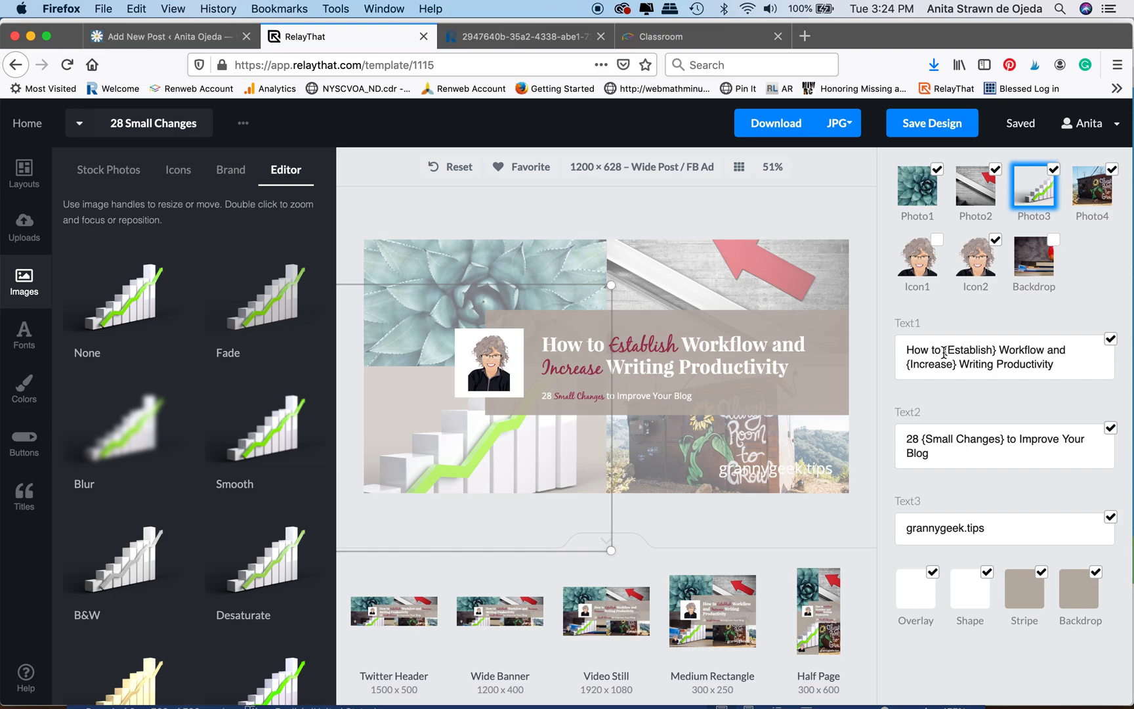
# Step: Replace the Text1 headline with "Tired of Washing Time While You Write? {Establish} a Workflow" and download the wide post as a JPG file
pyautogui.moveTo(944, 352); pyautogui.dragTo(906, 352)
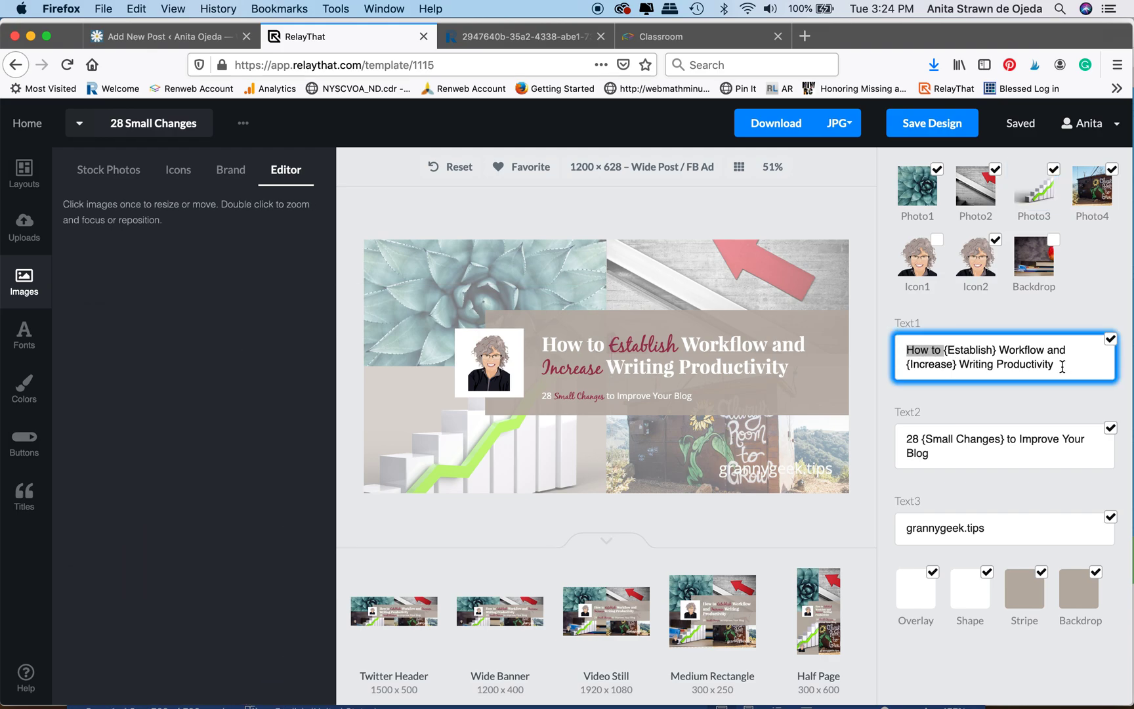
pyautogui.moveTo(1061, 363); pyautogui.dragTo(906, 352)
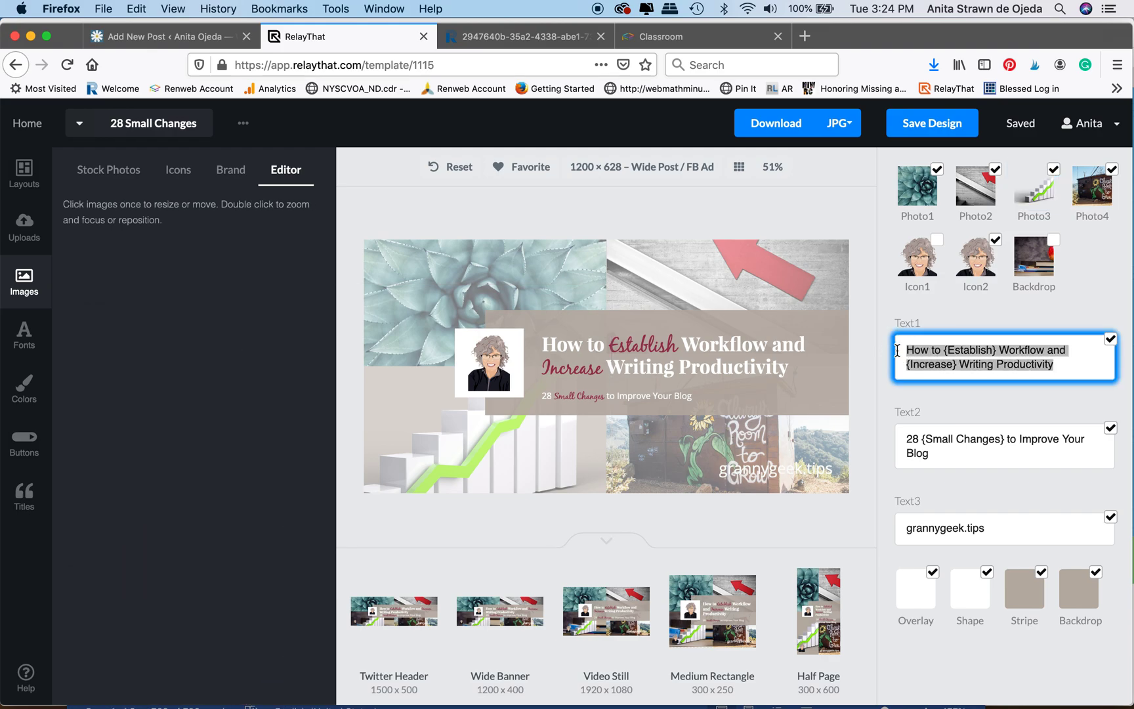
pyautogui.write('Tired of Washing Ti')
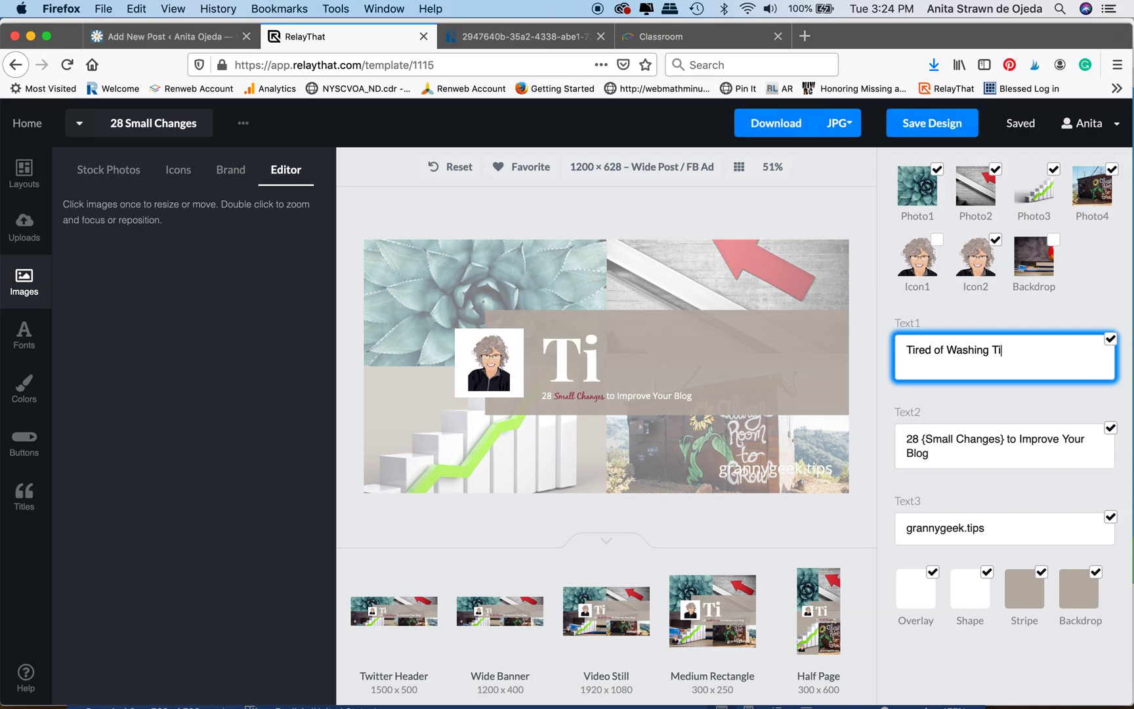
pyautogui.write('me While ')
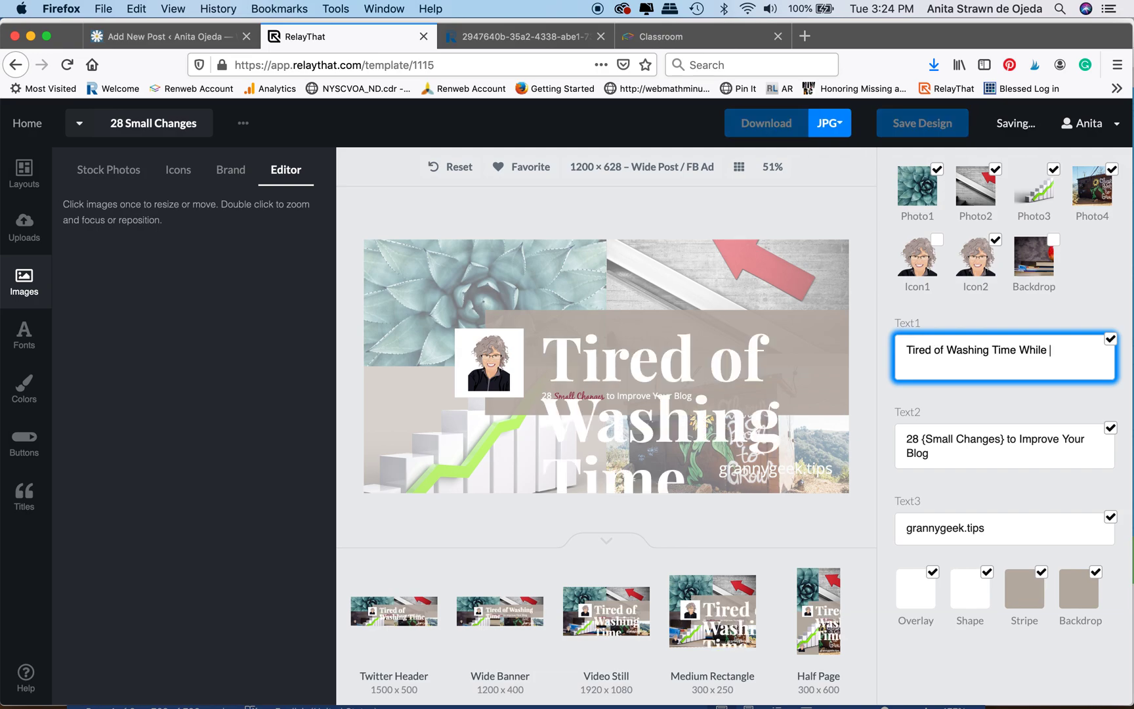
pyautogui.write('You ')
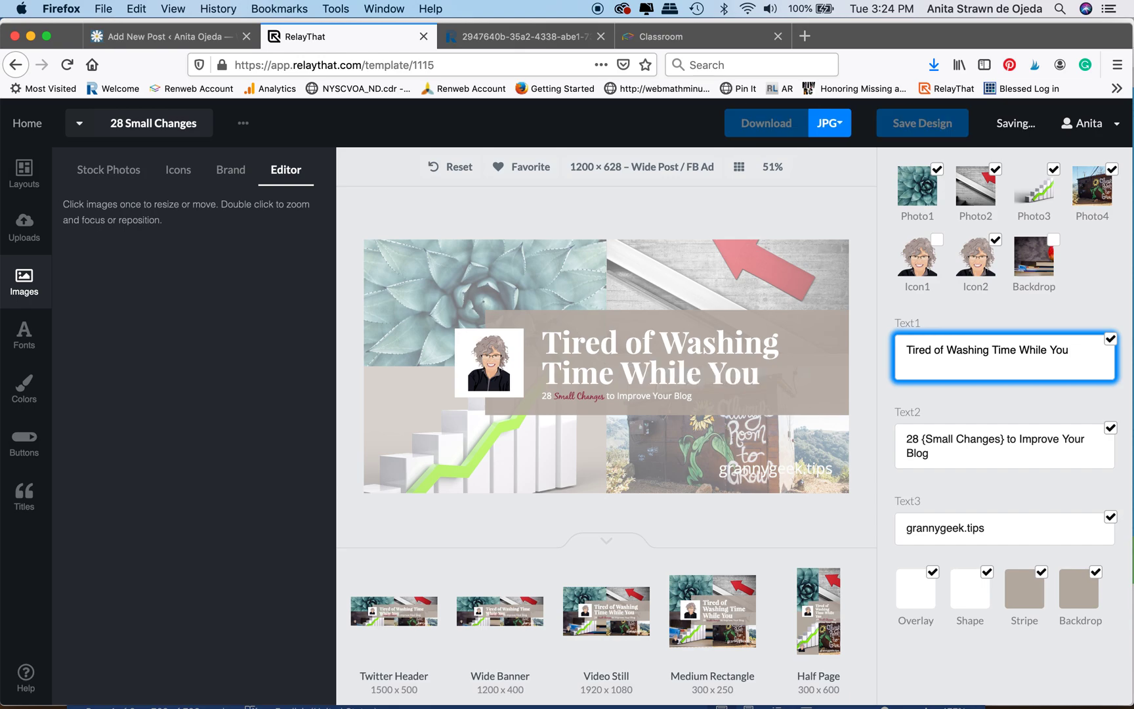
pyautogui.write('Wr')
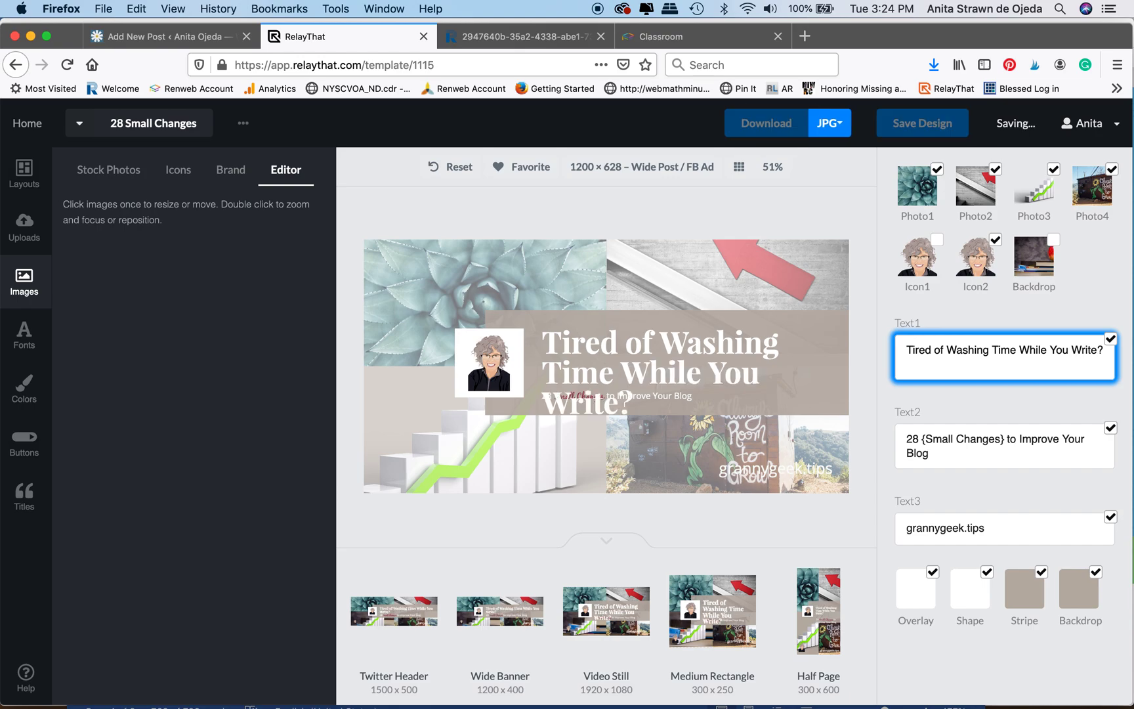
pyautogui.write(' {')
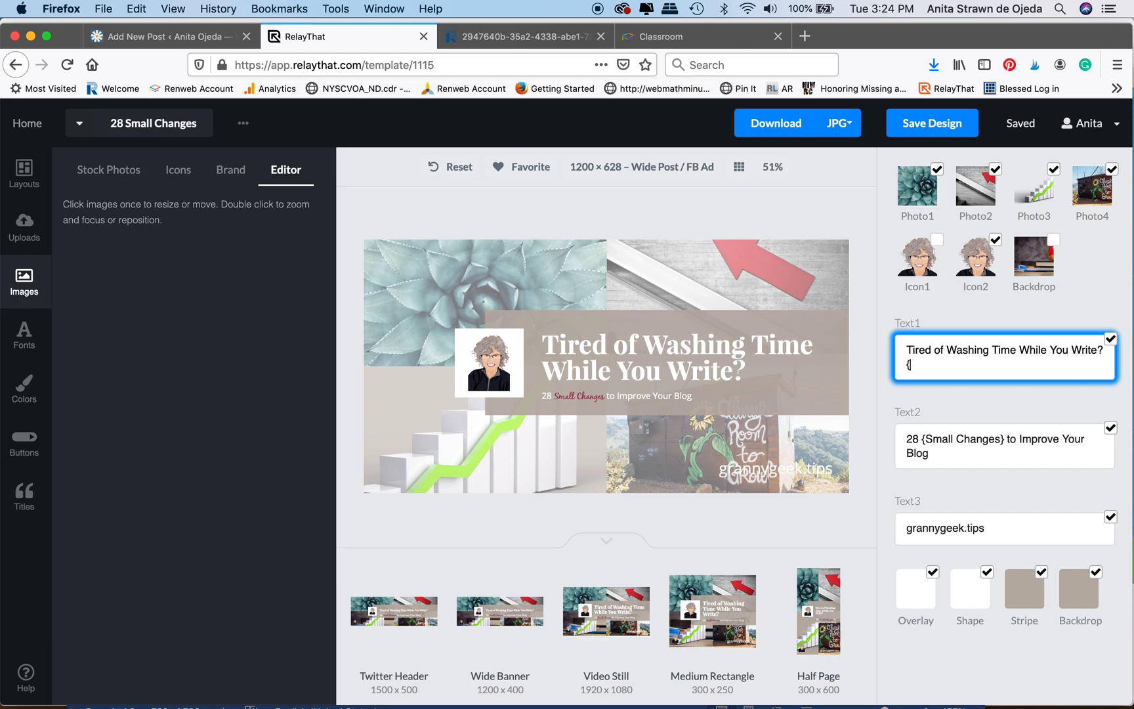
pyautogui.write('Establish ')
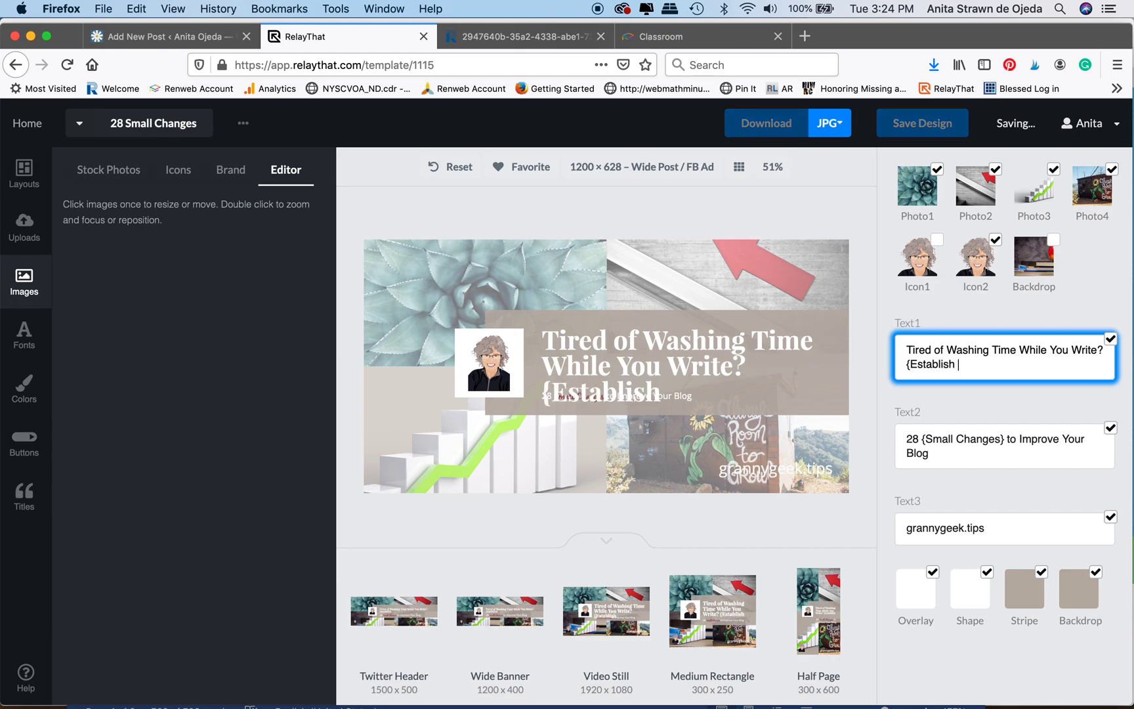
pyautogui.write('} a ')
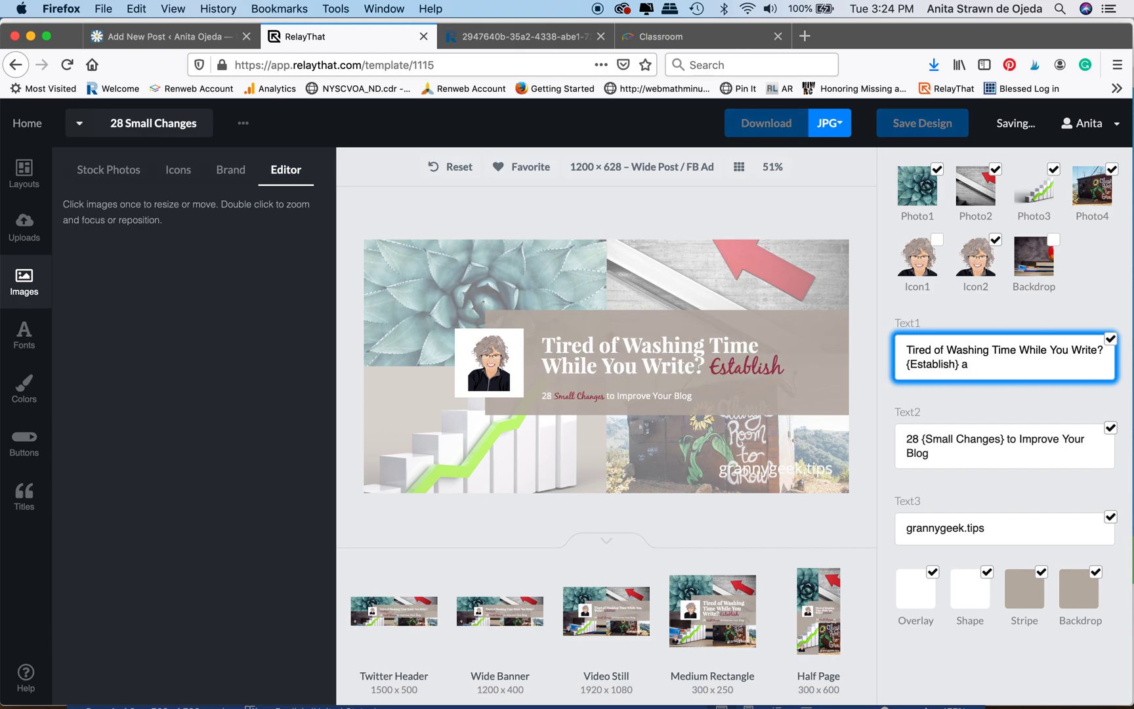
pyautogui.write('w')
pyautogui.press('BackSpace')
pyautogui.write('Wo')
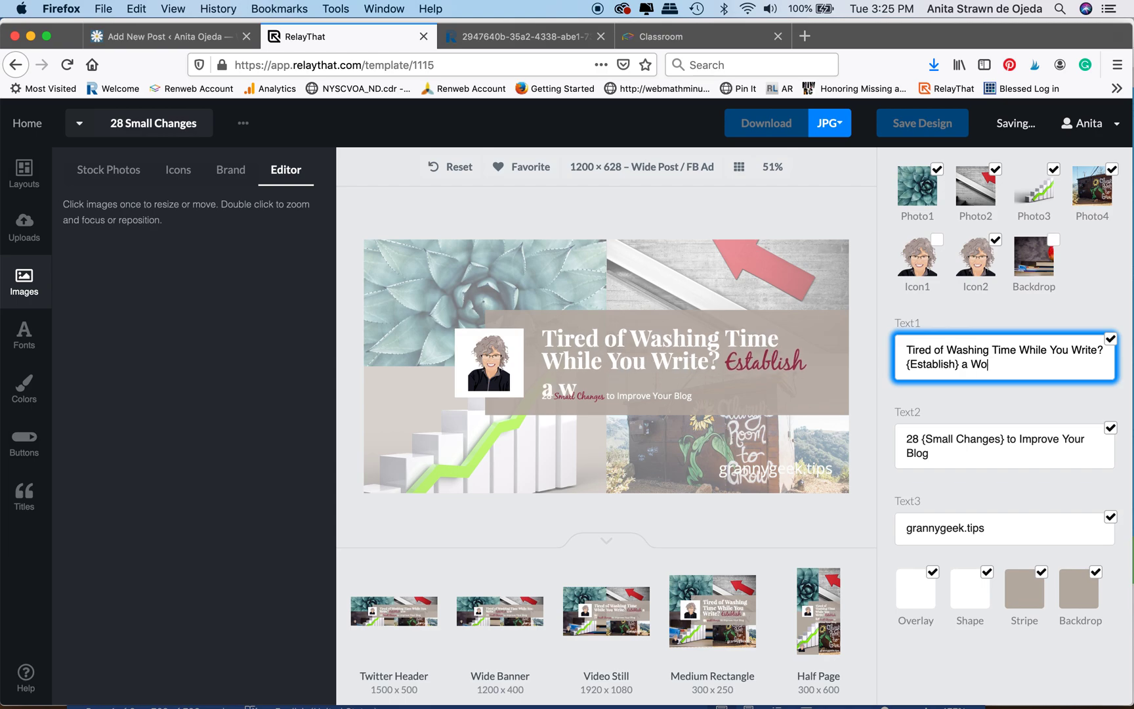
pyautogui.write('rkflow')
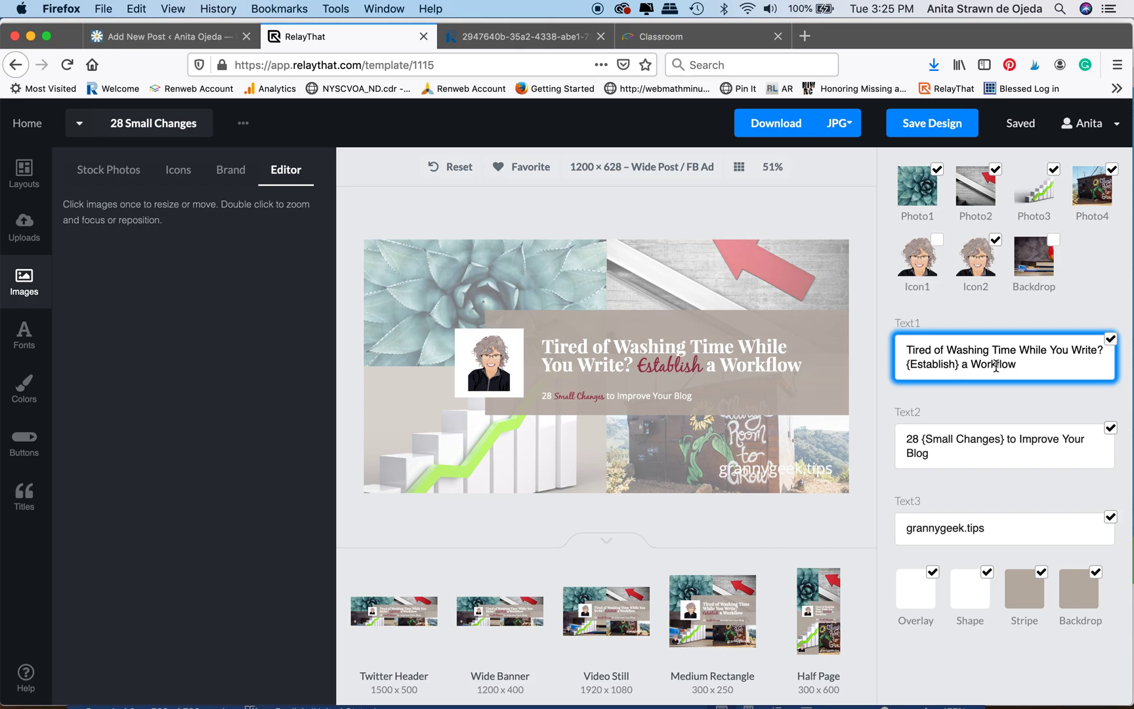
pyautogui.click(780, 126)
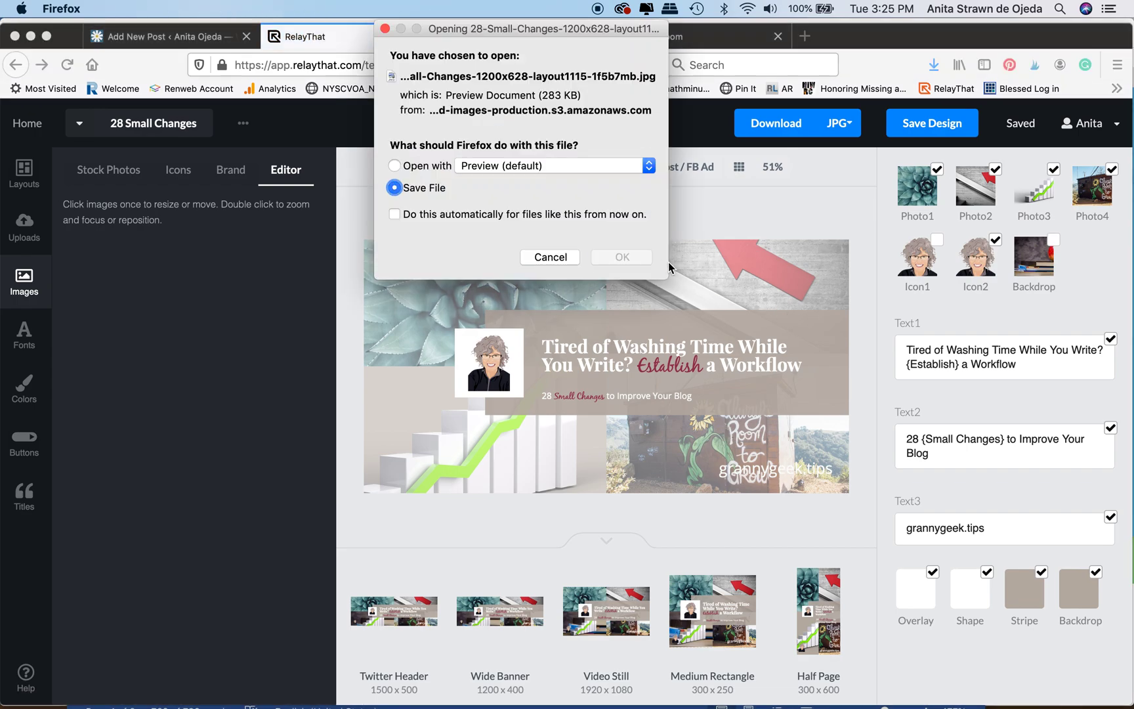
pyautogui.click(622, 257)
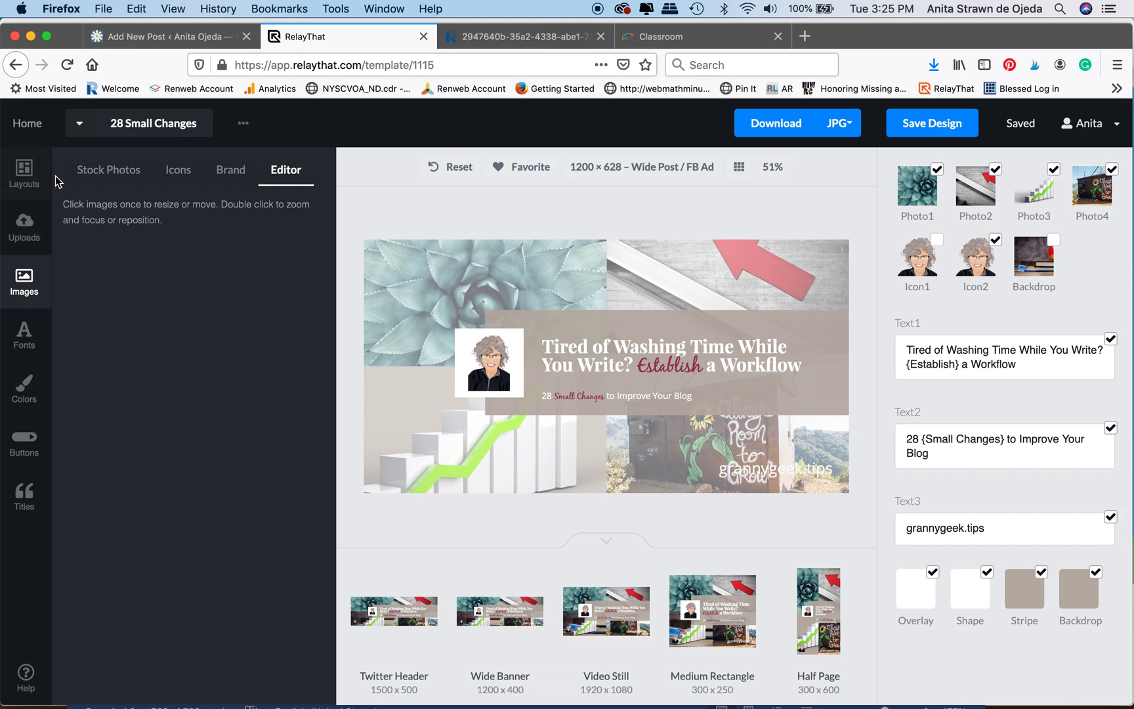
# Step: Open the favorited Pinterest Pin layout with the line frame over a single faded photo
pyautogui.click(24, 174)
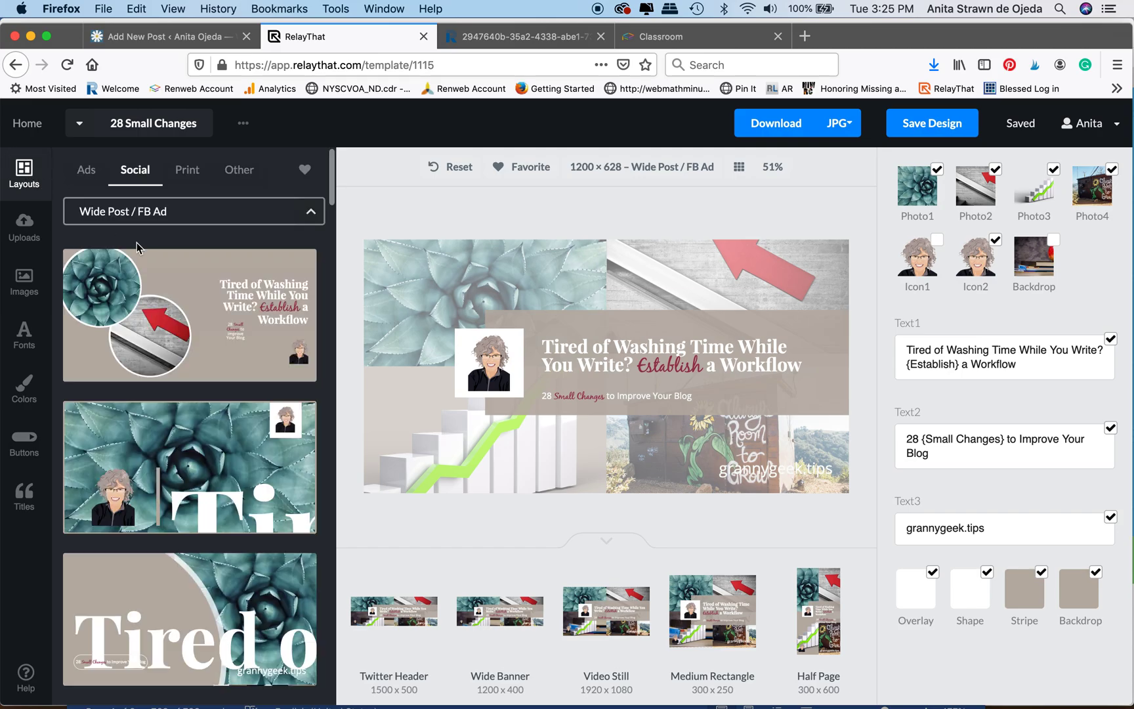
pyautogui.click(178, 213)
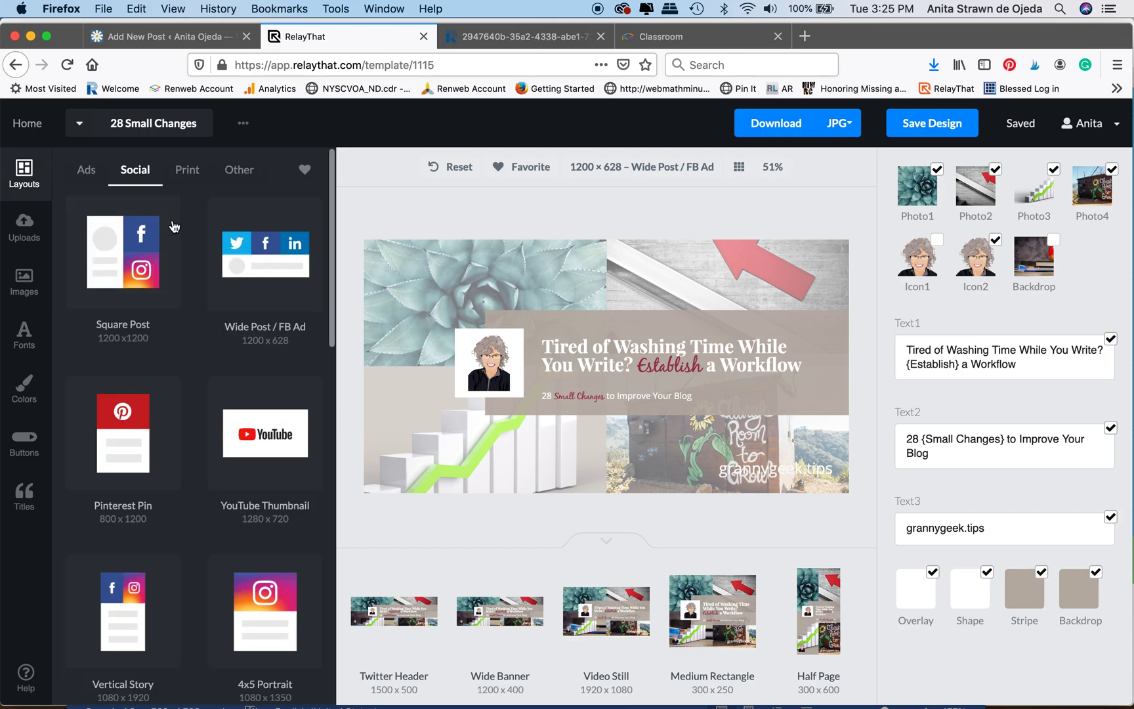
pyautogui.click(139, 425)
pyautogui.scroll(-5, 191, 507)
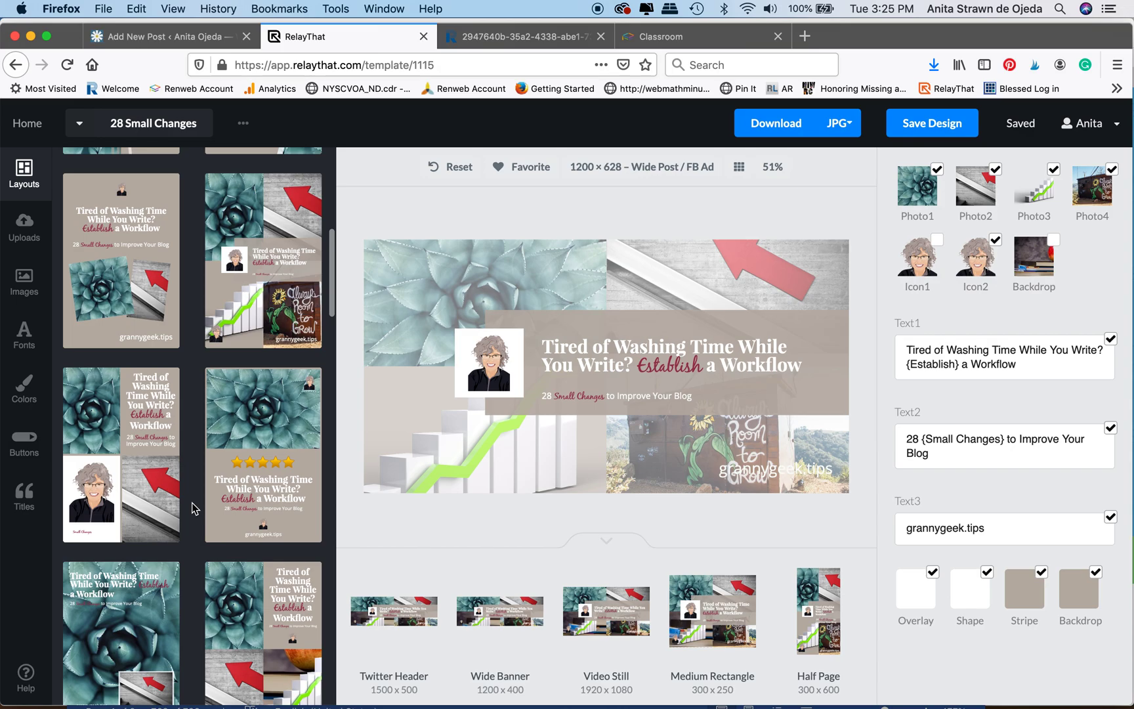
pyautogui.scroll(-10, 194, 508)
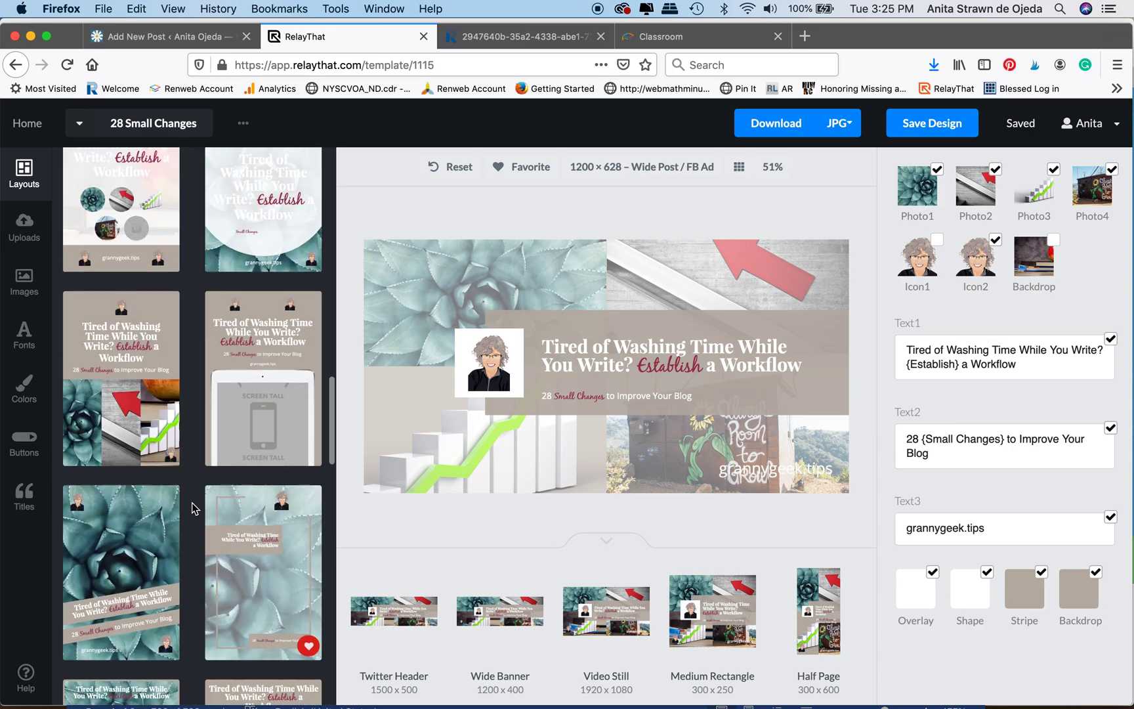
pyautogui.click(255, 463)
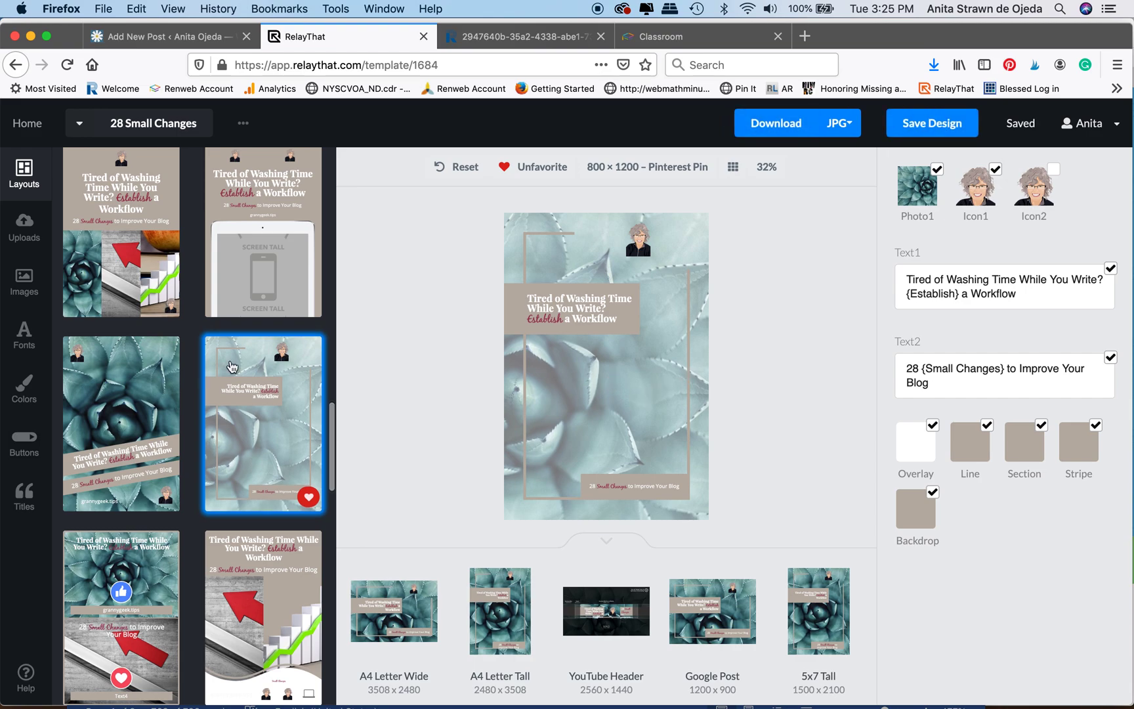
# Step: Search the stock photos for "timer" and replace Photo1 of the pin with the red-sand hourglass photo
pyautogui.click(24, 282)
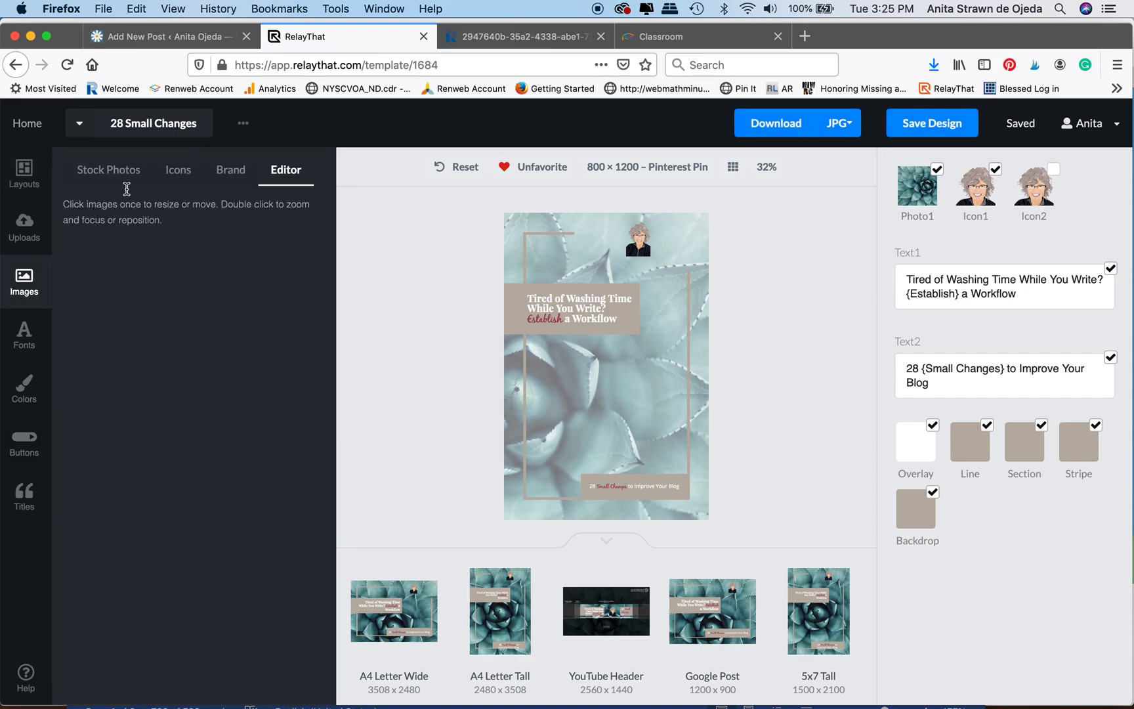
pyautogui.click(109, 170)
pyautogui.moveTo(140, 212); pyautogui.dragTo(14, 217)
pyautogui.write('timer')
pyautogui.press('Return')
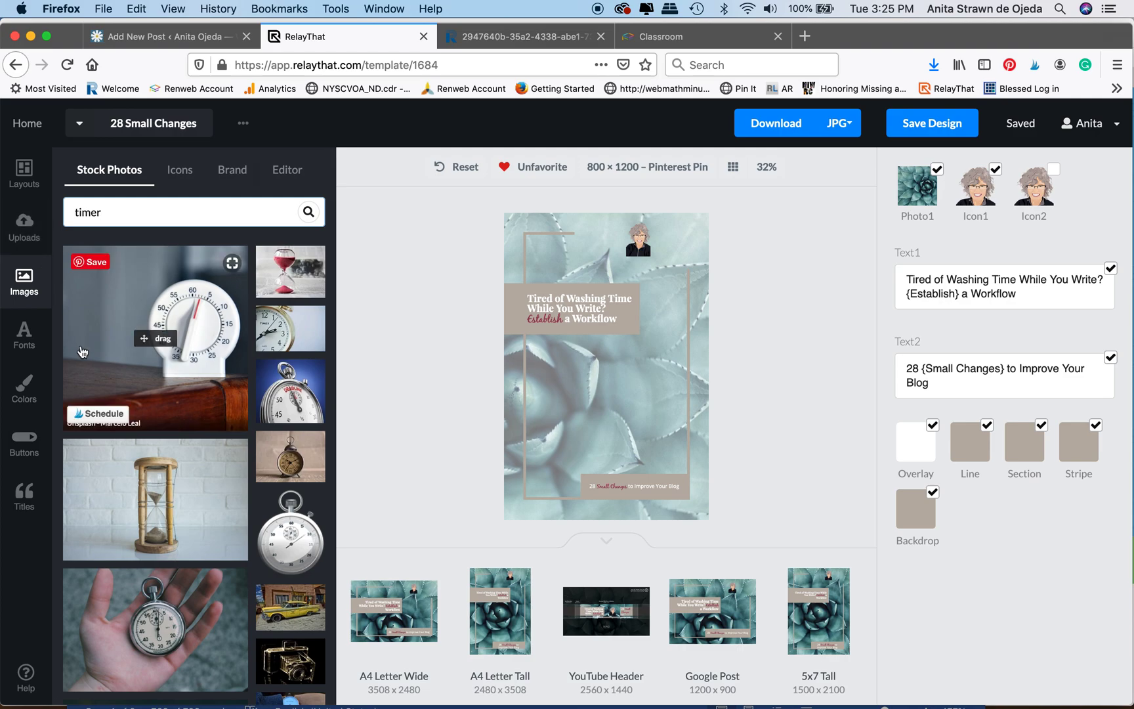
pyautogui.moveTo(283, 269); pyautogui.dragTo(637, 362)
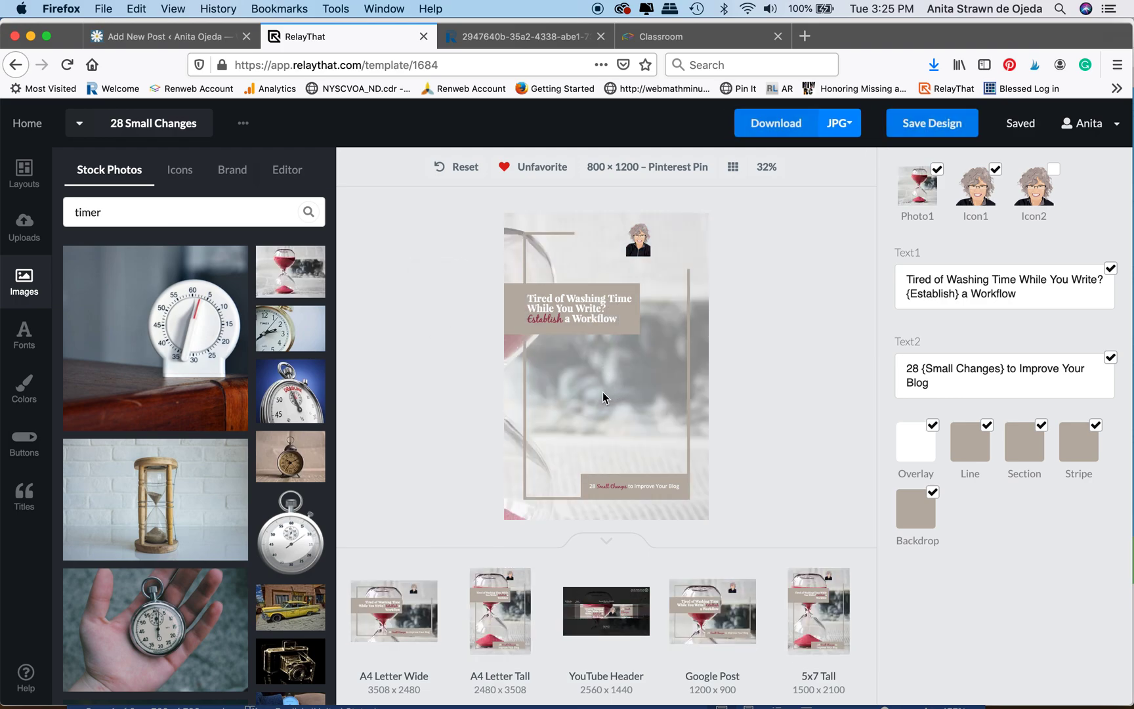
# Step: Reposition the hourglass photo so the whole glass is centred in the pin's frame, and download the pin as a JPG file
pyautogui.click(576, 390)
pyautogui.moveTo(575, 390); pyautogui.dragTo(670, 343)
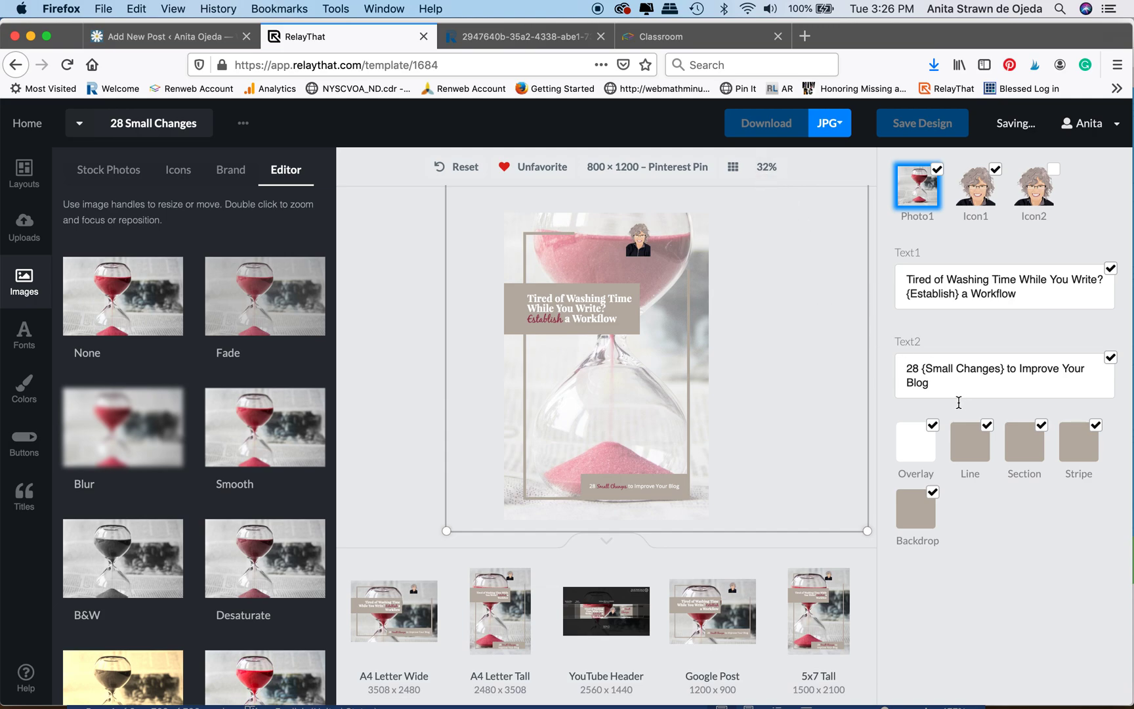
pyautogui.click(944, 384)
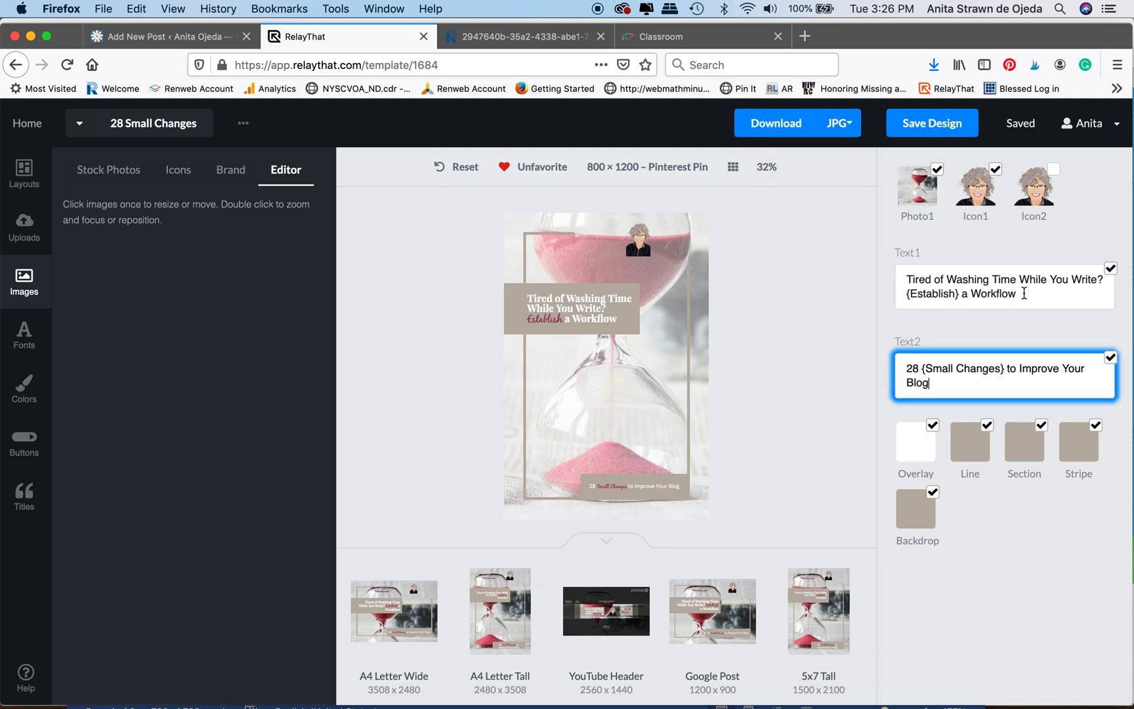
pyautogui.click(771, 125)
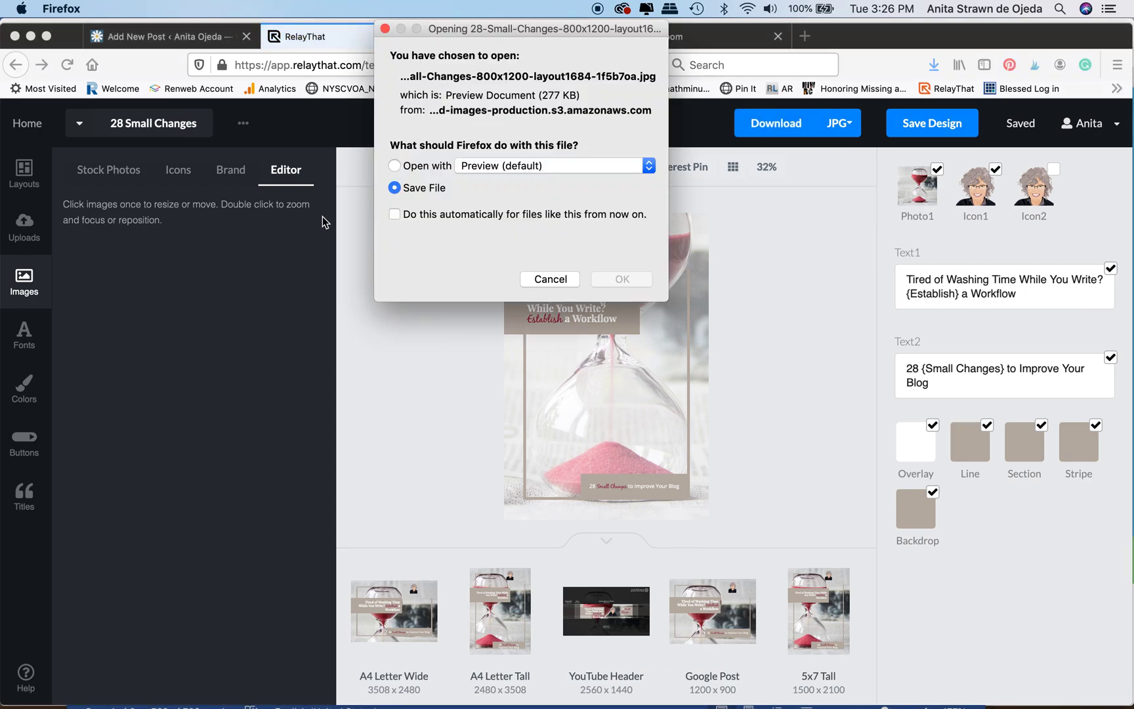
pyautogui.click(621, 259)
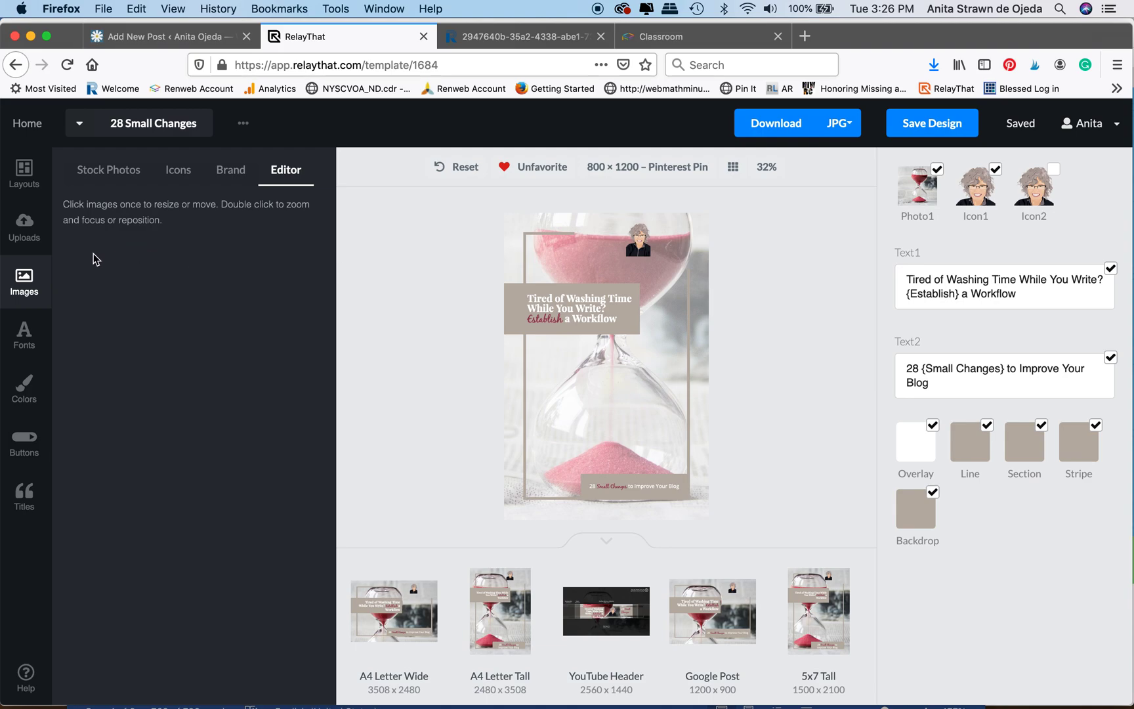
# Step: Replace Photo1 with the stock photo of a mint kitchen timer on striped fabric, and reposition it so the dial sits below the headline
pyautogui.click(25, 175)
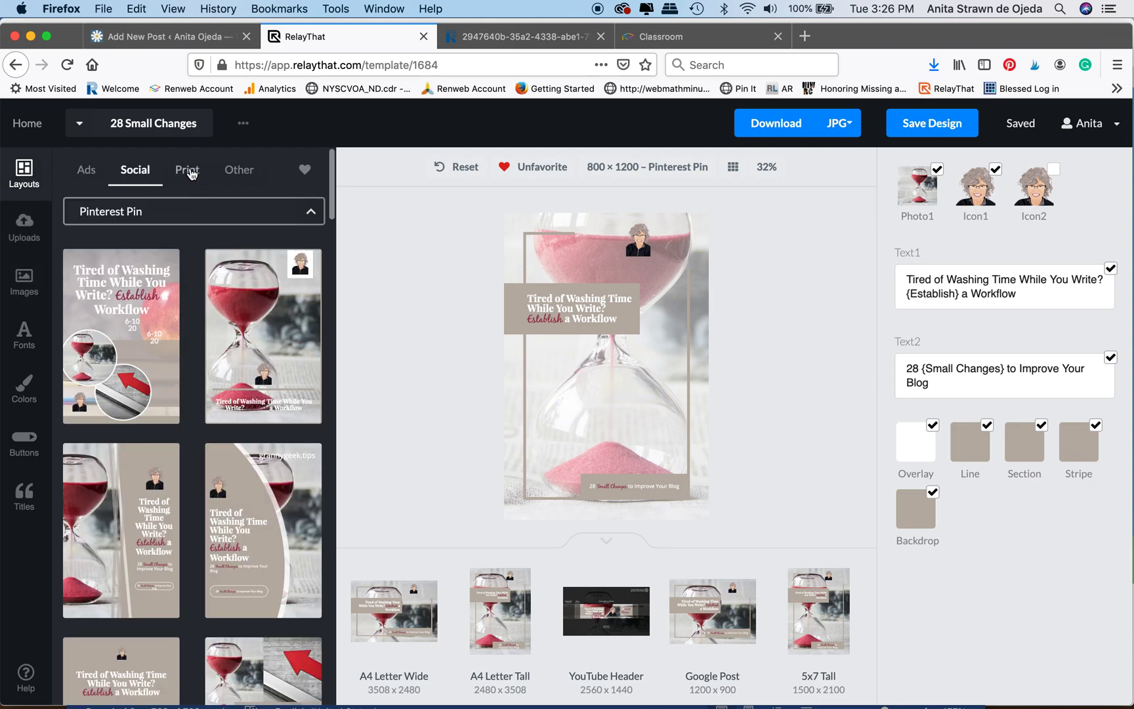
pyautogui.click(26, 289)
pyautogui.click(121, 172)
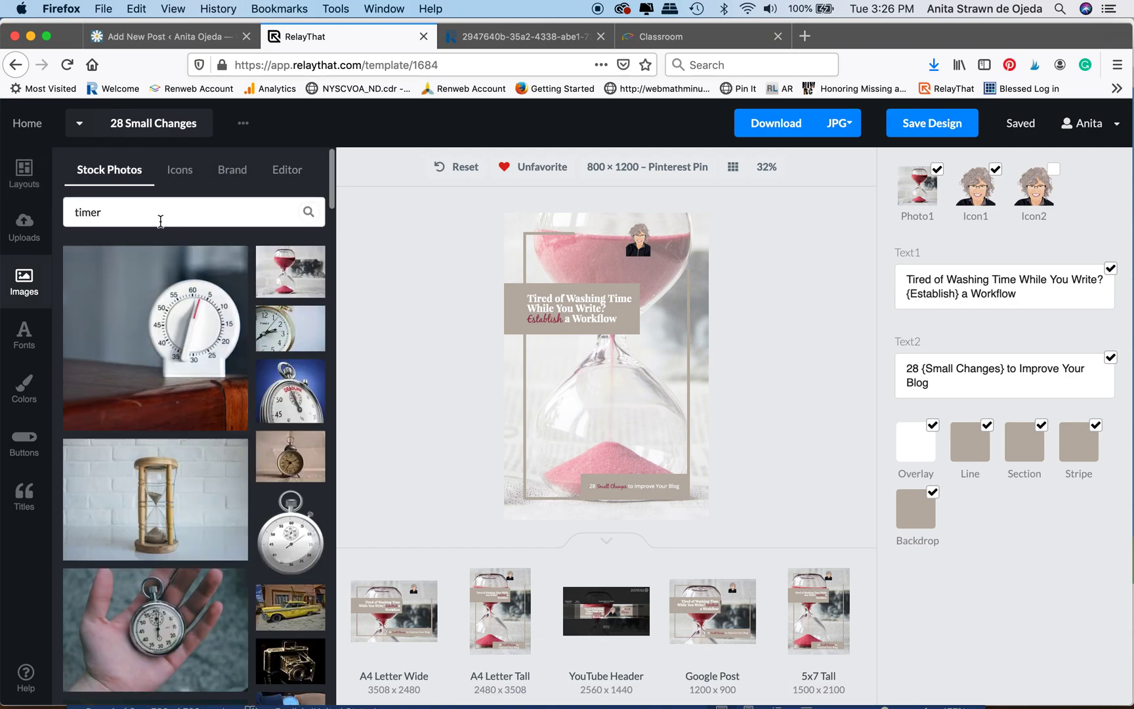
pyautogui.scroll(-4, 258, 473)
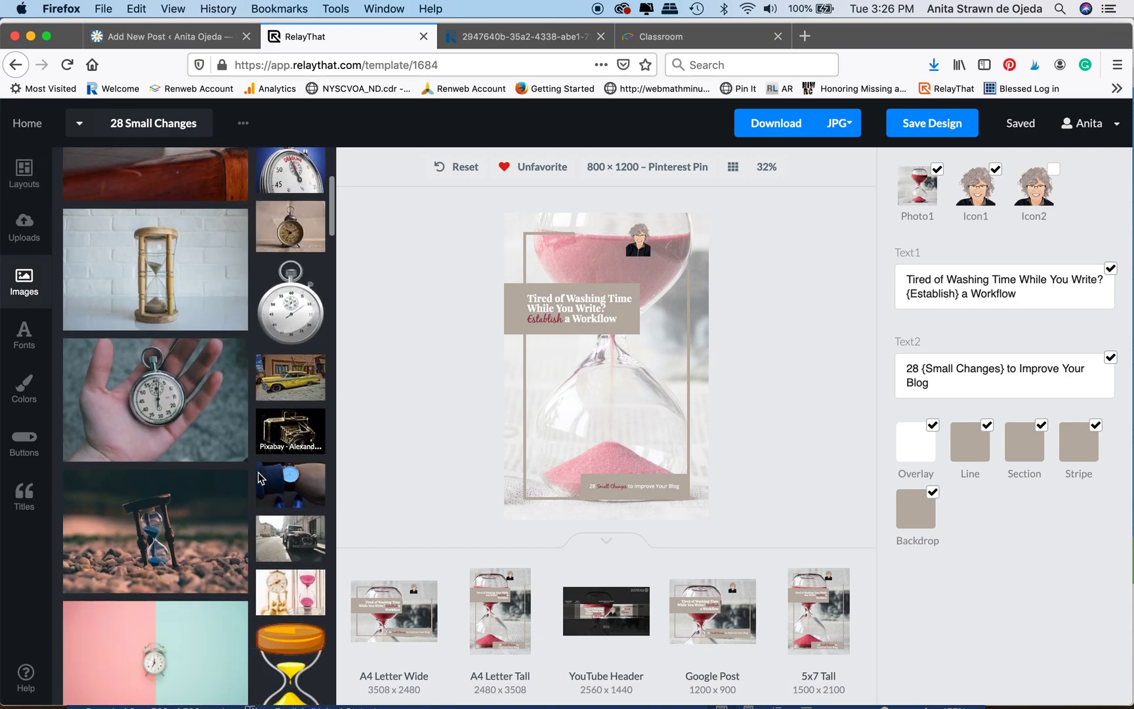
pyautogui.scroll(-3, 258, 473)
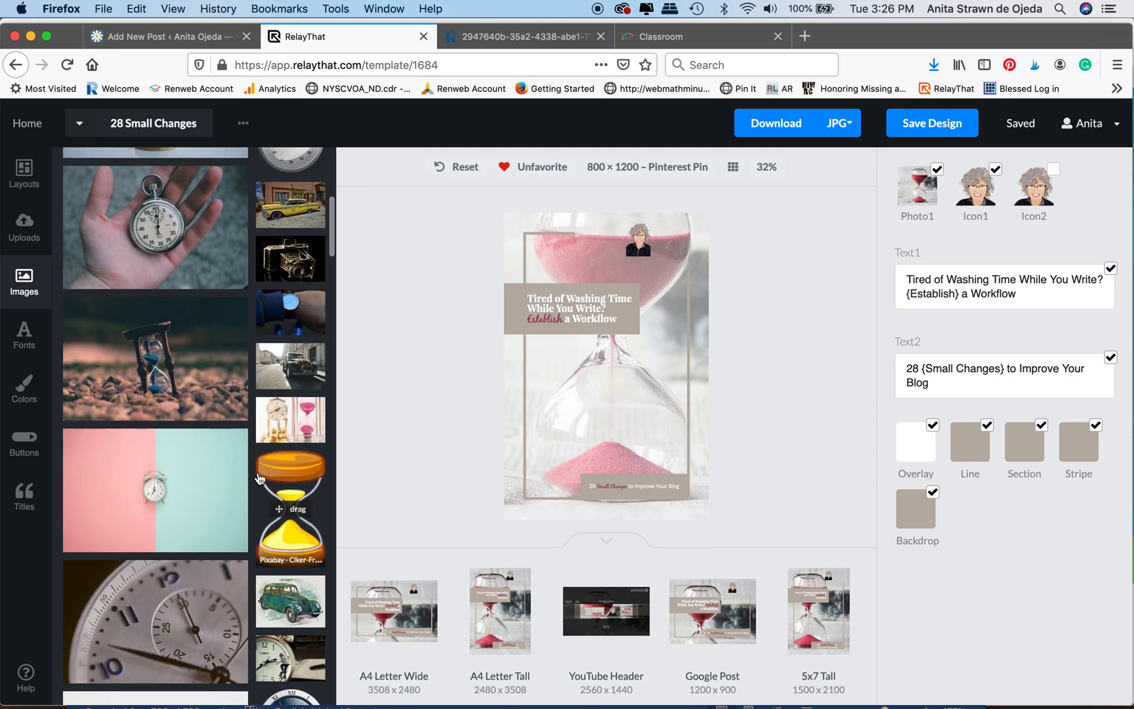
pyautogui.scroll(-3, 260, 477)
pyautogui.scroll(-4, 260, 478)
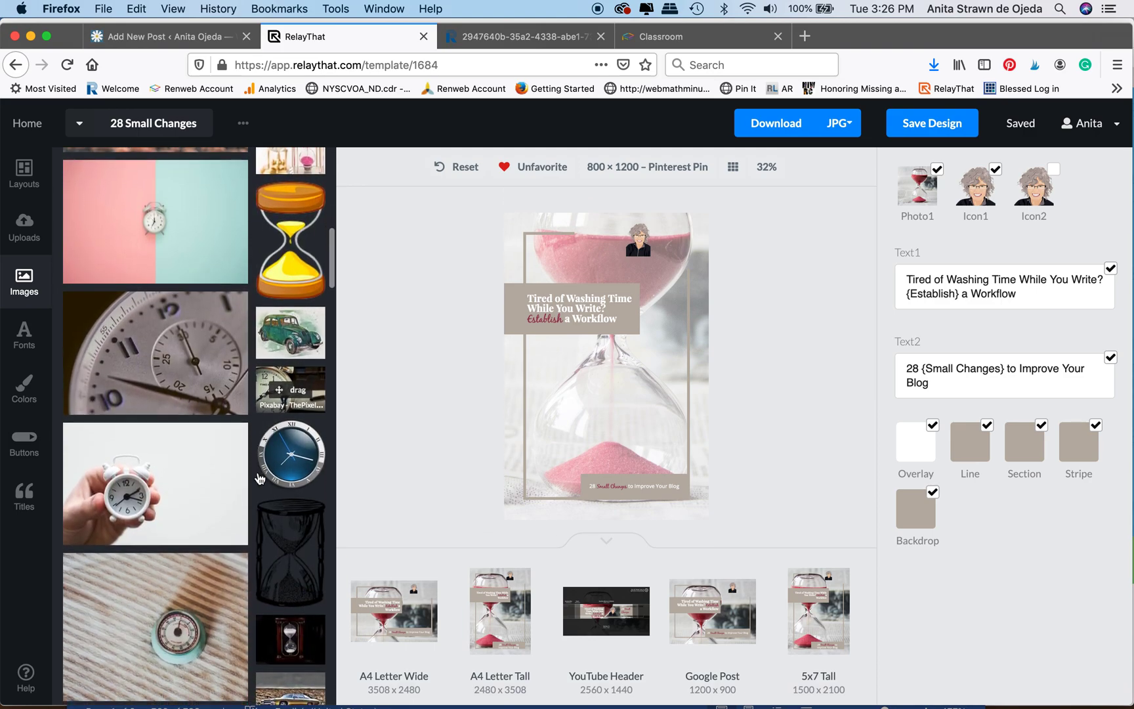
pyautogui.scroll(-1, 260, 477)
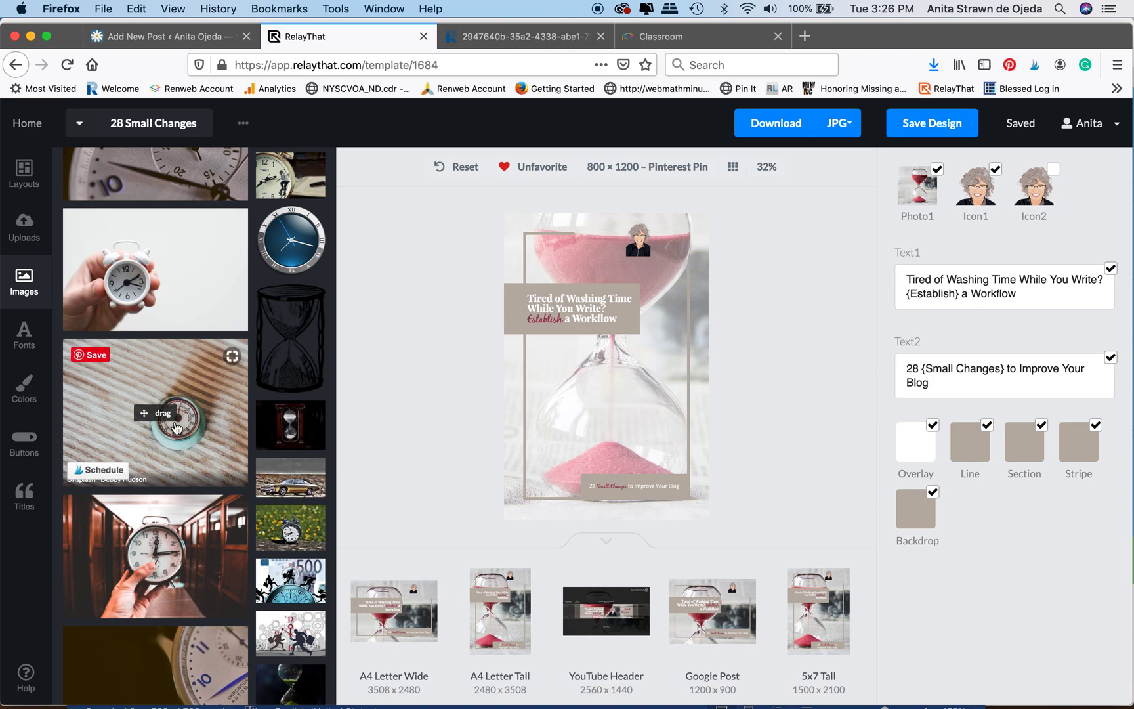
pyautogui.moveTo(176, 428); pyautogui.dragTo(590, 390)
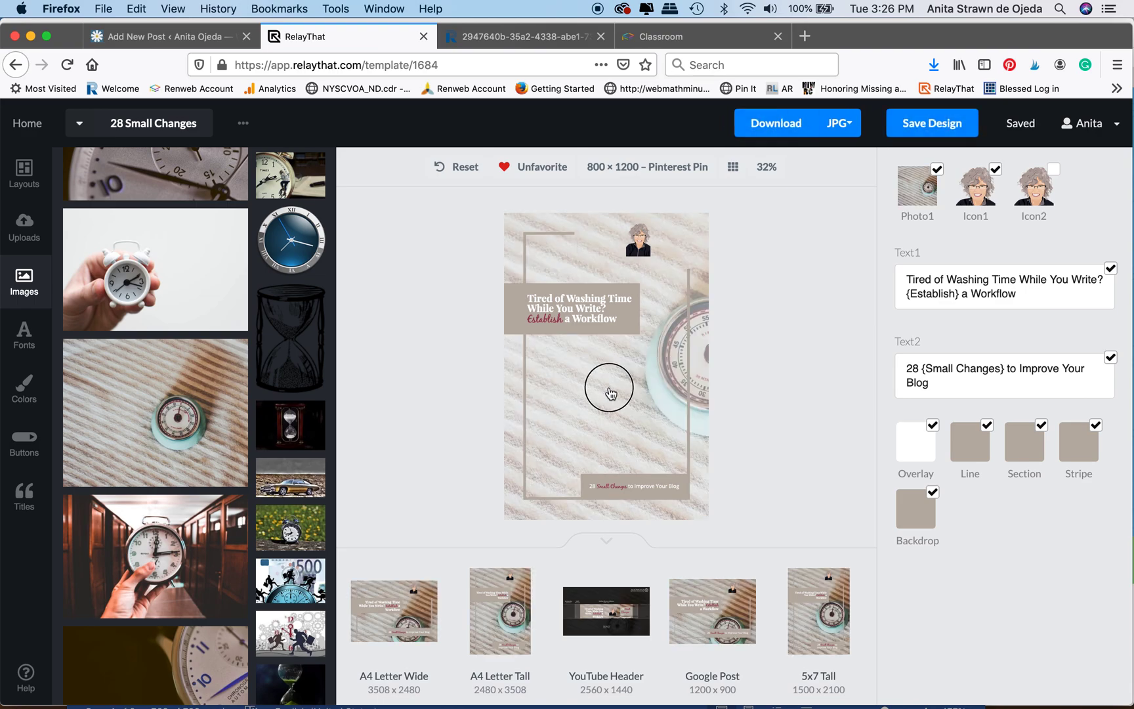
pyautogui.click(611, 394)
pyautogui.moveTo(611, 386); pyautogui.dragTo(519, 420)
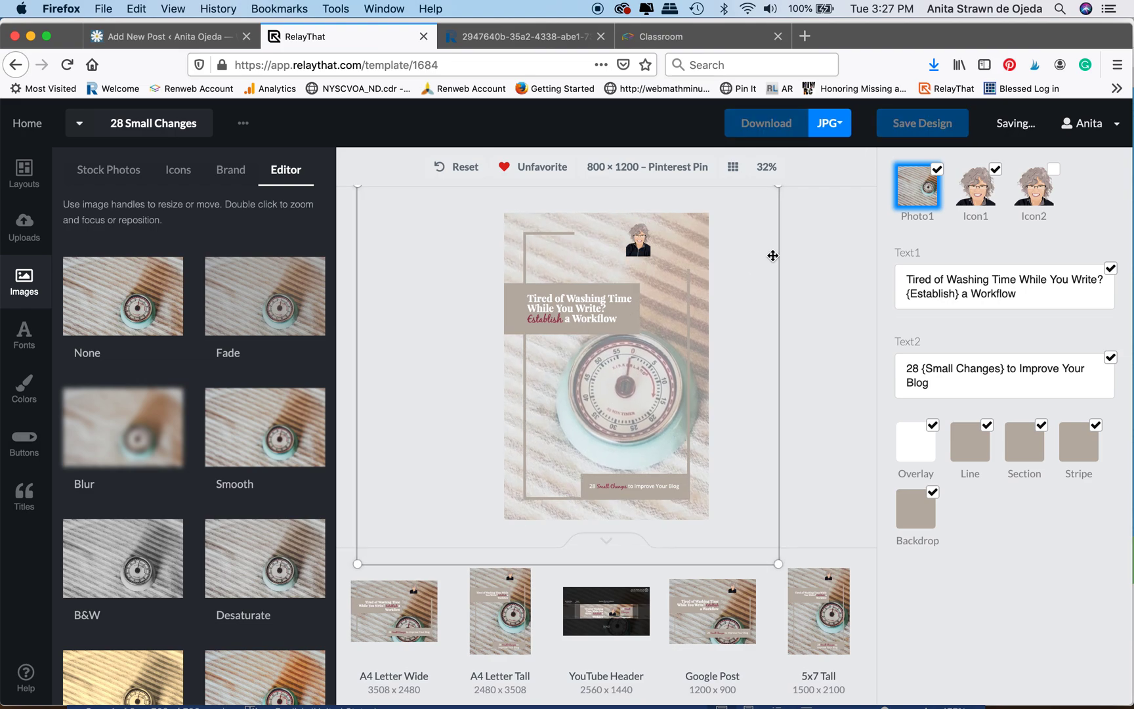
# Step: Correct "Washing" to "Wasting" in the Text1 headline and download the kitchen timer pin as a JPG file
pyautogui.click(936, 294)
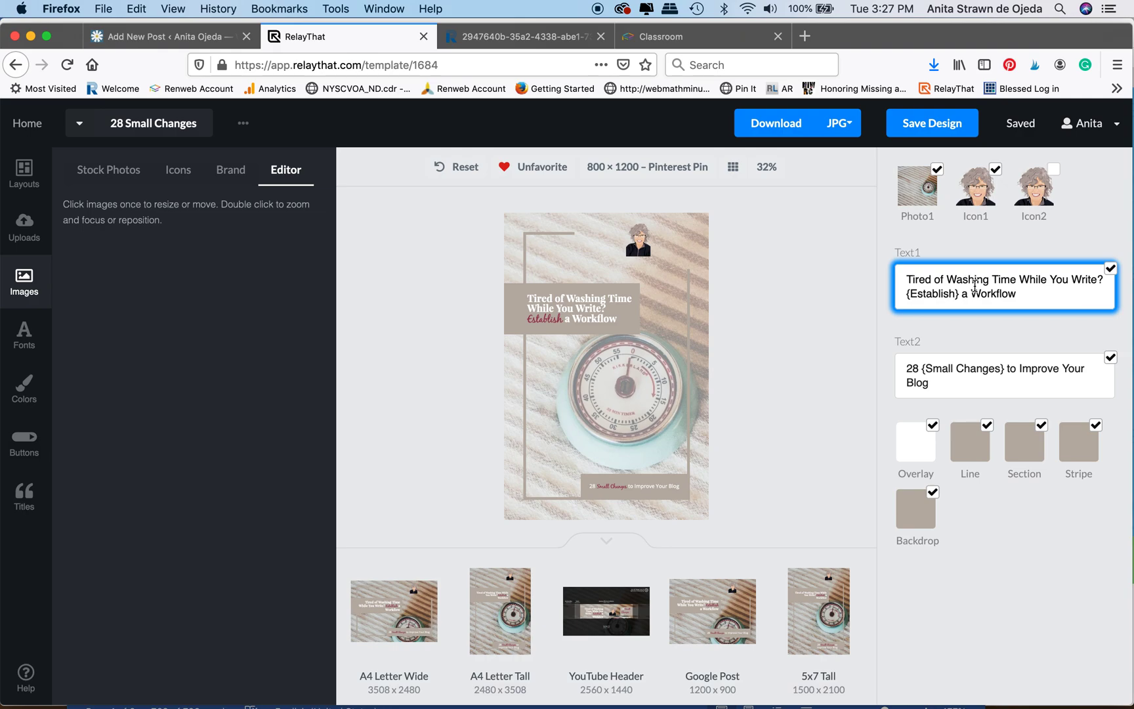
pyautogui.press('BackSpace')
pyautogui.write('t')
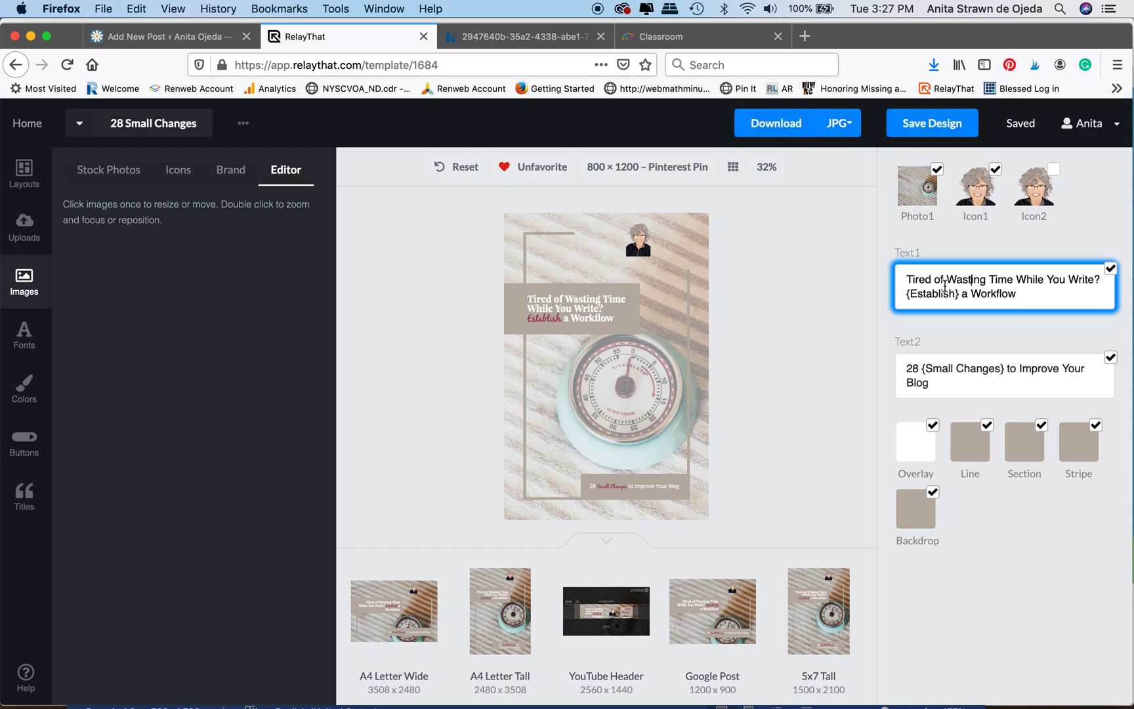
pyautogui.click(768, 128)
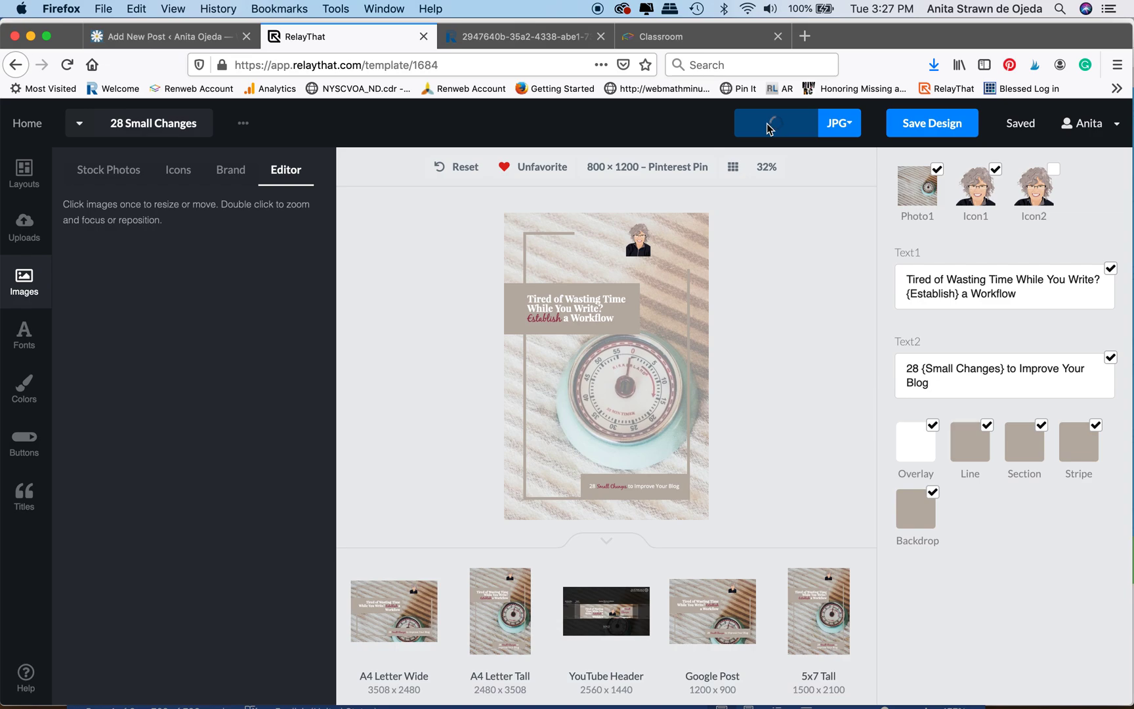